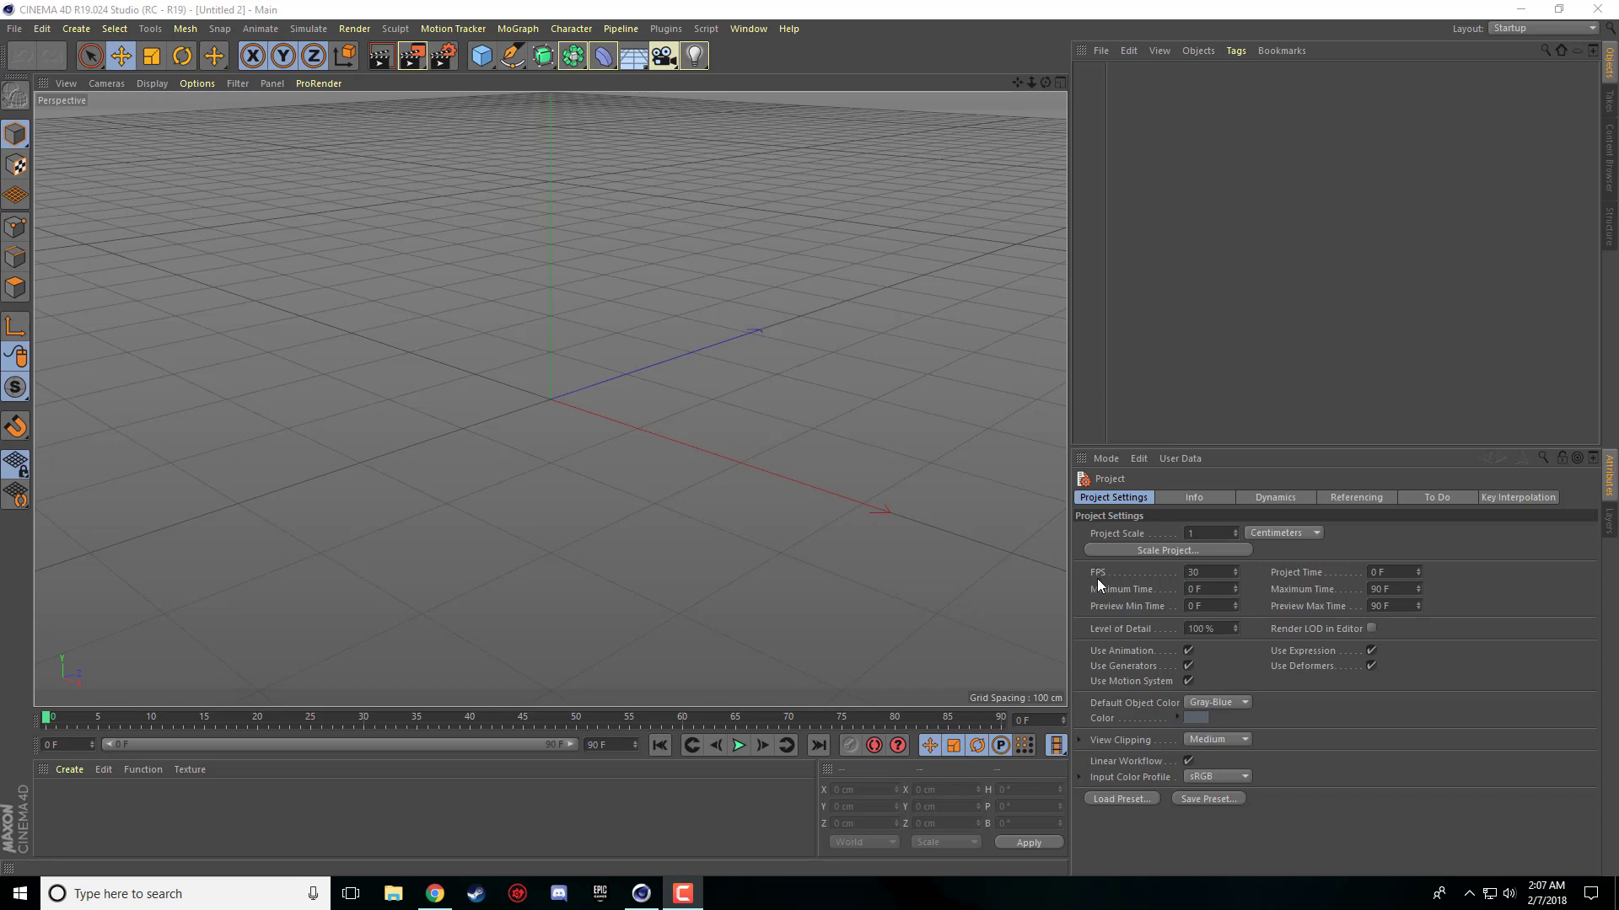
Step: Examine the project's FPS setting and scrub the timeline to frame 30 and back to frame 0
double_click(1204, 572)
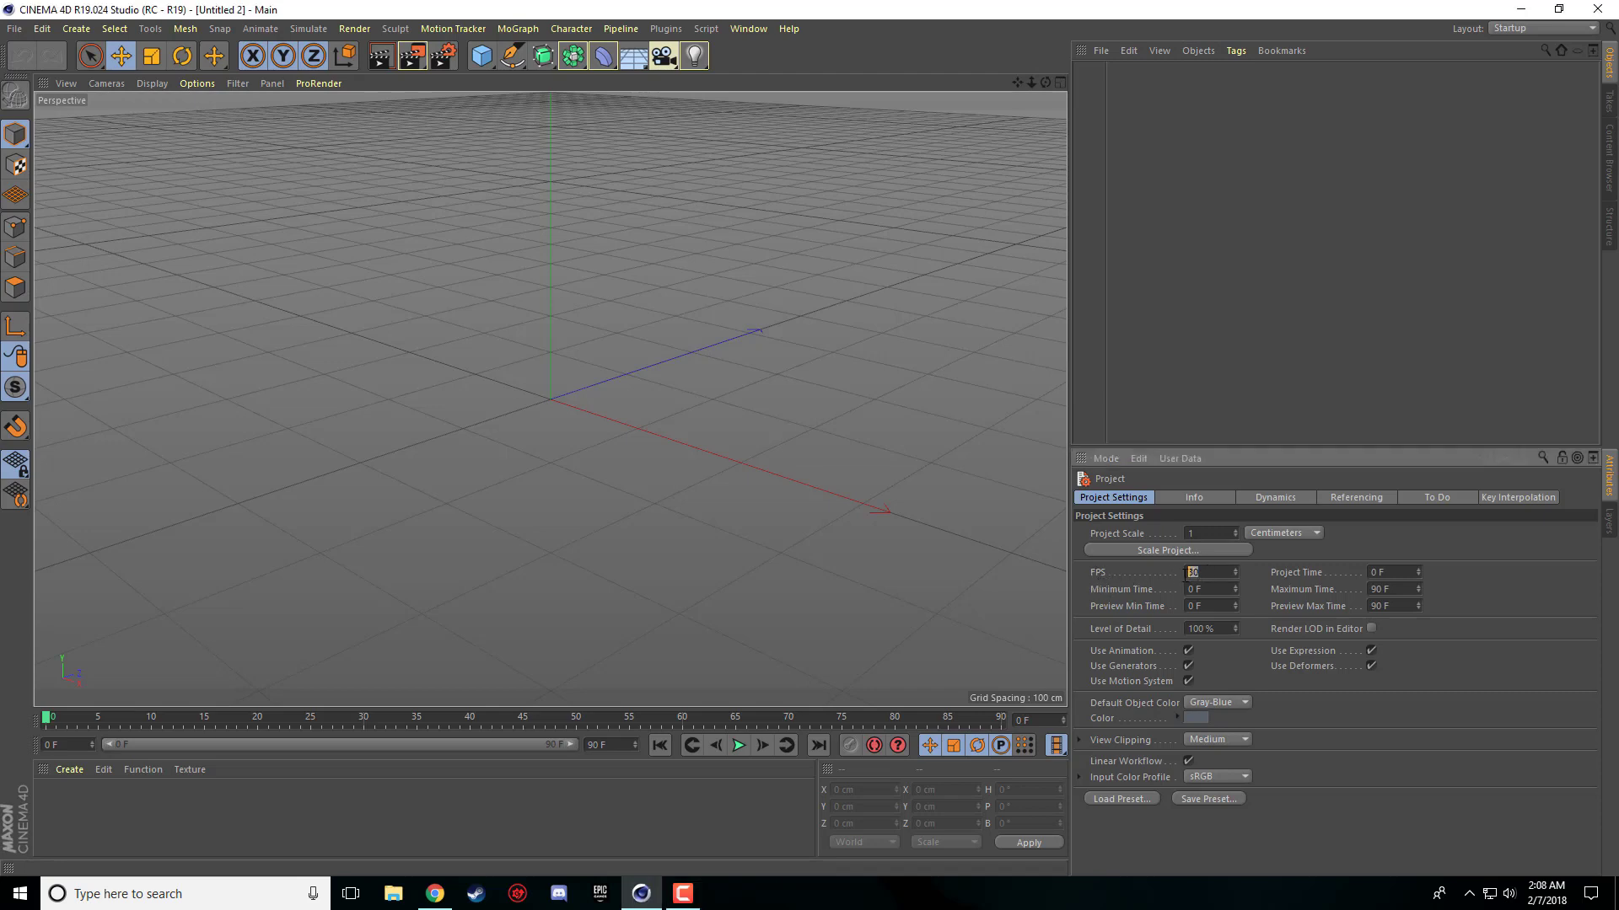
left_click_drag(45, 724, 204, 723)
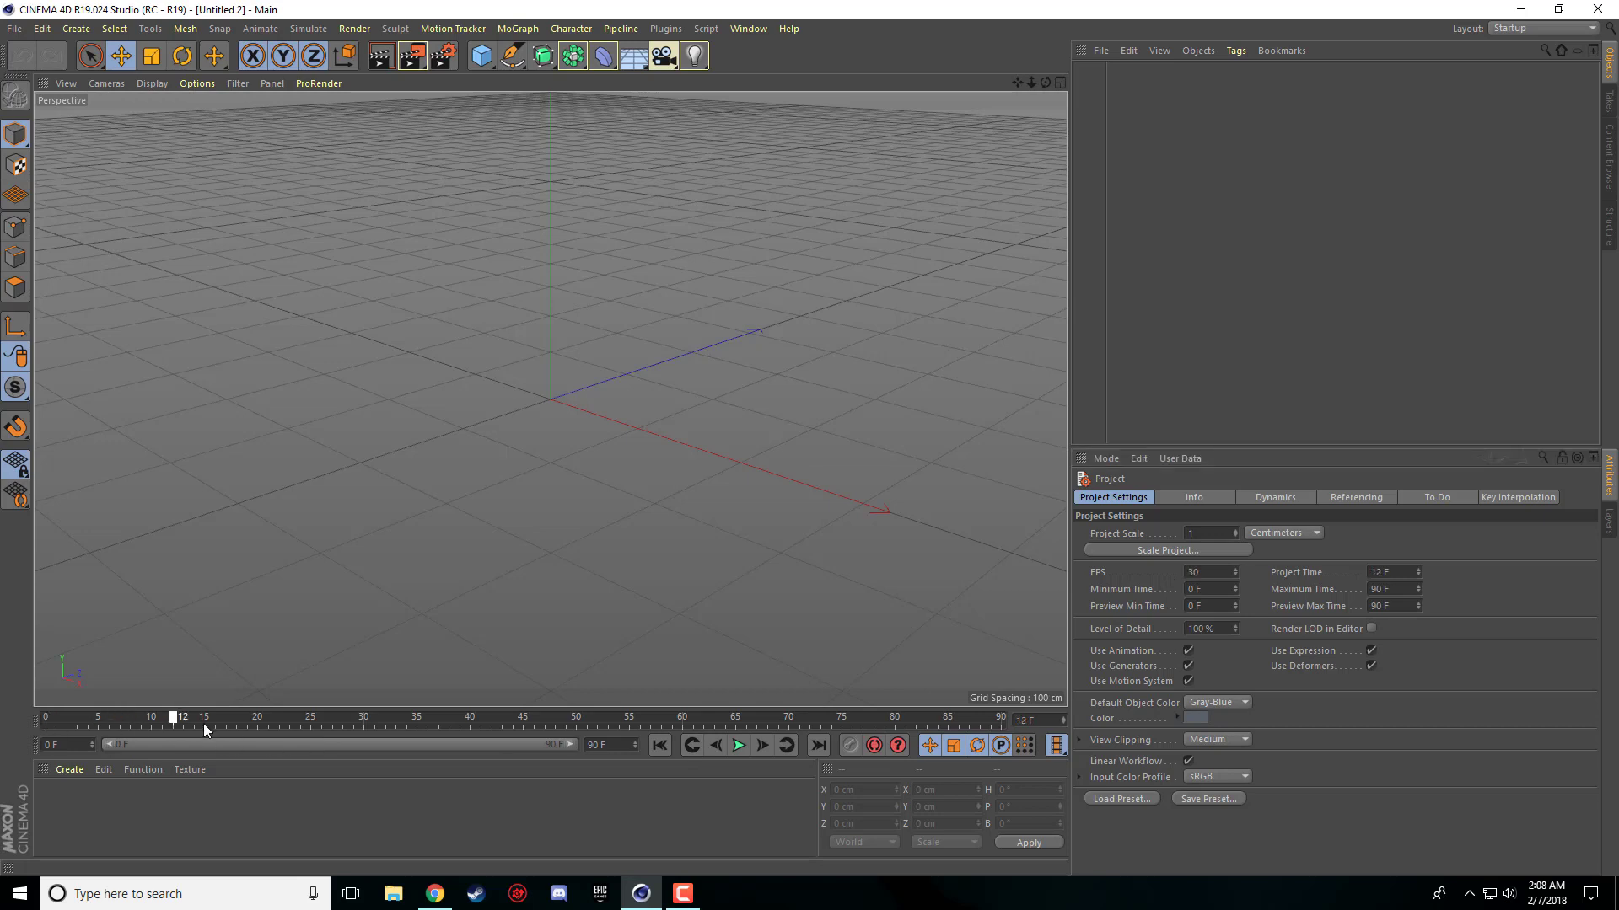
left_click_drag(458, 735, 32, 740)
left_click(366, 718)
left_click(1214, 573)
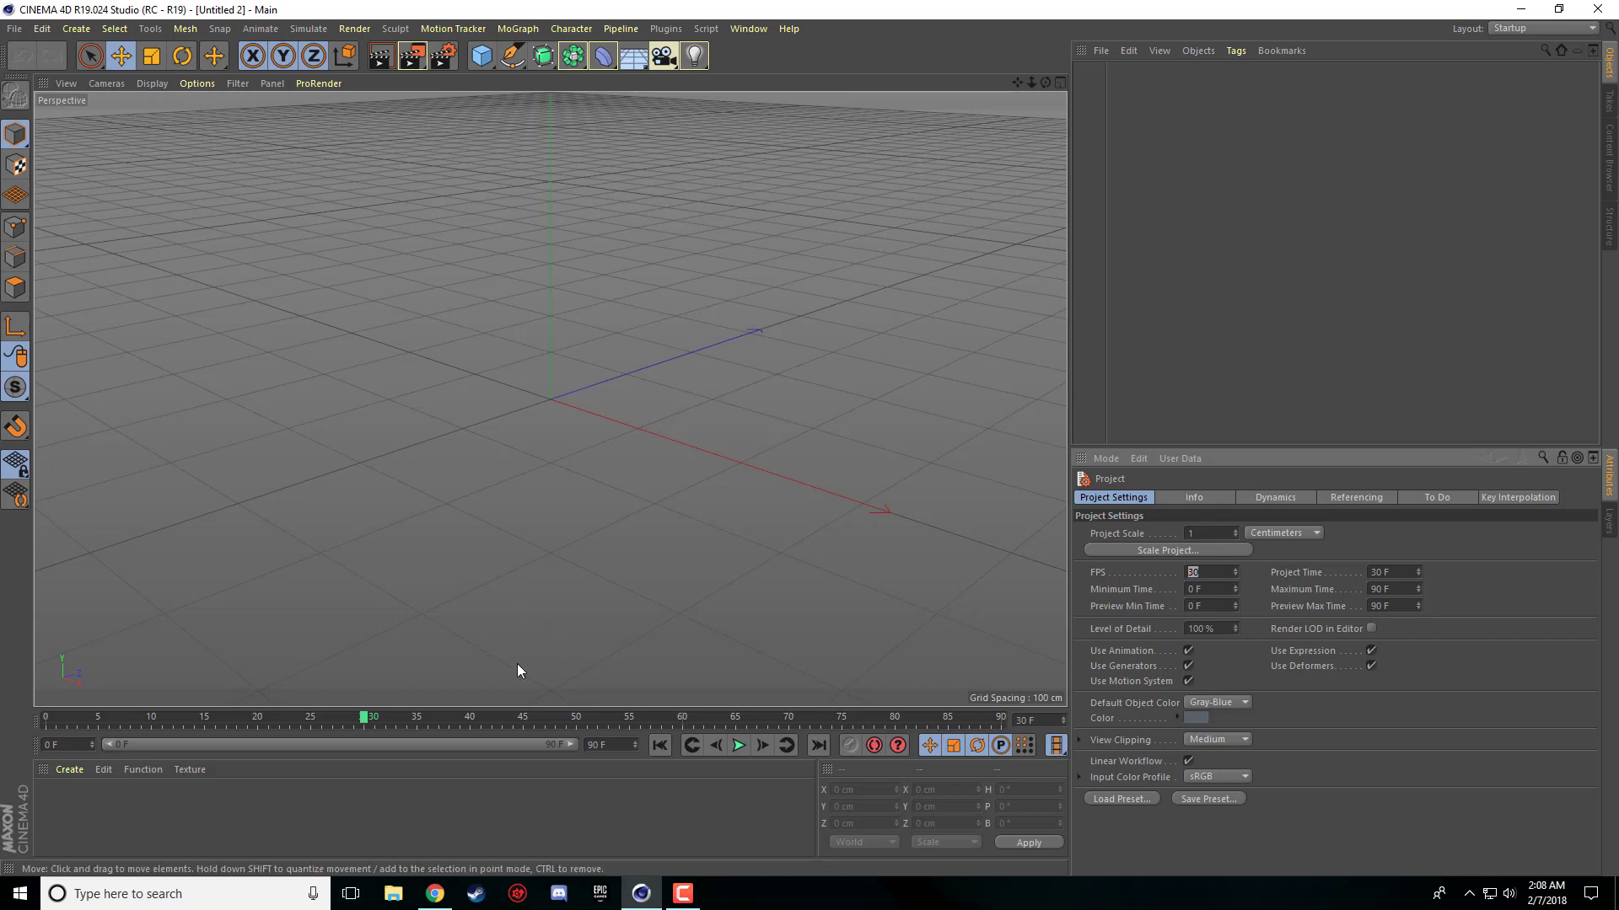
left_click_drag(365, 718, 2, 734)
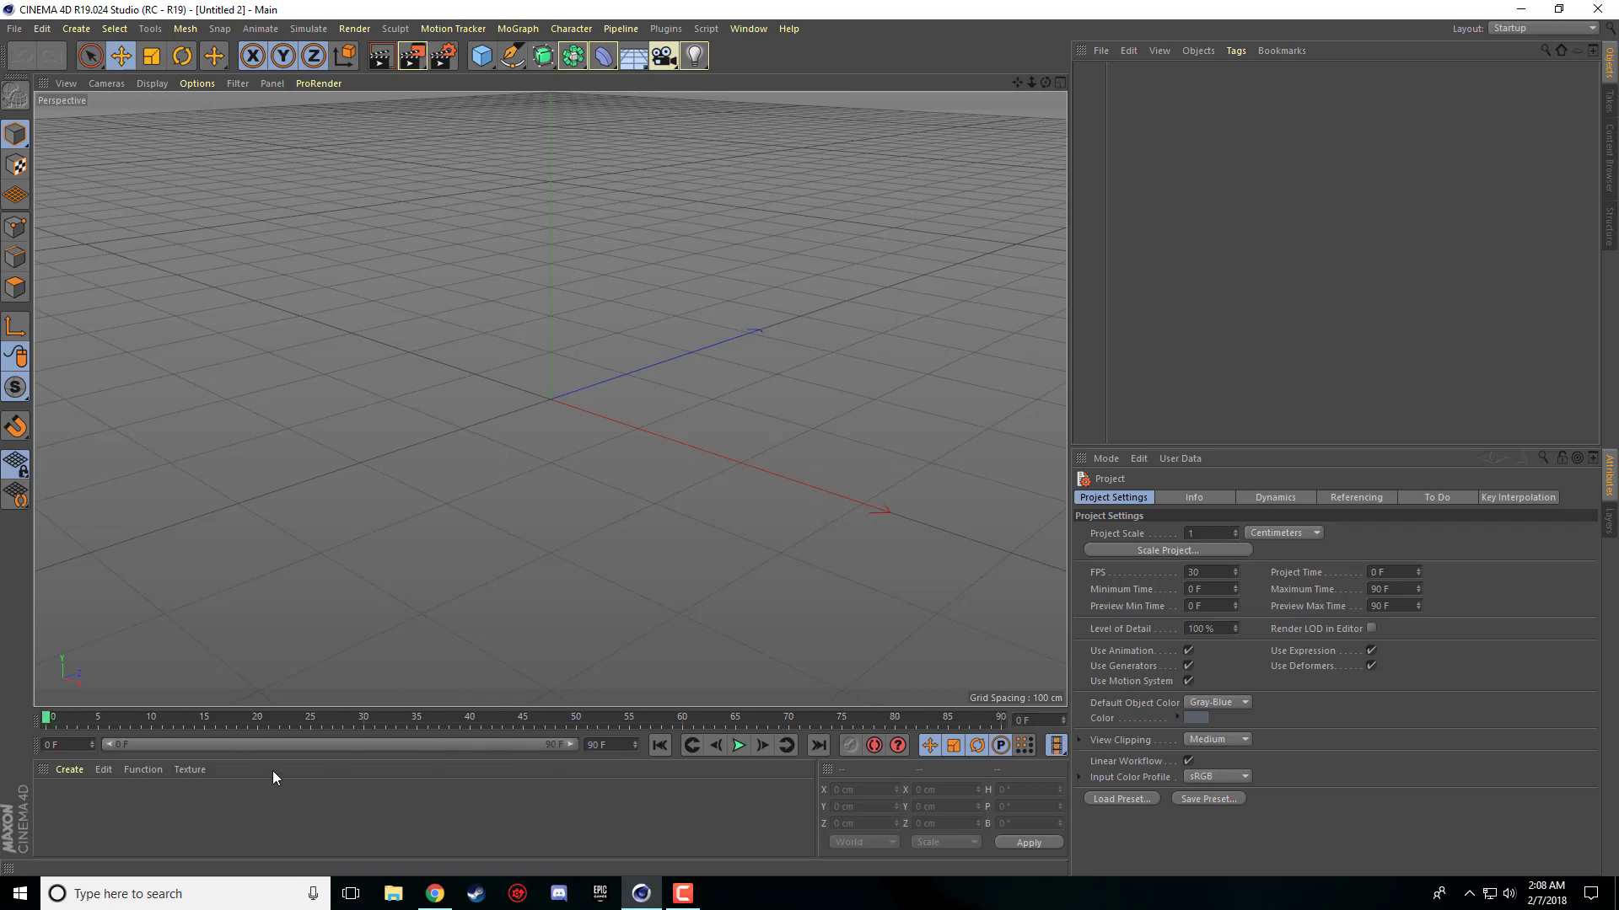
Step: Set the project's end time to 180 frames and extend the preview range to the full 180 frames
left_click_drag(620, 745, 570, 745)
left_click(598, 747)
type("180")
key("Return")
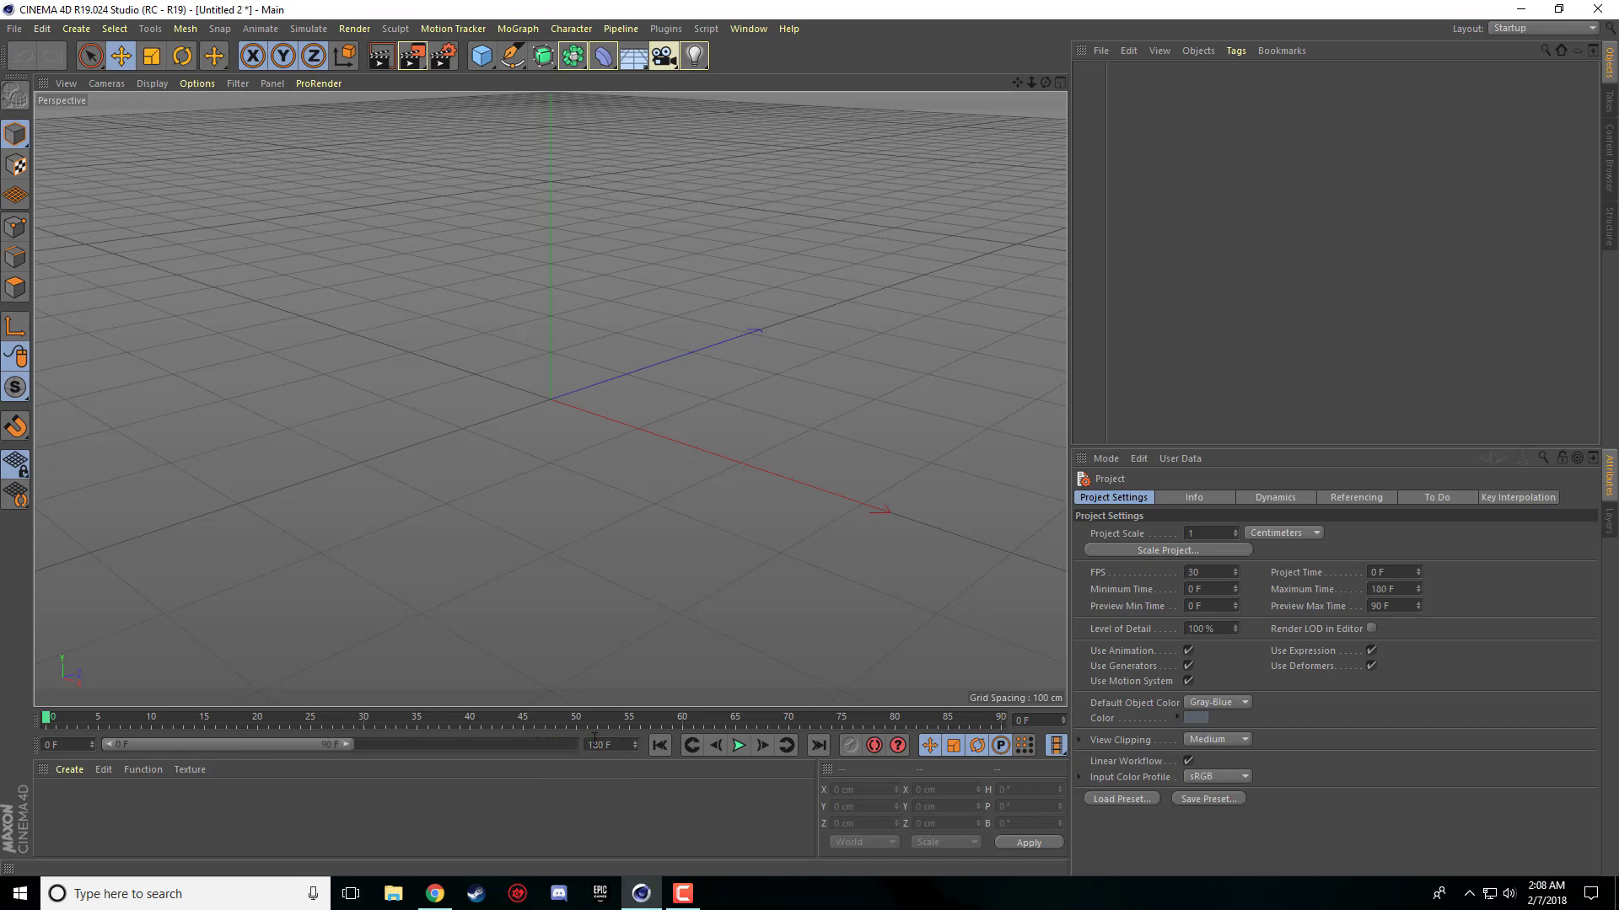
left_click(568, 803)
left_click_drag(347, 744, 599, 745)
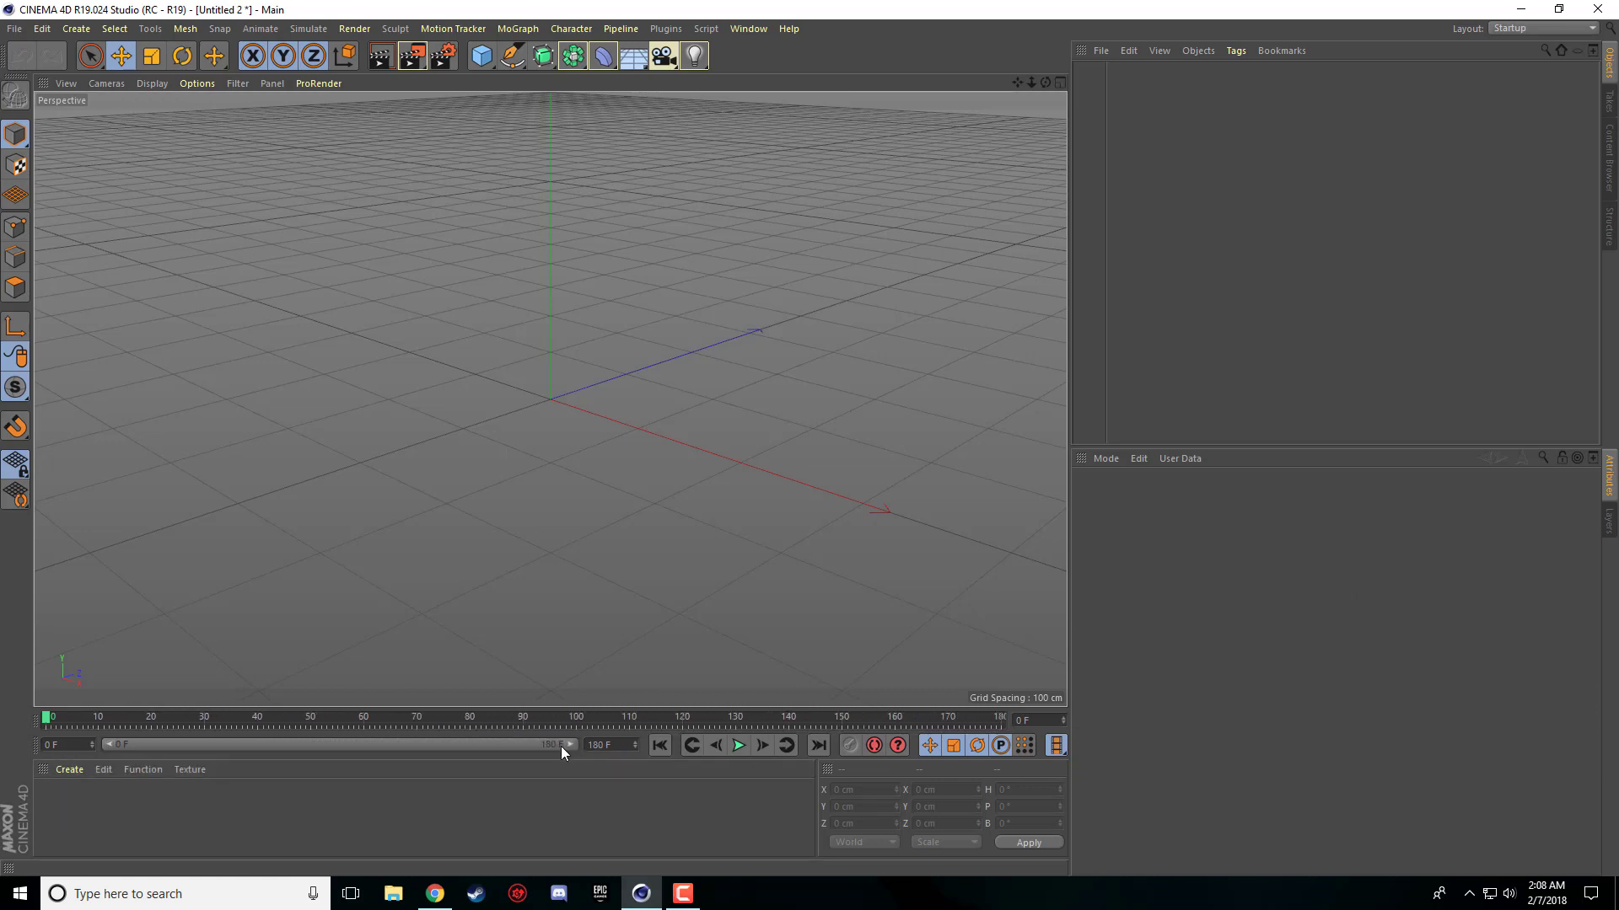
mouse_move(50, 725)
left_mouse_down()
mouse_move(986, 724)
mouse_move(38, 746)
left_mouse_up()
left_click_drag(573, 745, 95, 723)
left_click_drag(313, 745, 789, 746)
left_click_drag(68, 723, 45, 723)
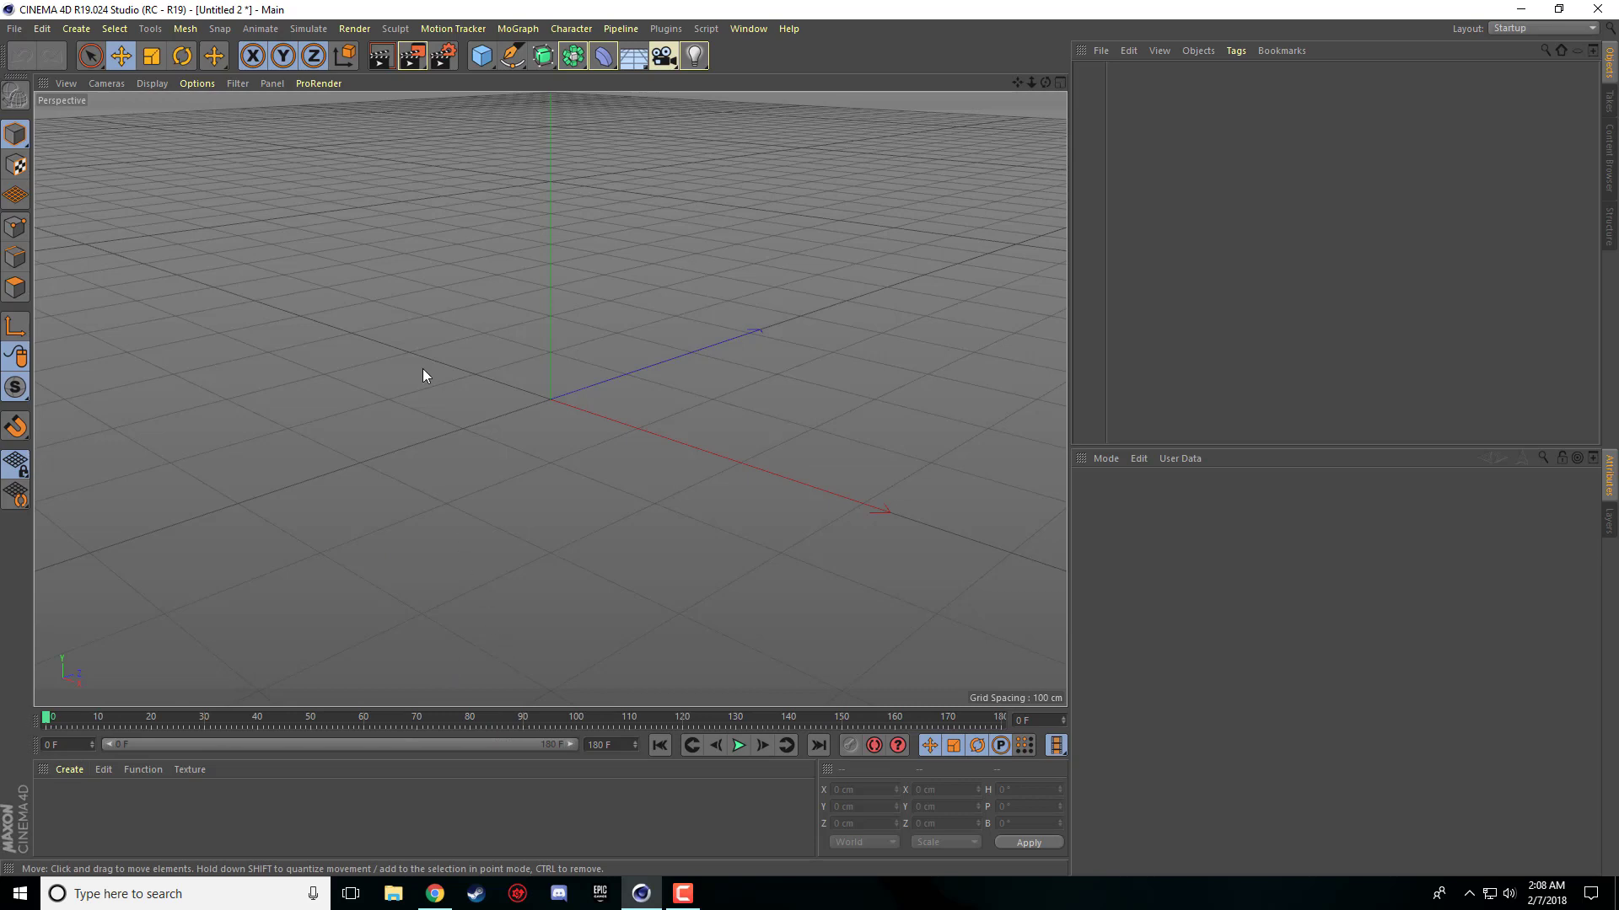
Step: Add a cube primitive at the scene origin
left_click(479, 58)
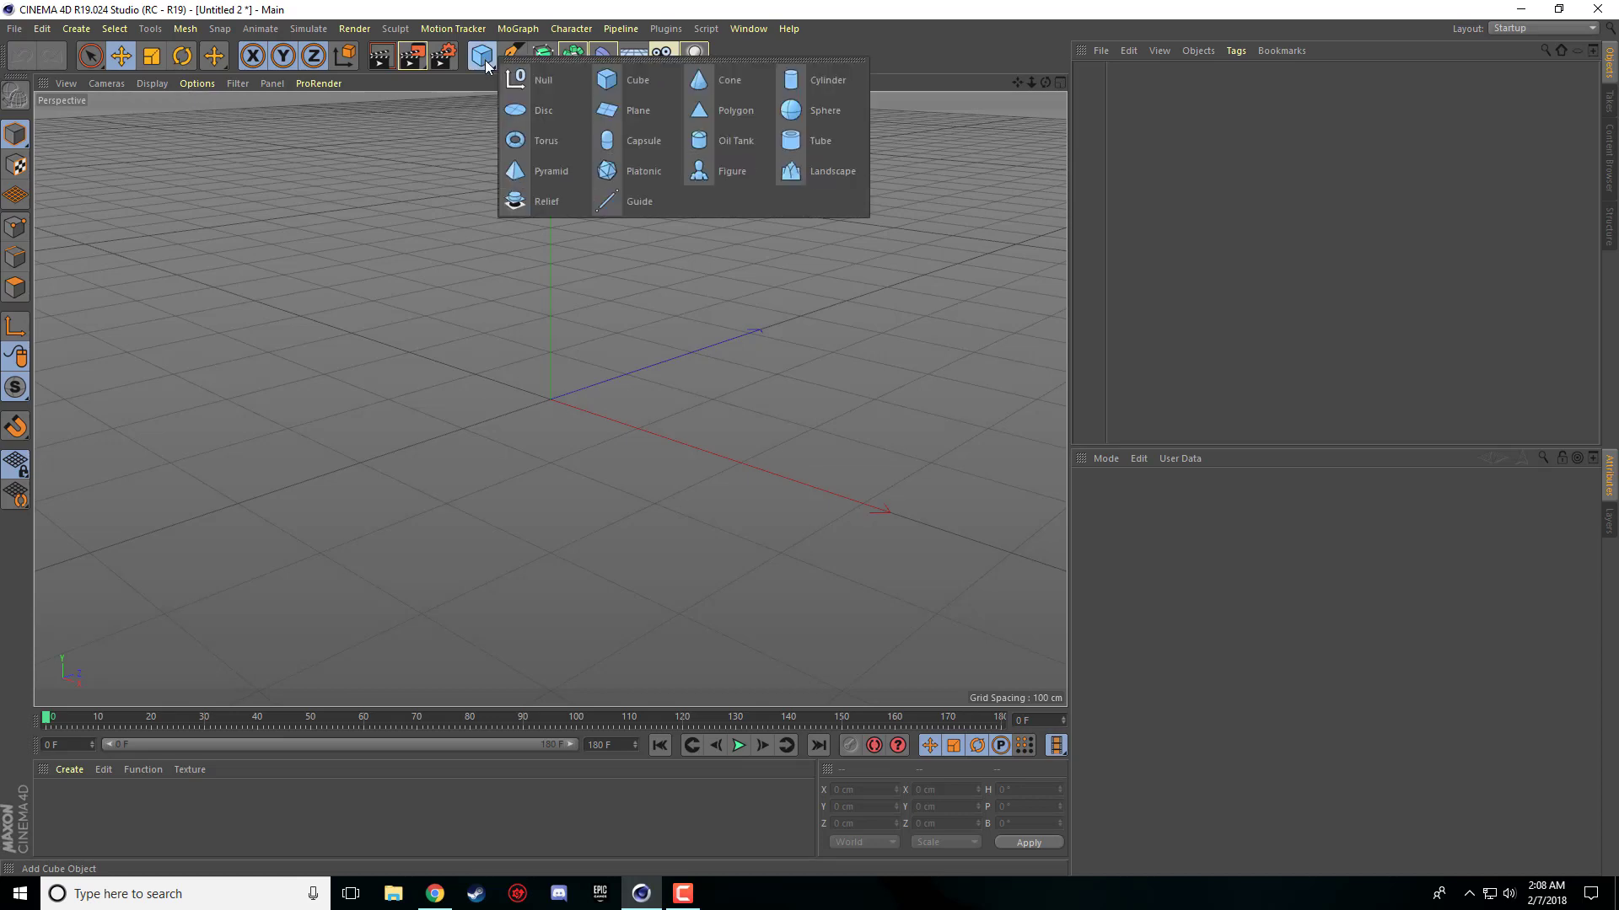
left_click(632, 82)
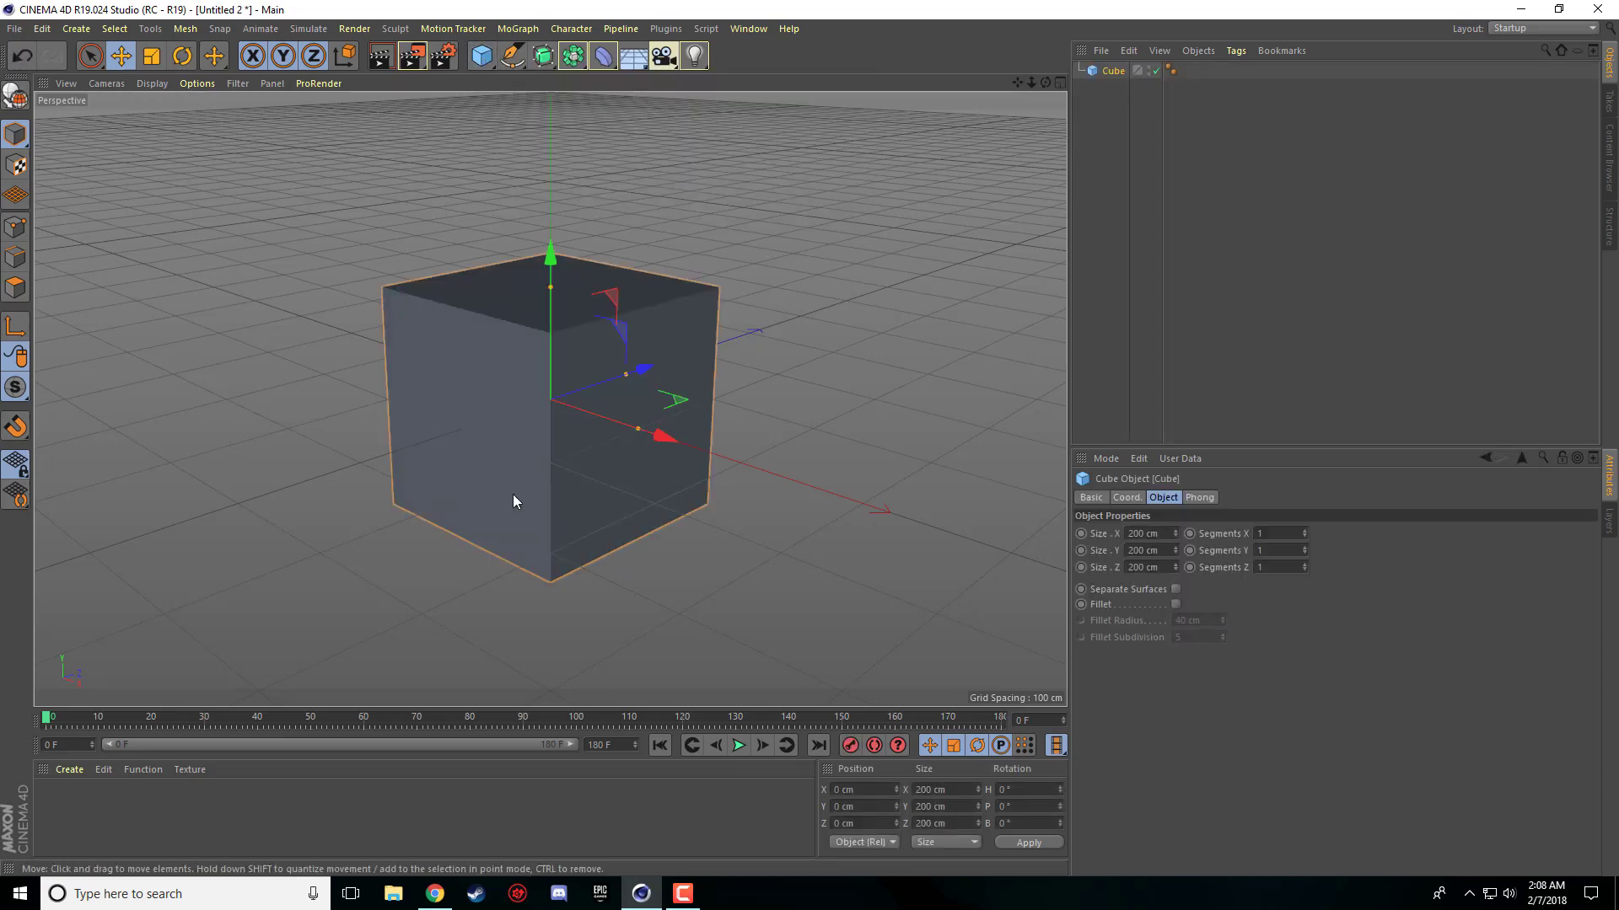
left_click_drag(540, 495, 516, 354, "alt")
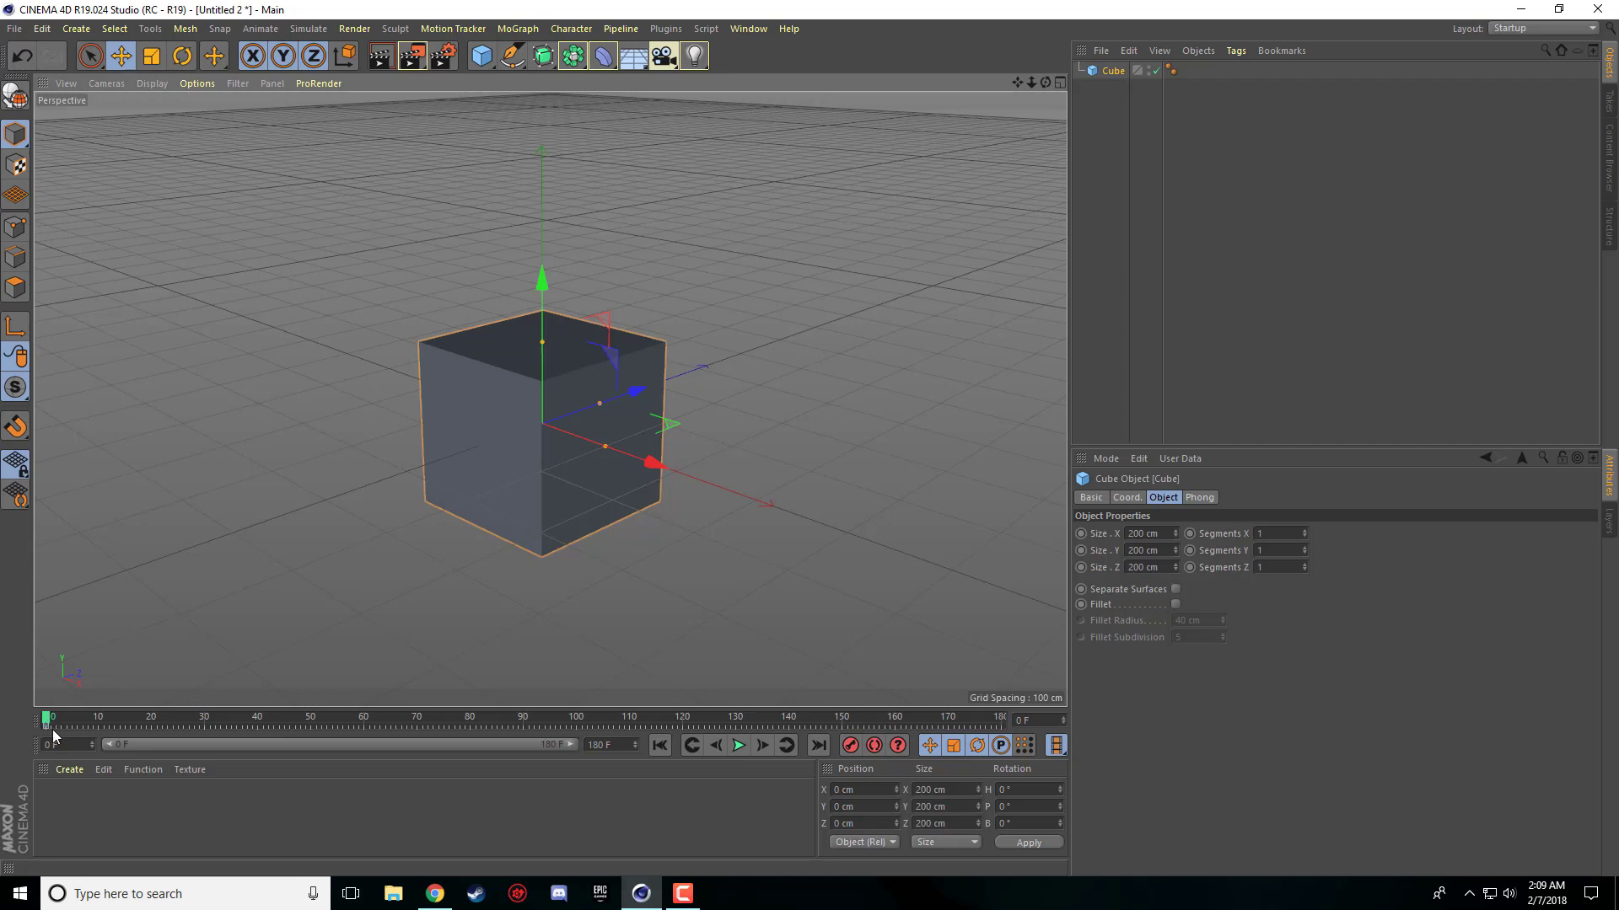
Step: Scrub away from frame 0 and back to inspect the cube's keyframe on the timeline
left_click_drag(47, 725, 67, 727)
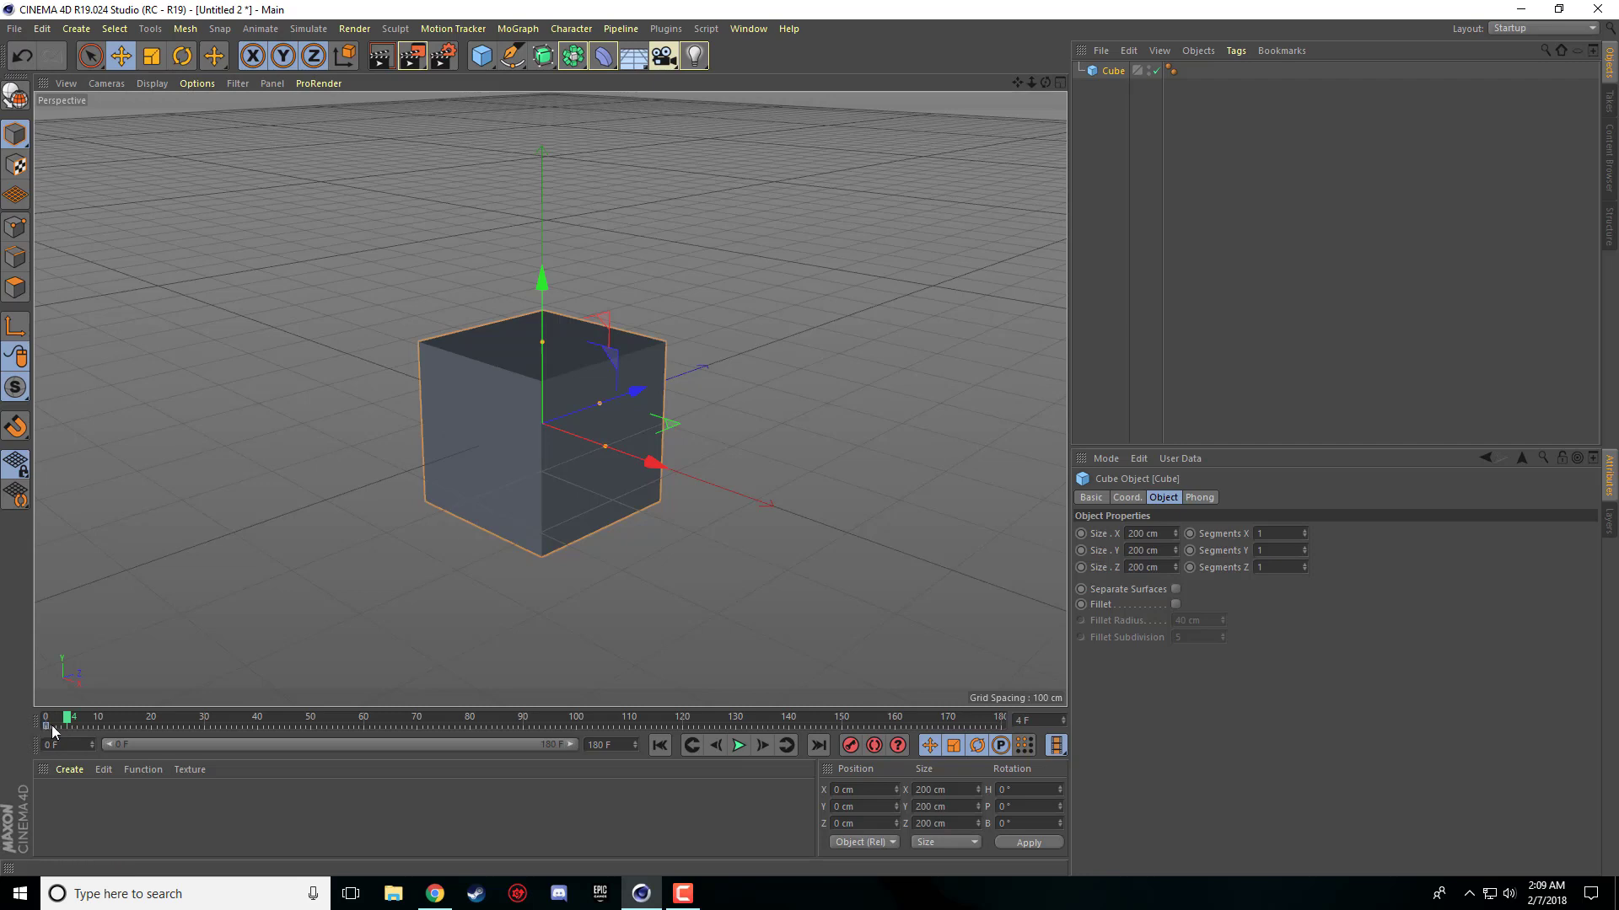
left_click(48, 726)
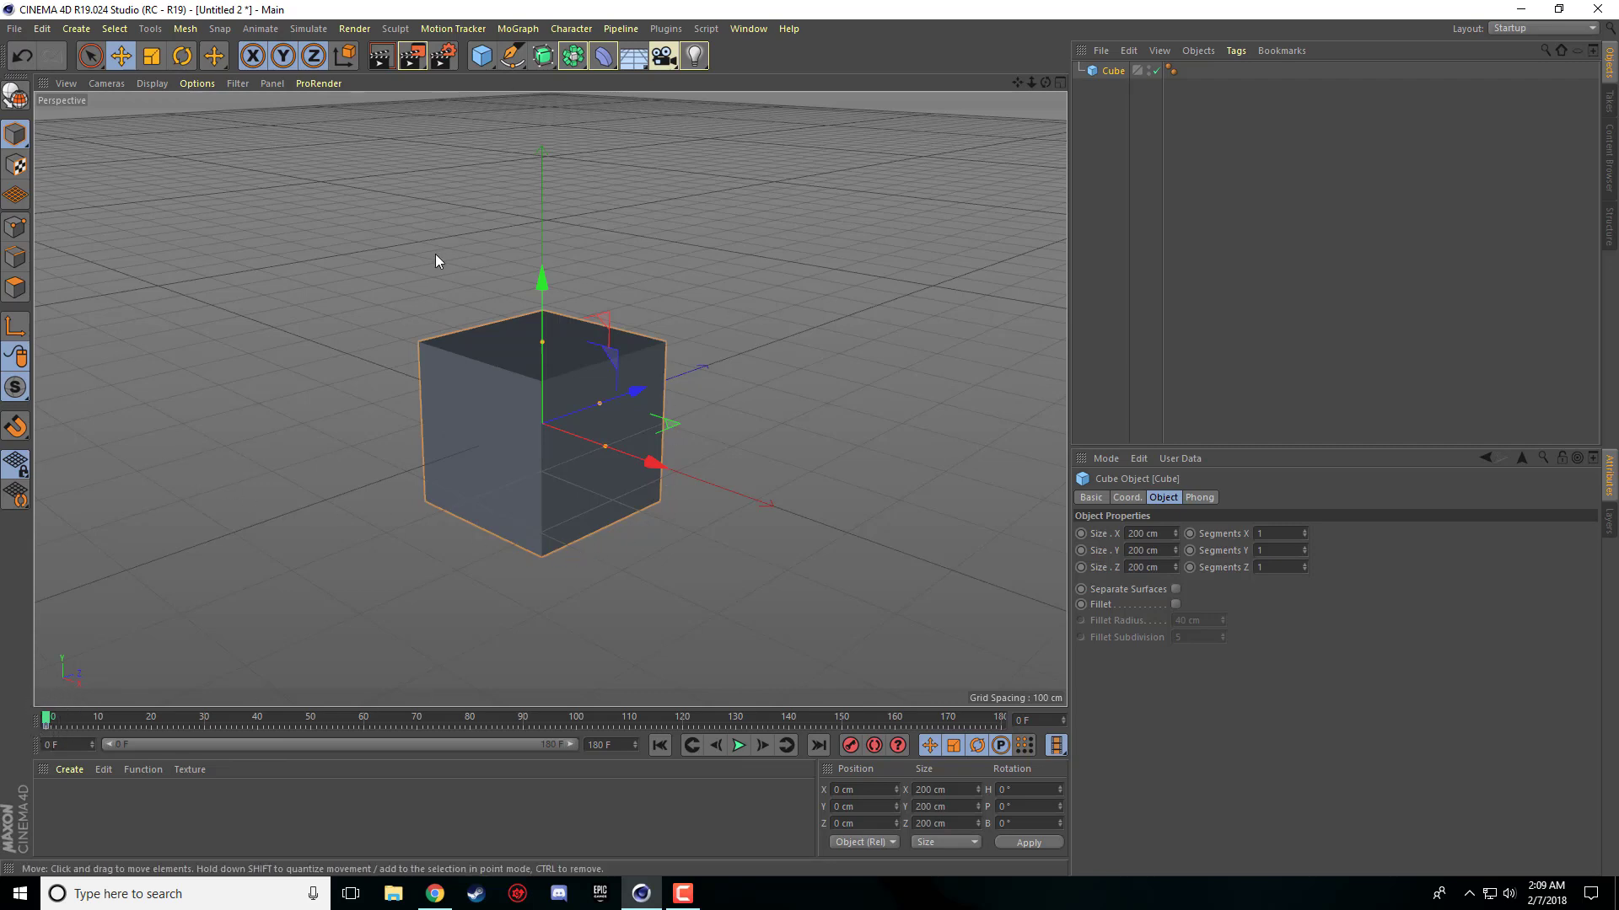
Step: Set the viewport display to Gouraud Shading (Lines)
left_click(158, 86)
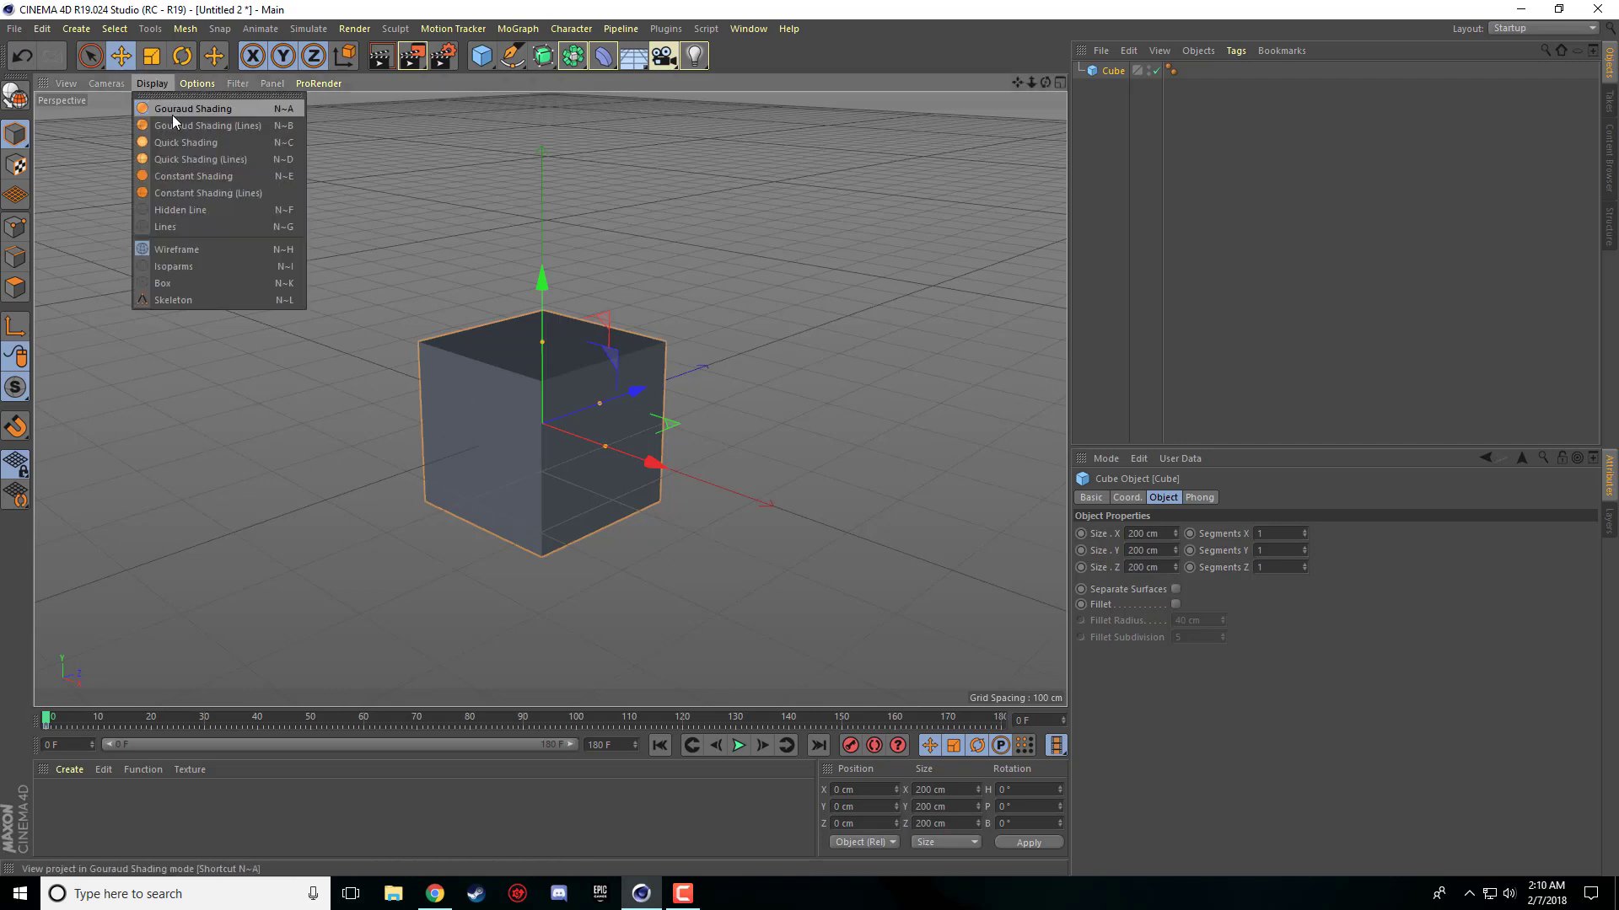
left_click(174, 125)
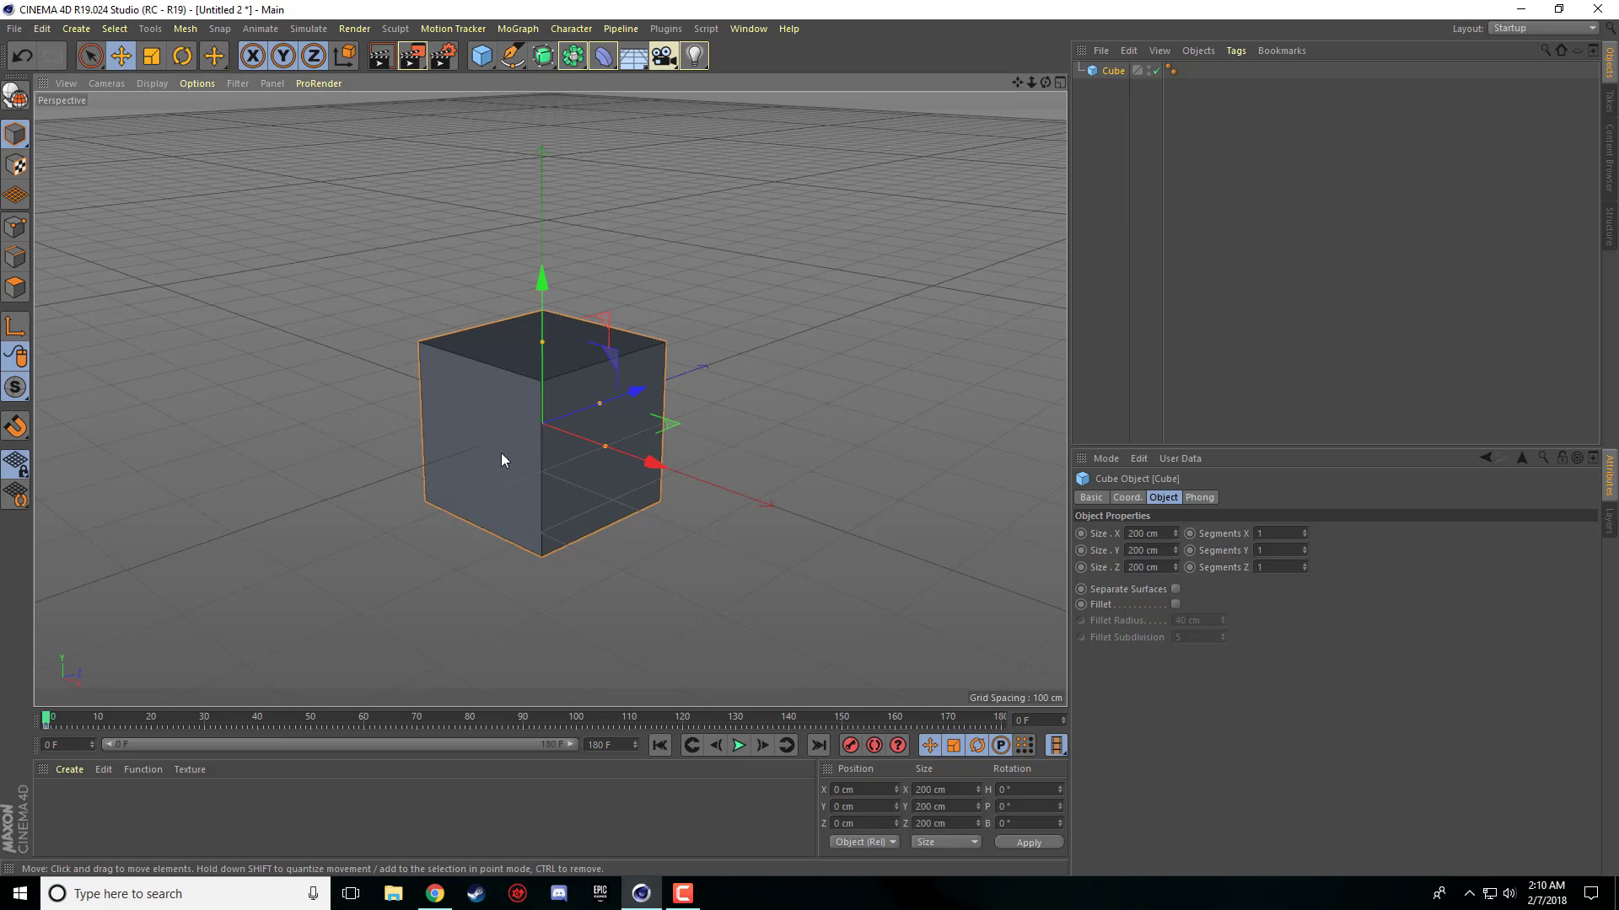
Step: Play the animation briefly to check the cube's motion, stop it and return to the first frame
left_click_drag(1017, 84, 980, 105)
left_click(739, 745)
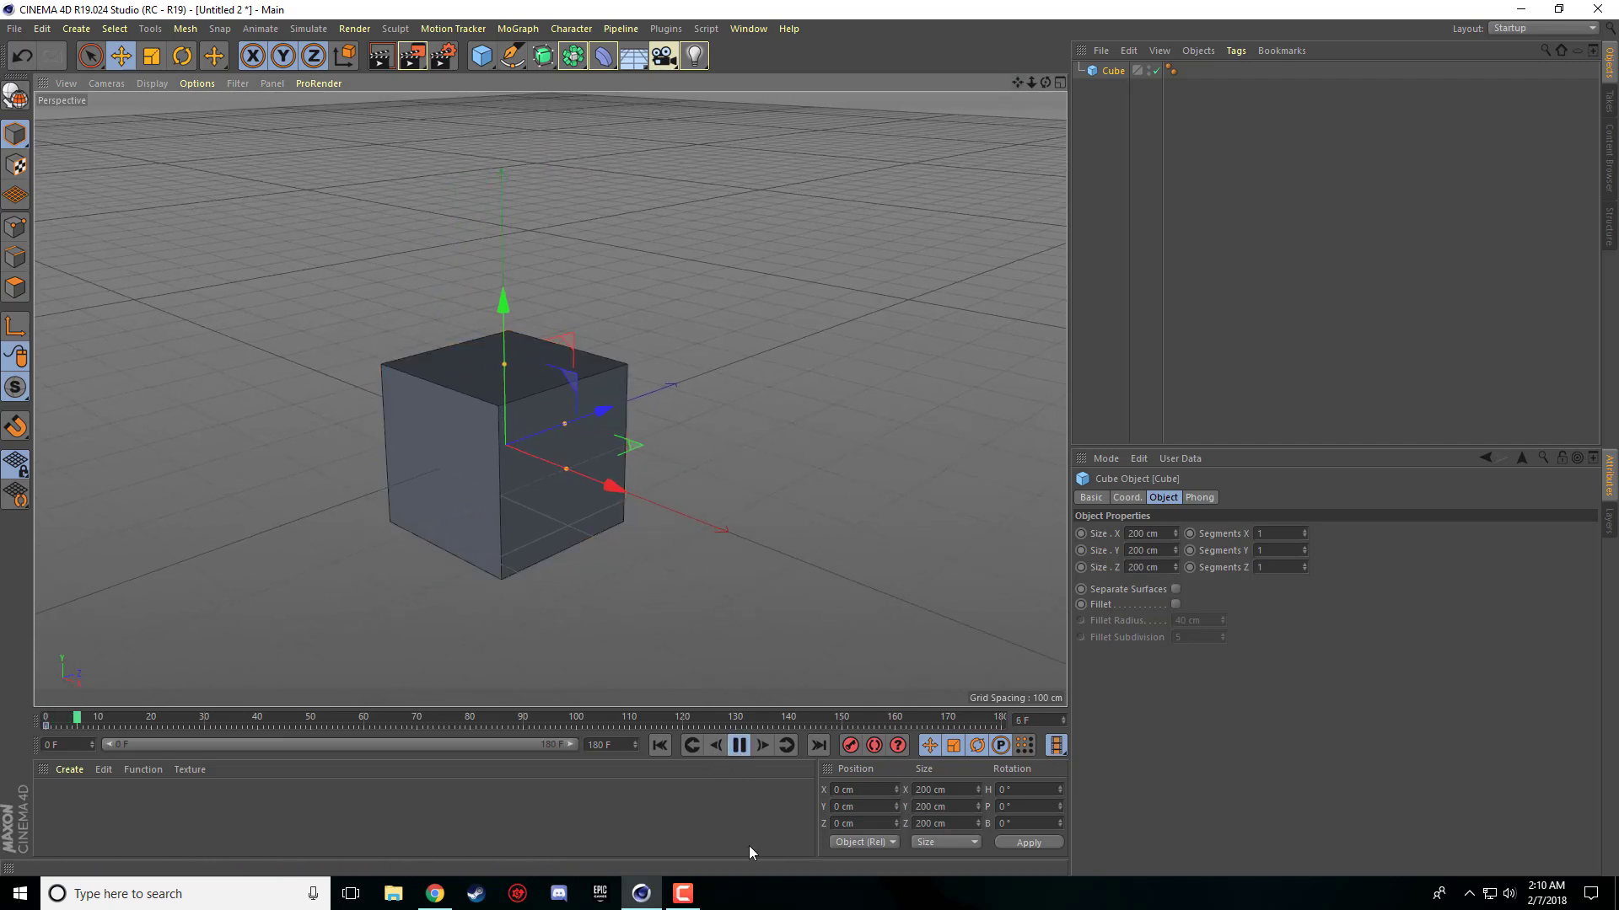
left_click(739, 746)
left_click(663, 747)
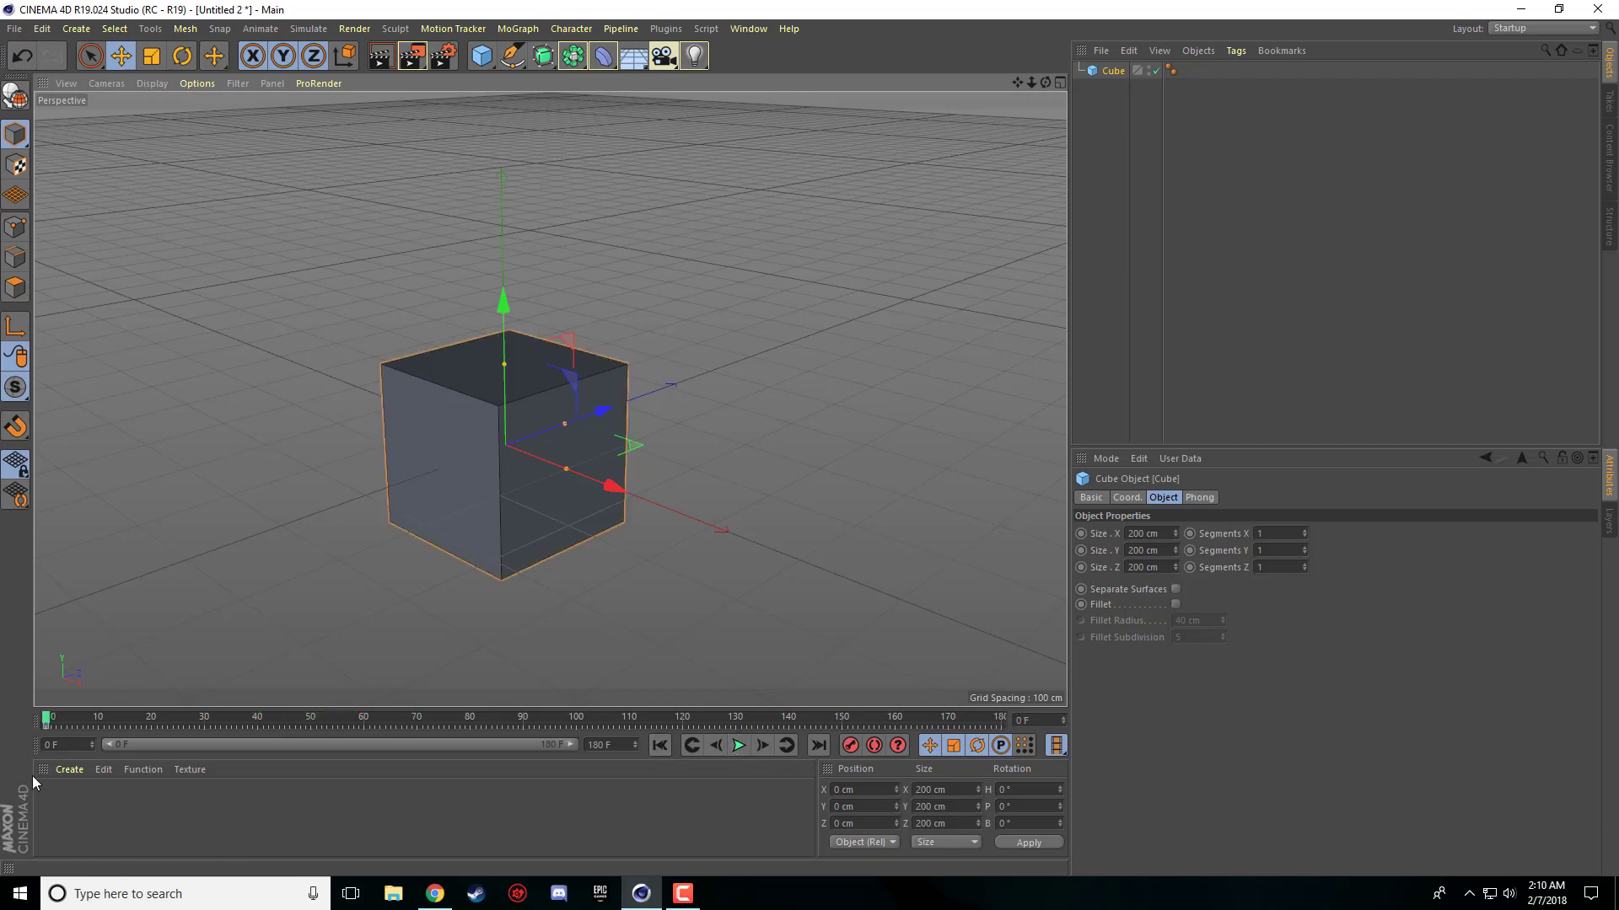
Step: At frame 30, move the cube along Z to about 750 cm and record a keyframe
left_click_drag(47, 728, 223, 740)
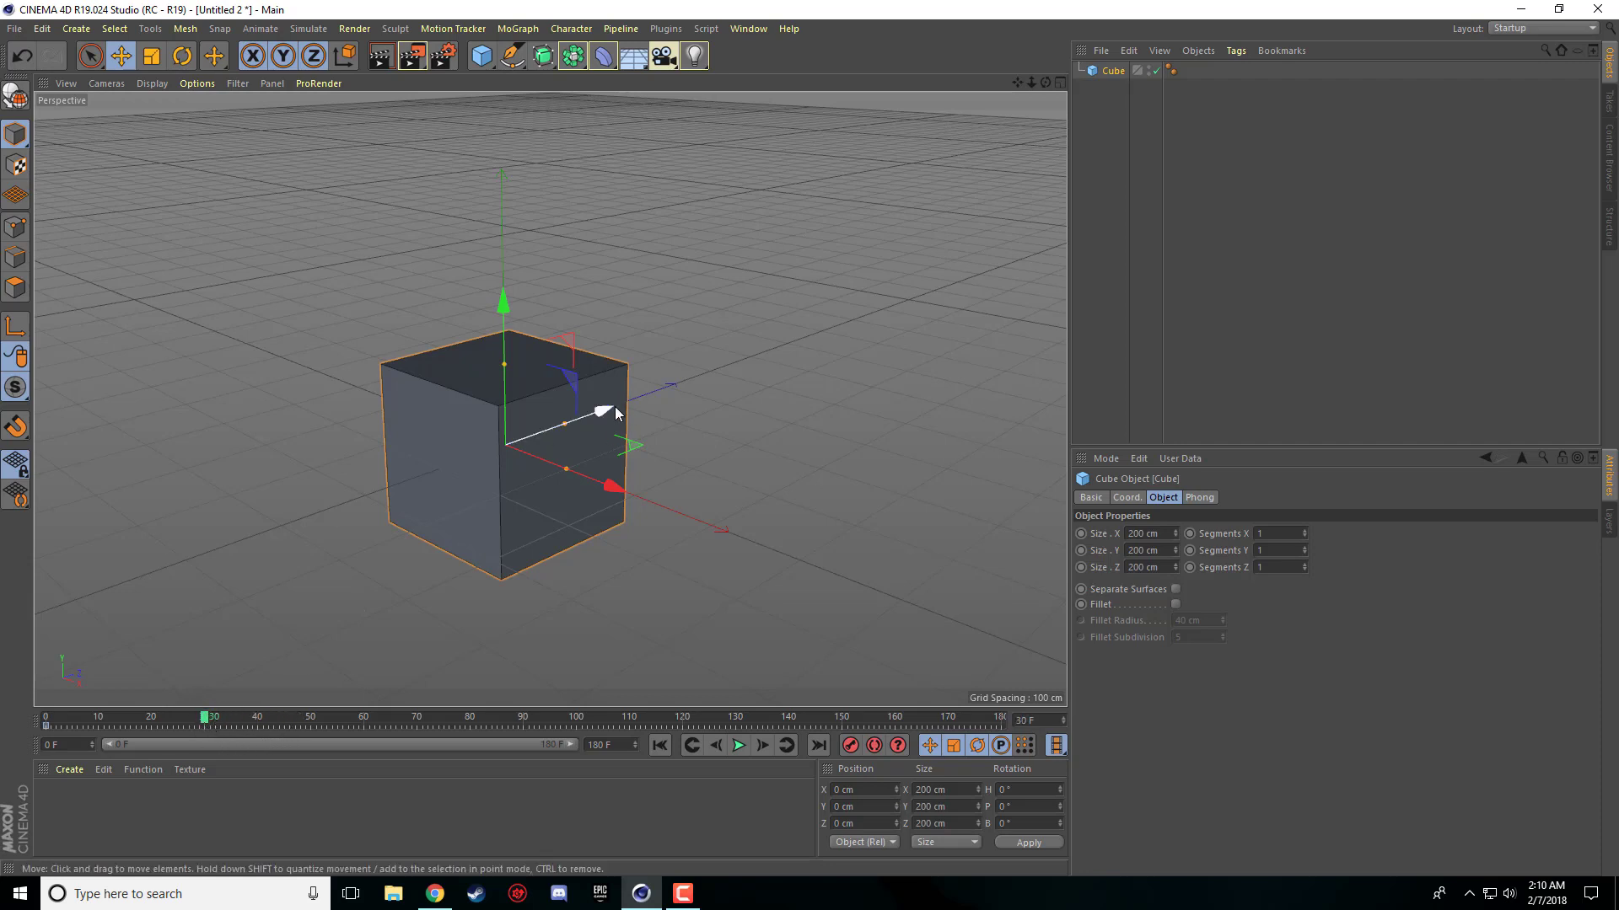
left_click_drag(602, 417, 899, 261)
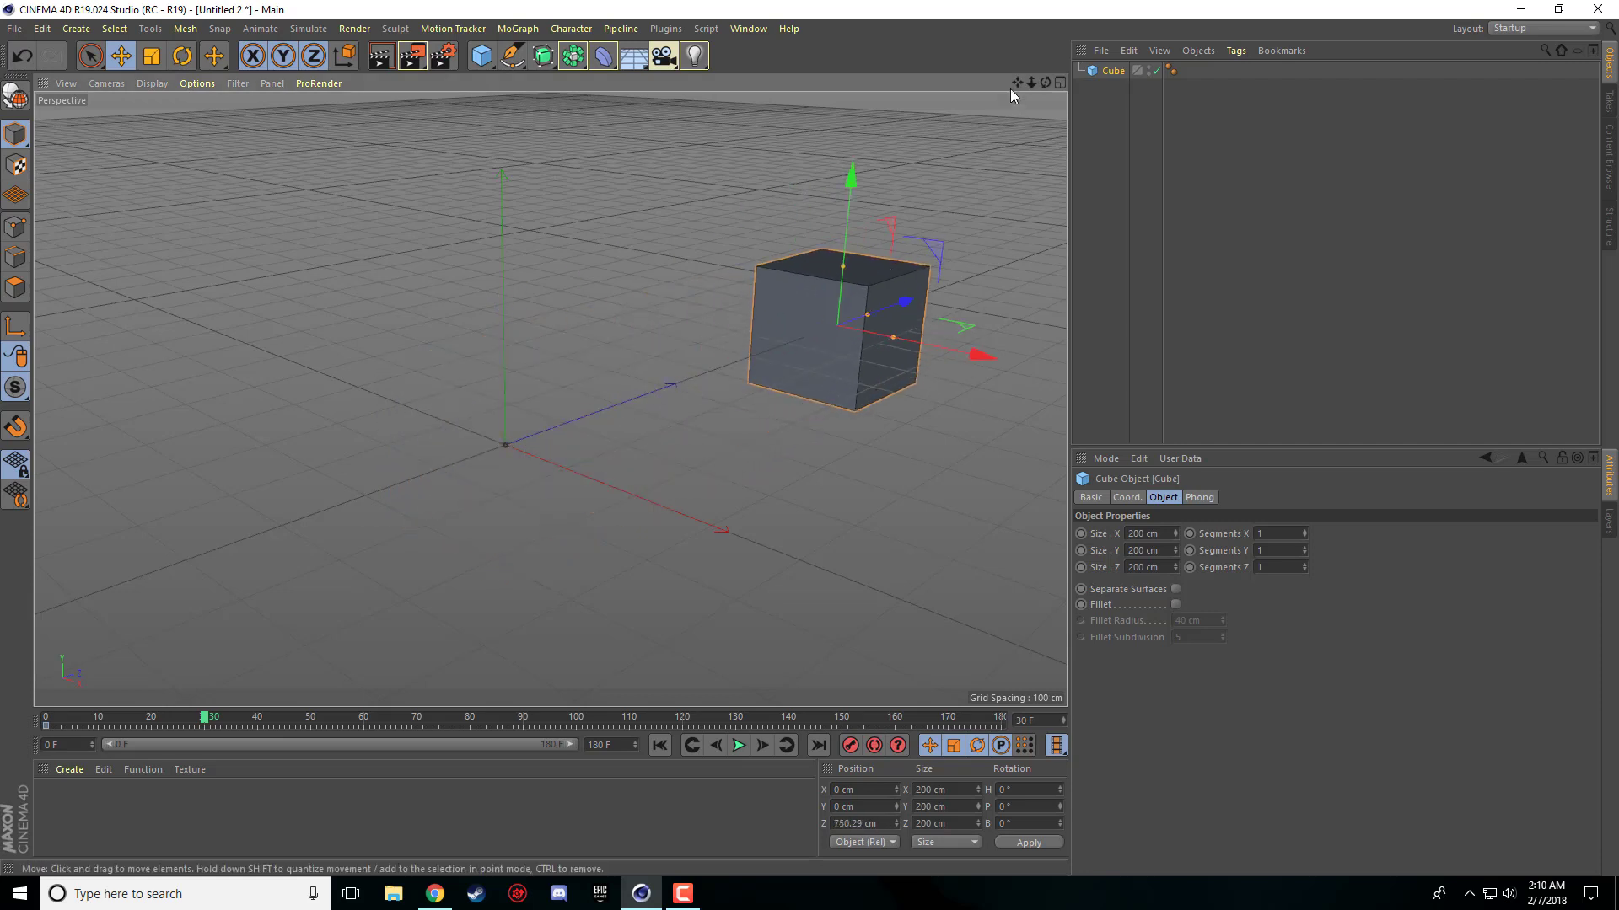
left_click_drag(1018, 82, 826, 79)
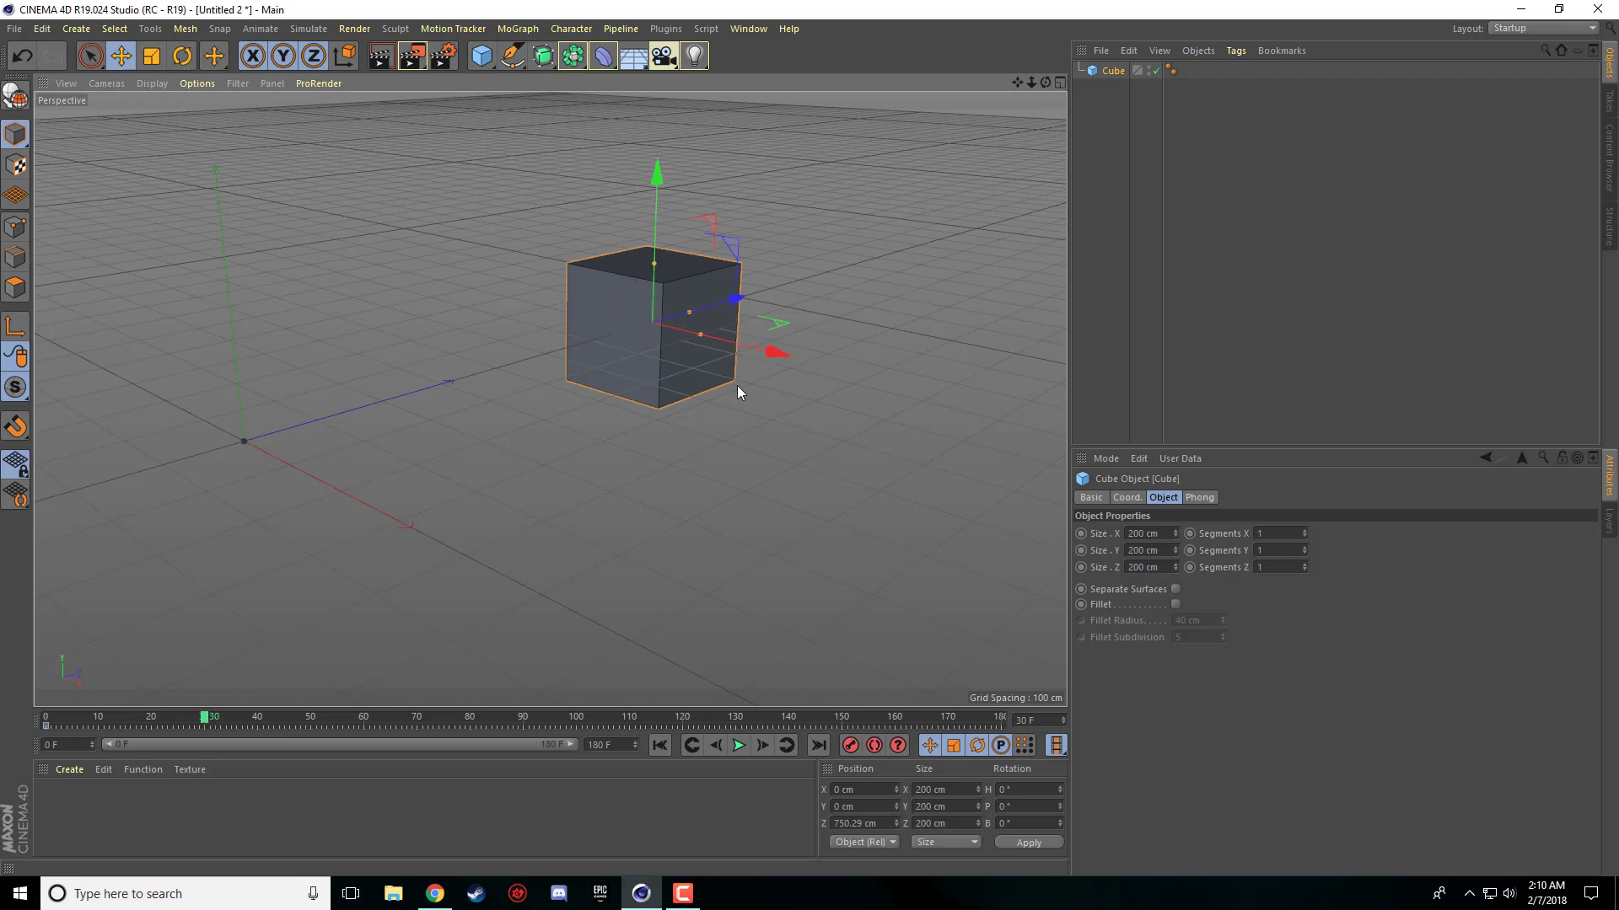
left_click(850, 746)
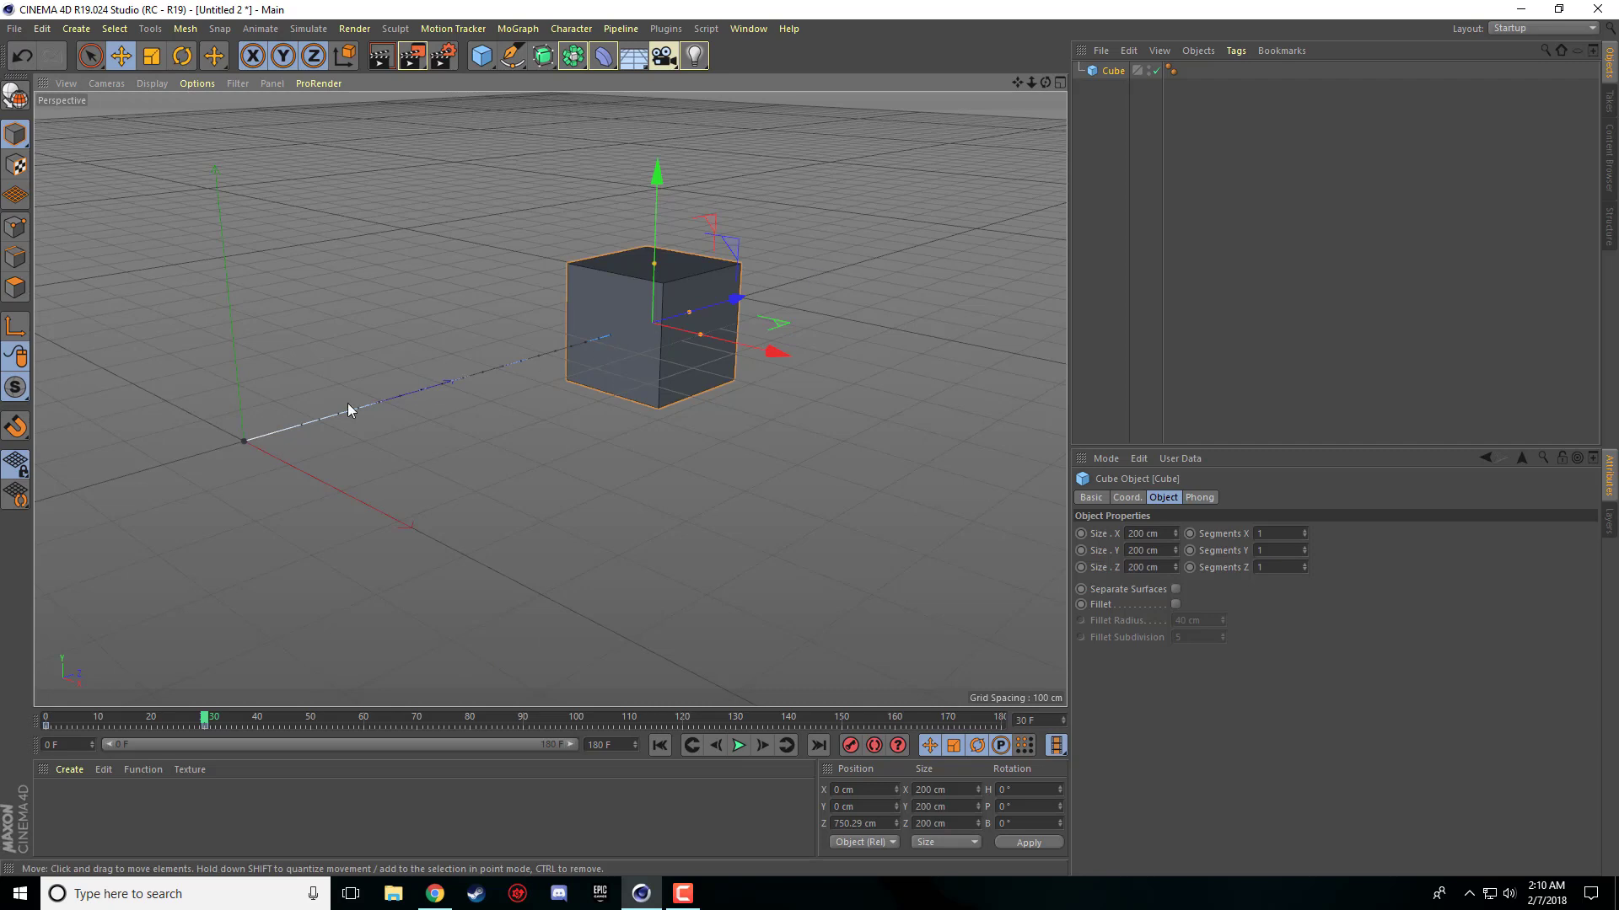
Step: Play the cube's animation from the first frame and stop it
left_click(663, 746)
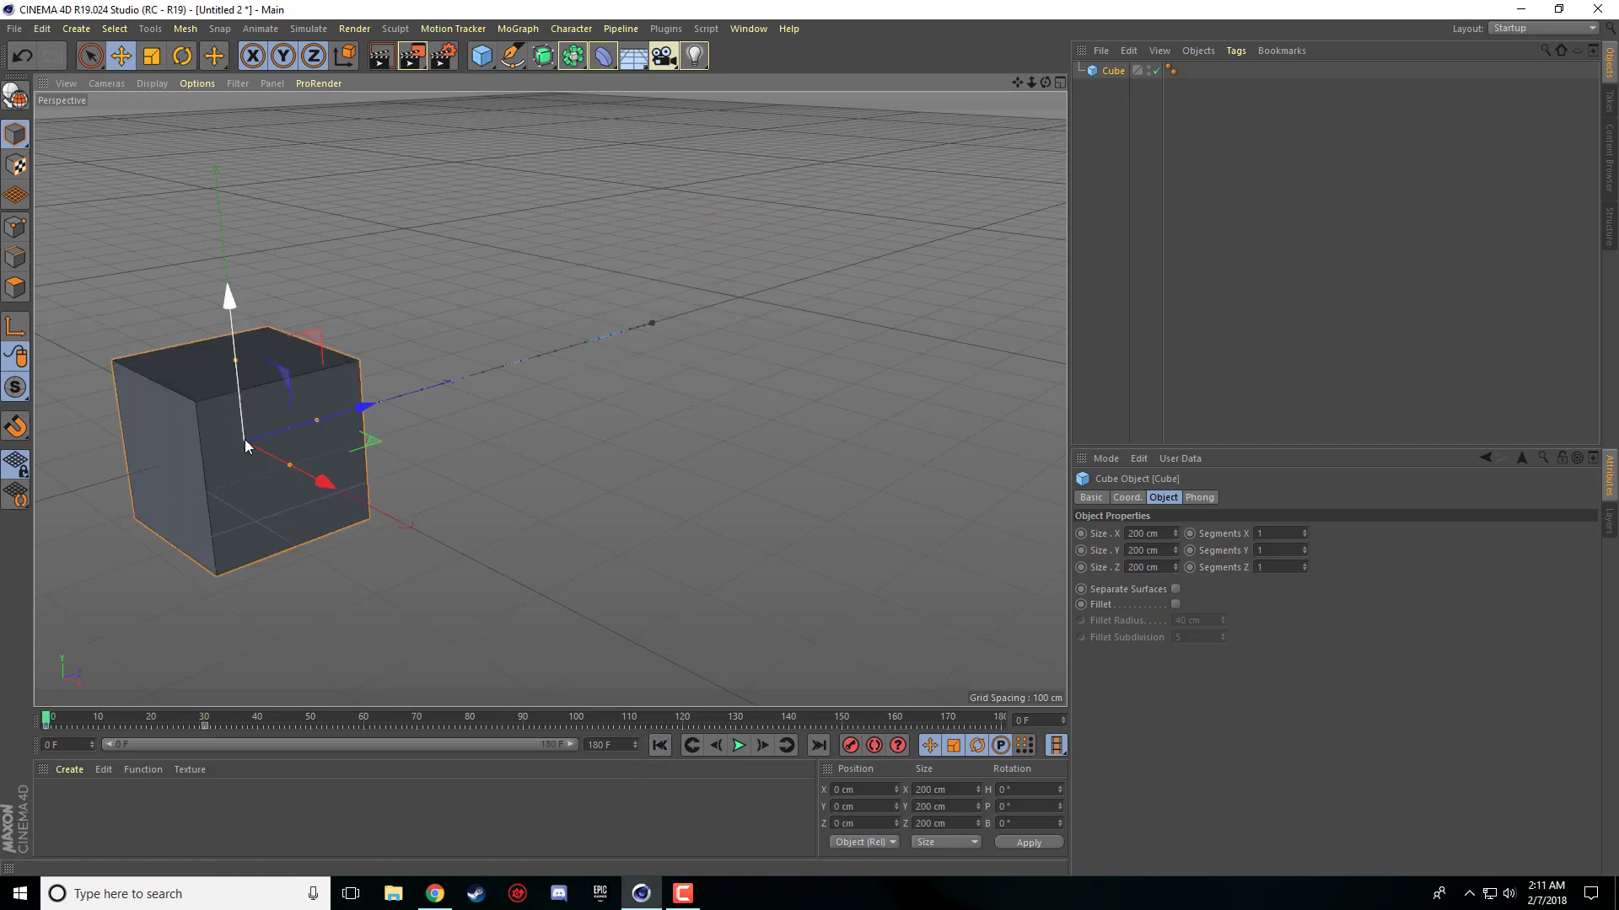
left_click(739, 746)
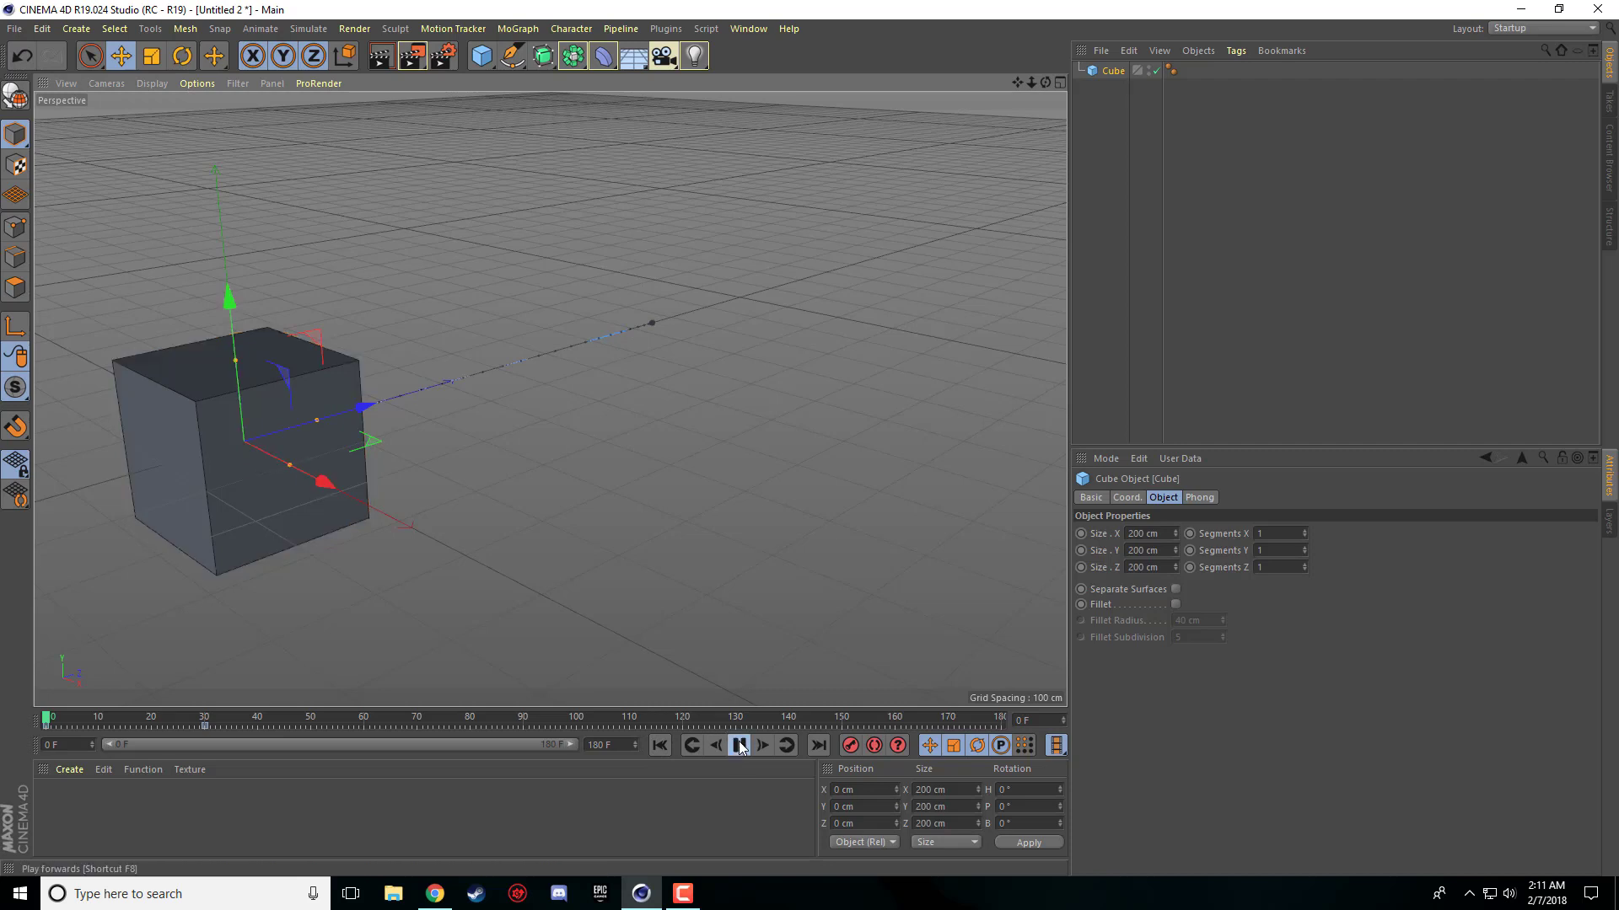
left_click(739, 747)
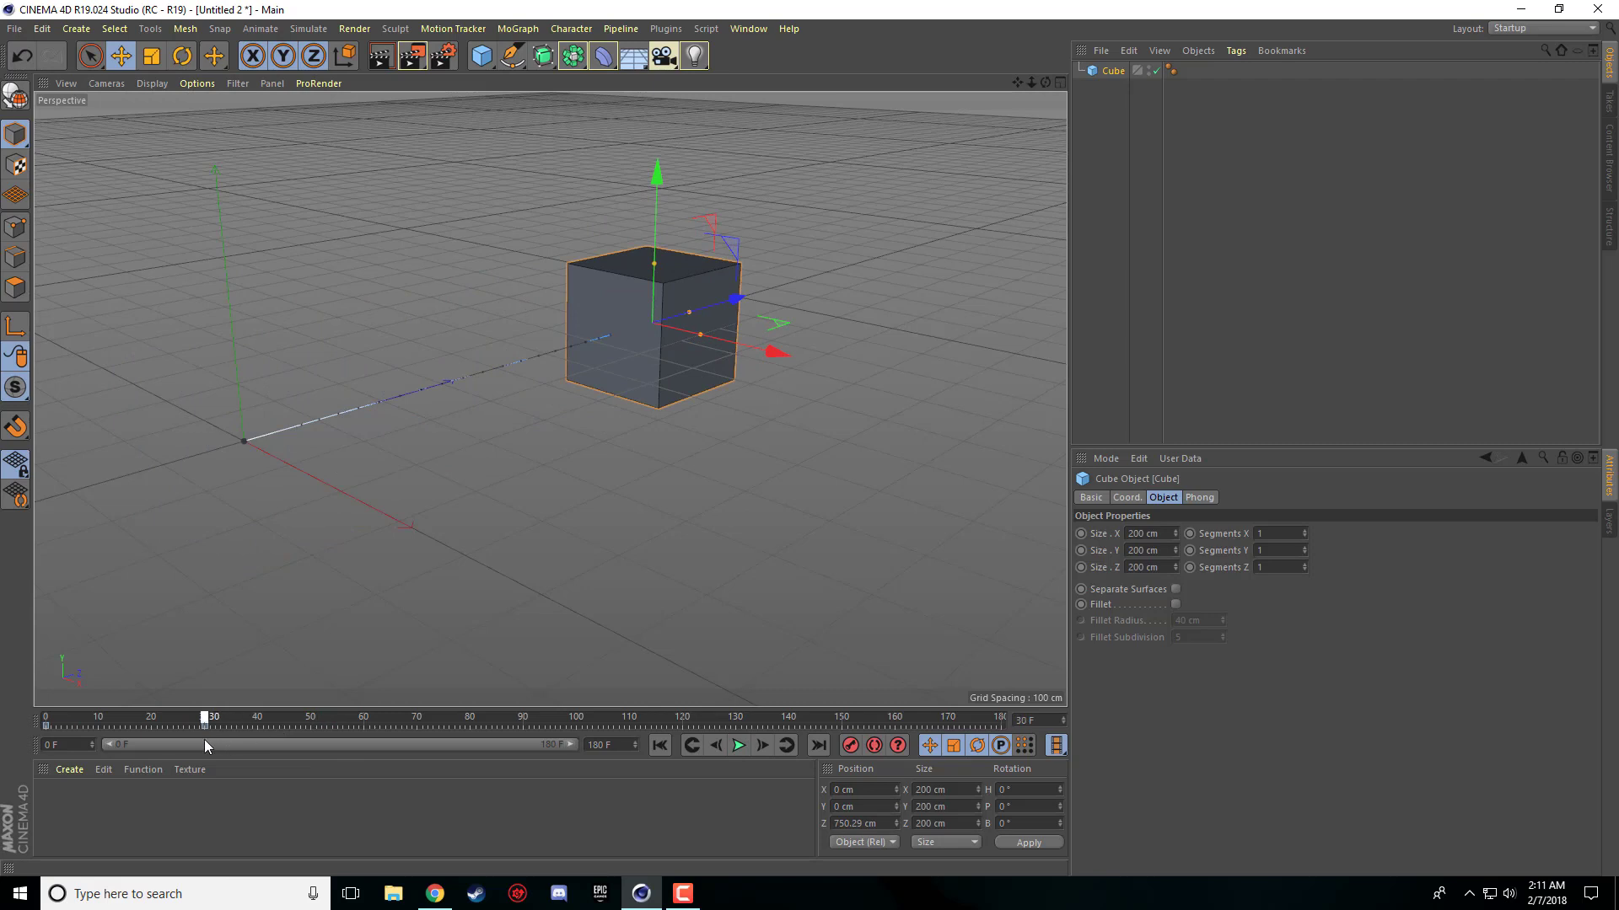
Step: At frame 30, move the cube along X to about -990 cm without recording a keyframe
mouse_move(204, 740)
left_mouse_down()
mouse_move(68, 742)
mouse_move(212, 729)
left_mouse_up()
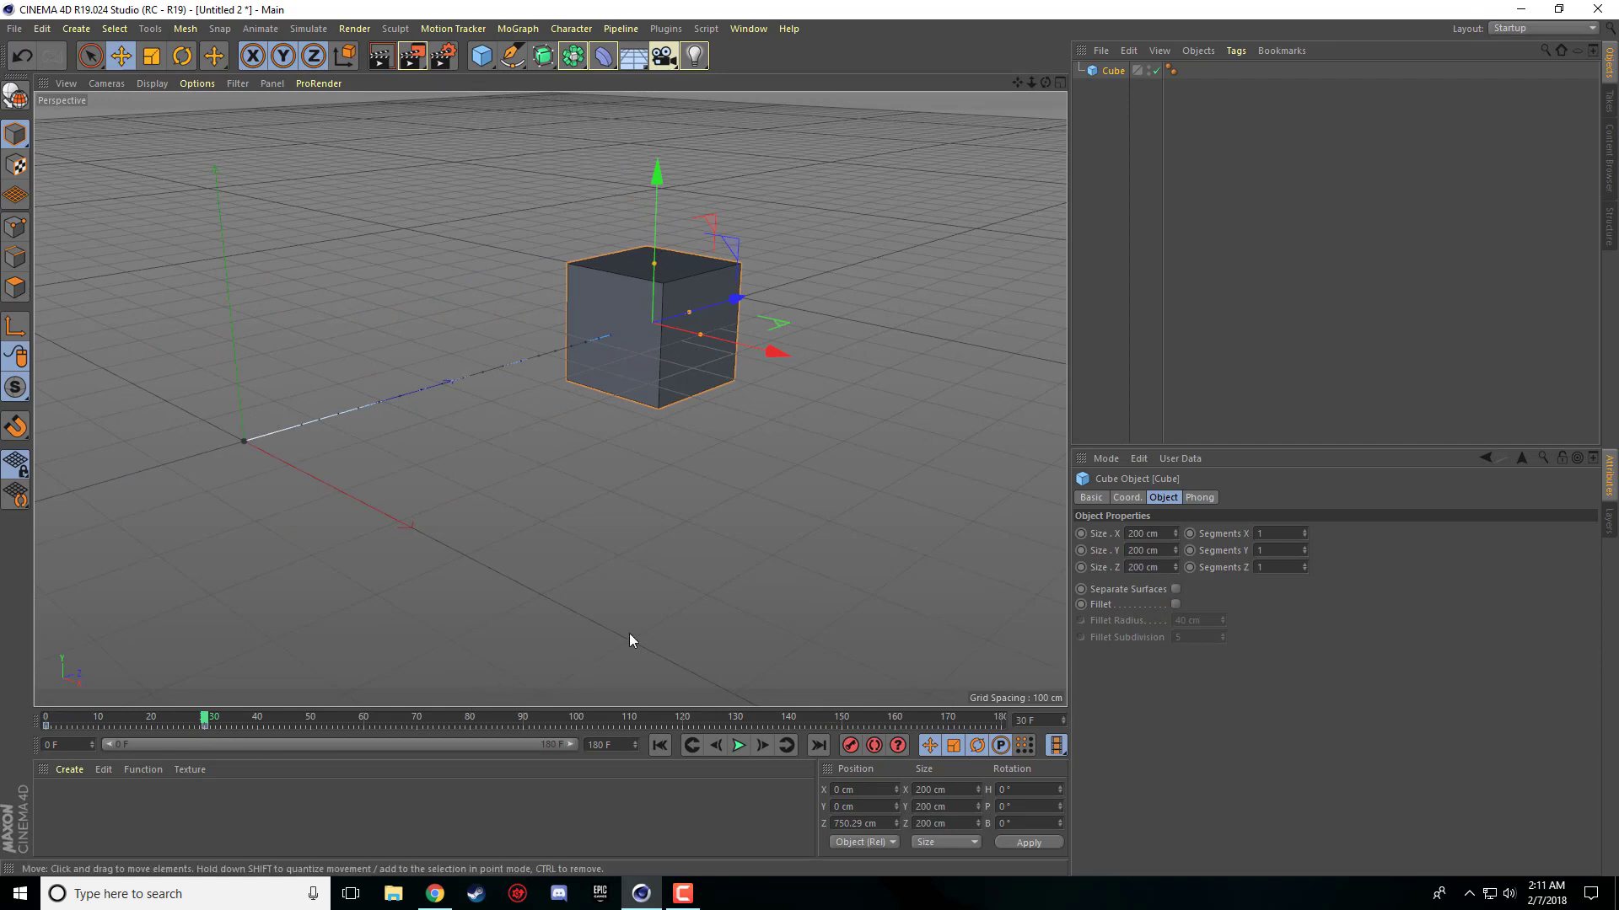
left_click_drag(767, 352, 426, 176)
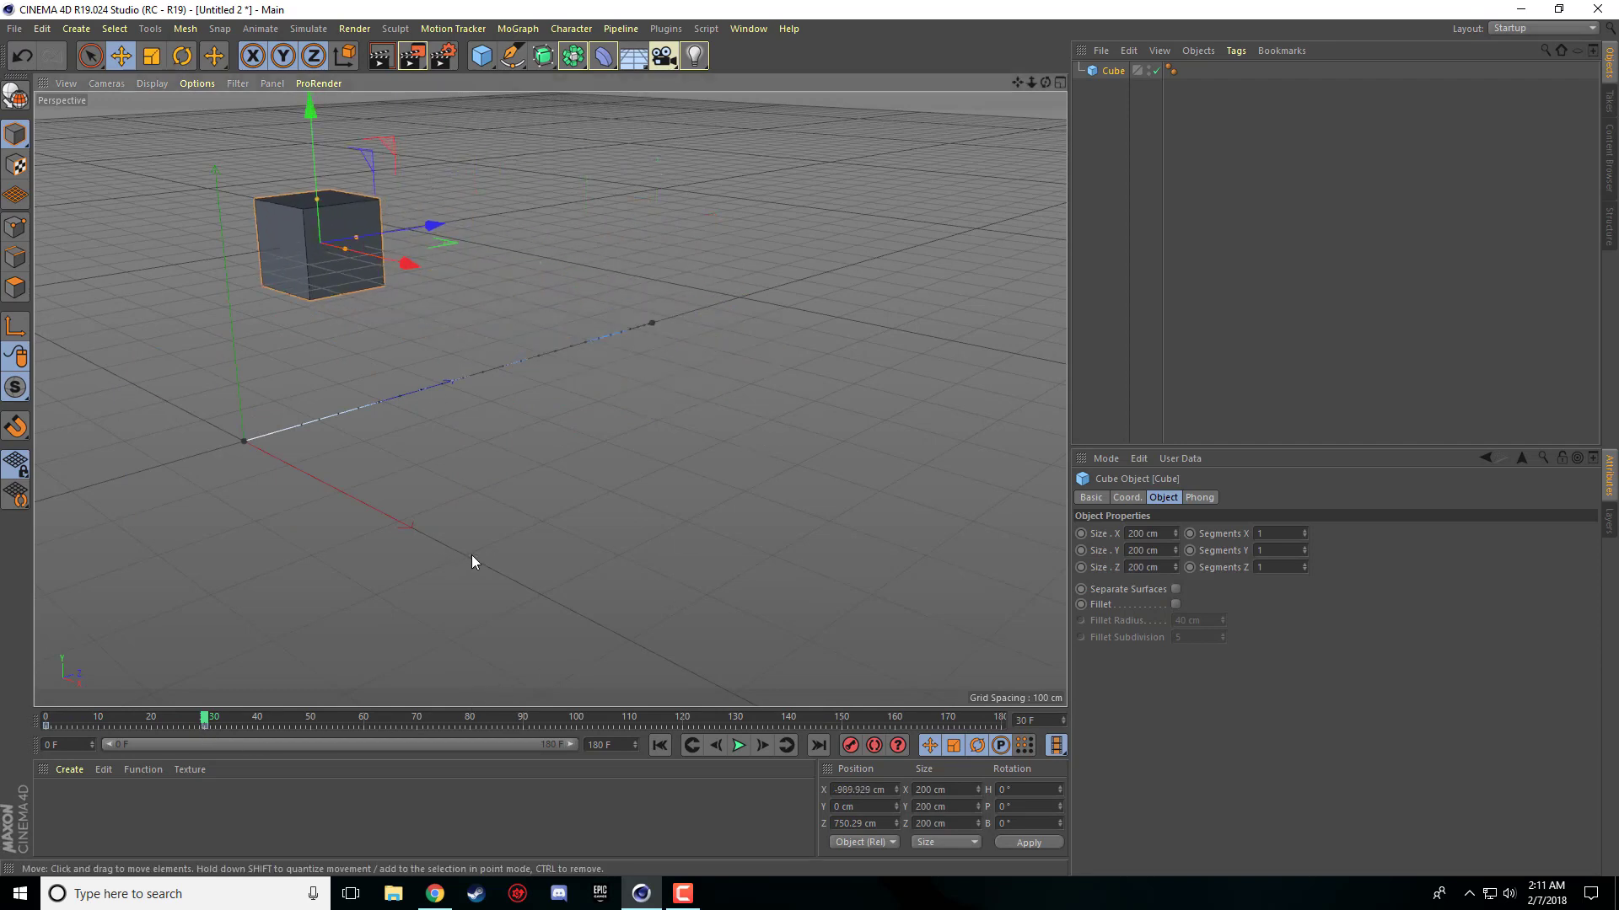
Step: At frame 60, move the cube along X to about -873 cm and record a keyframe
left_click_drag(206, 722, 323, 727)
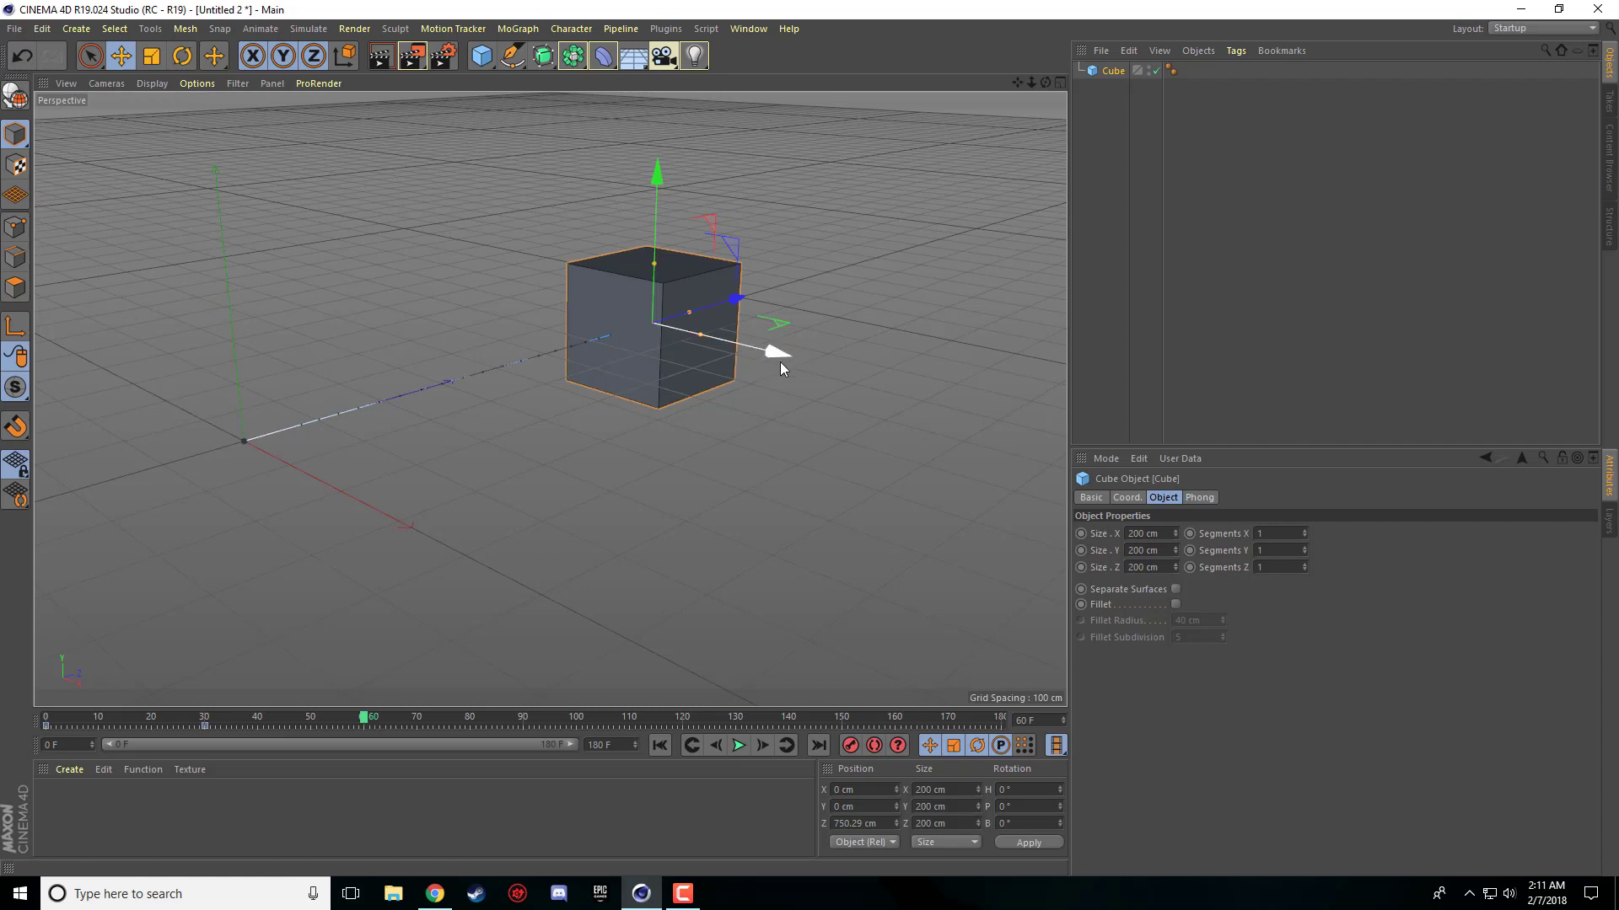
left_click_drag(781, 361, 443, 285)
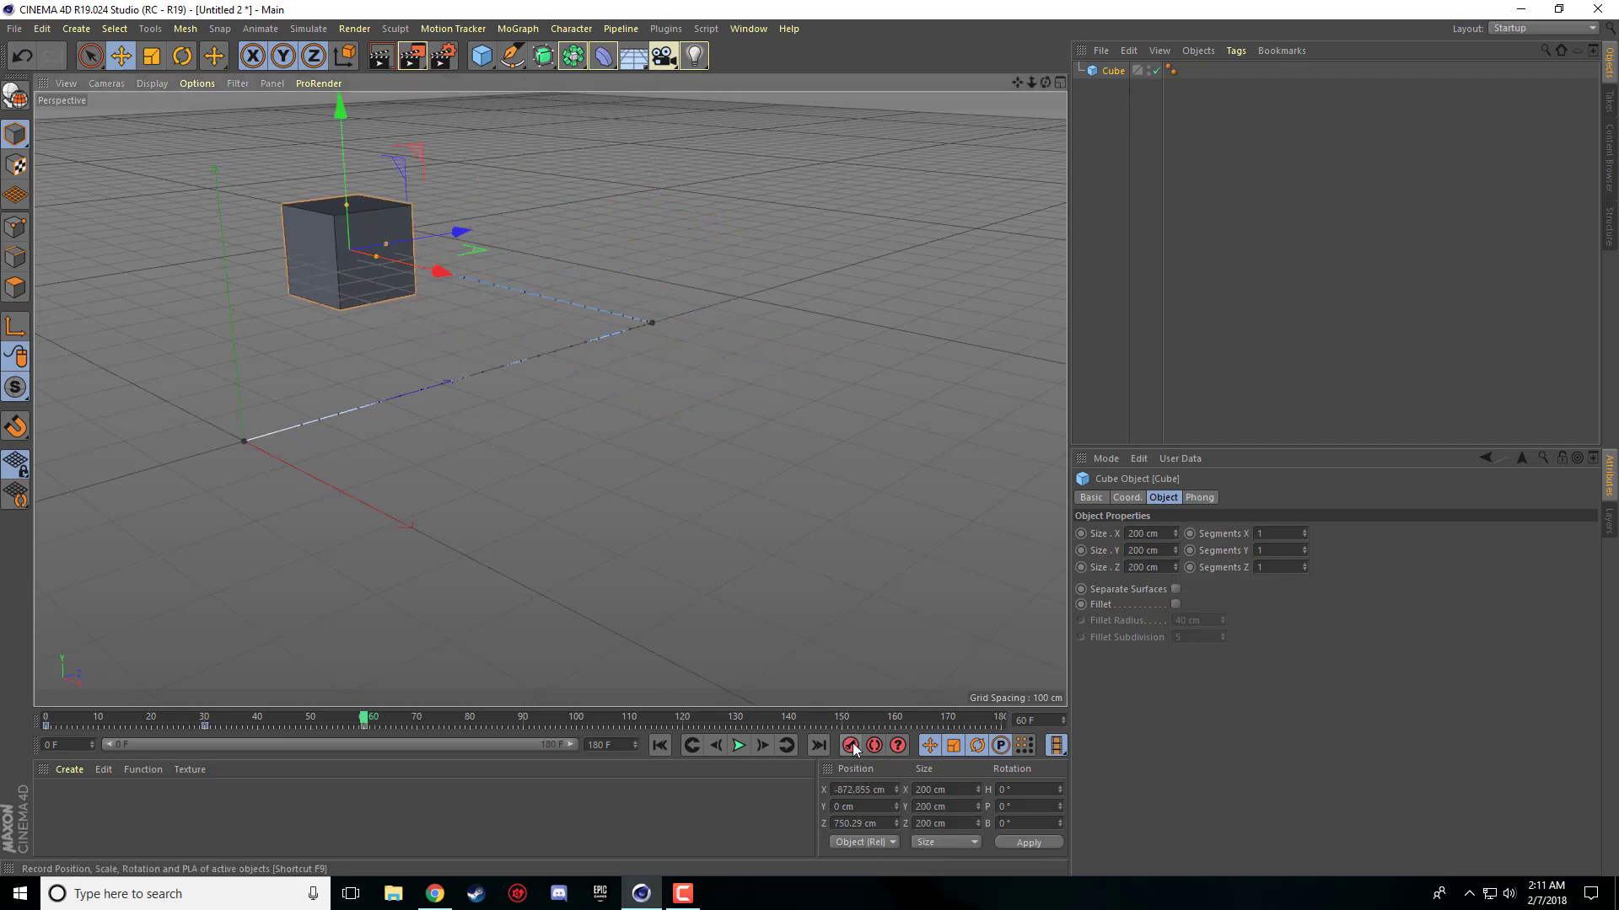
Step: Play the cube's animation from the start through frame 60, stop it and return to frame 0
left_click(660, 746)
left_click(742, 744)
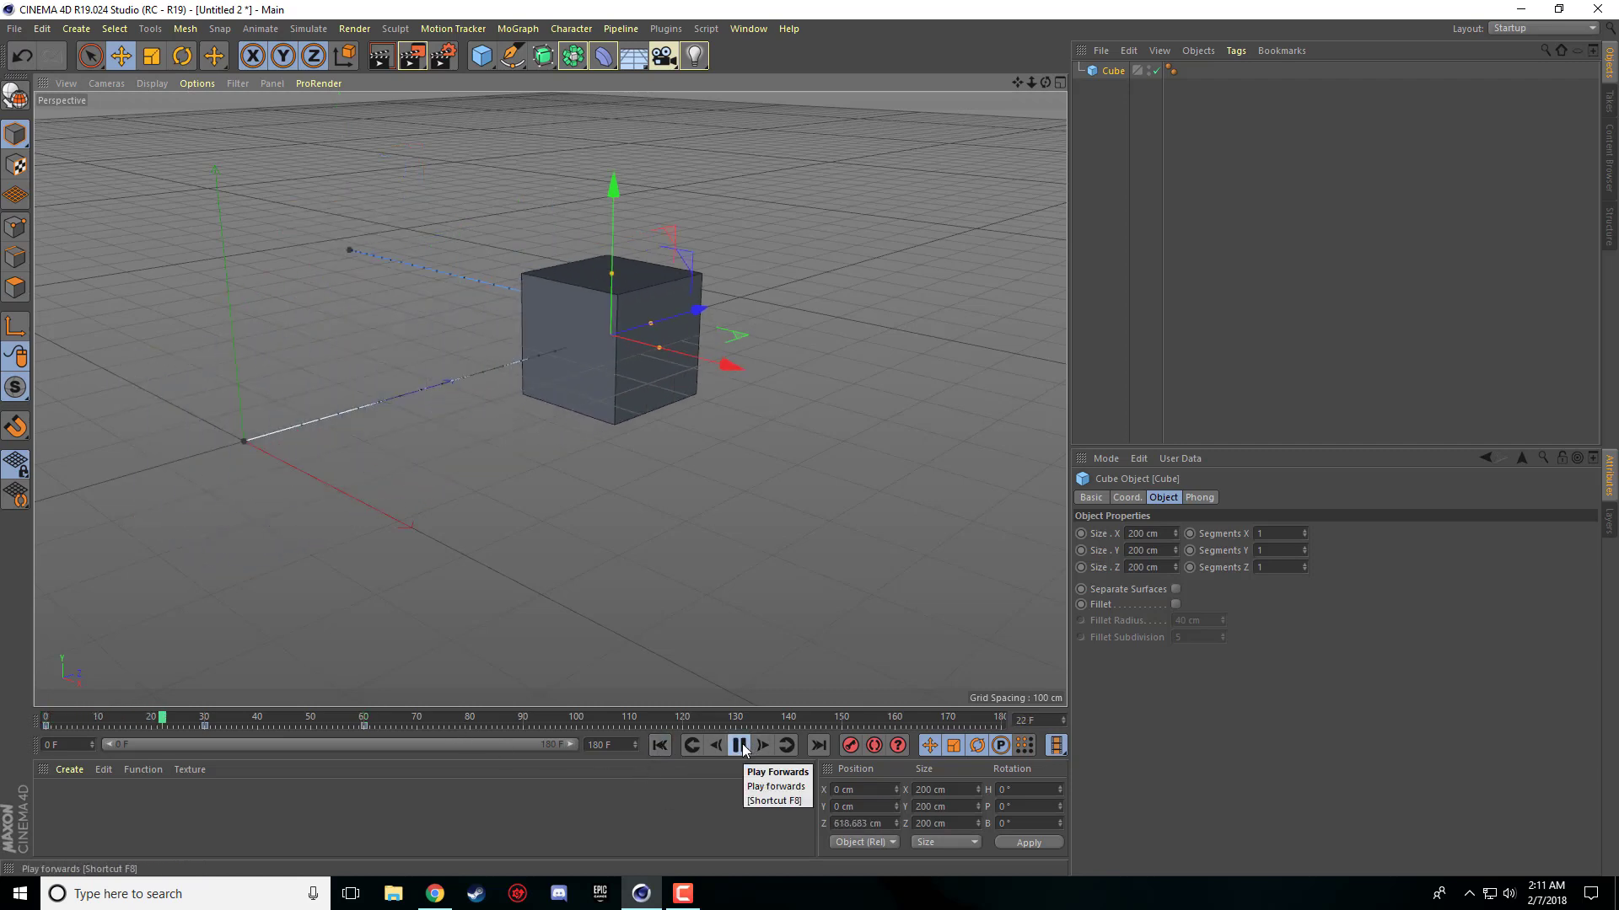
left_click(740, 746)
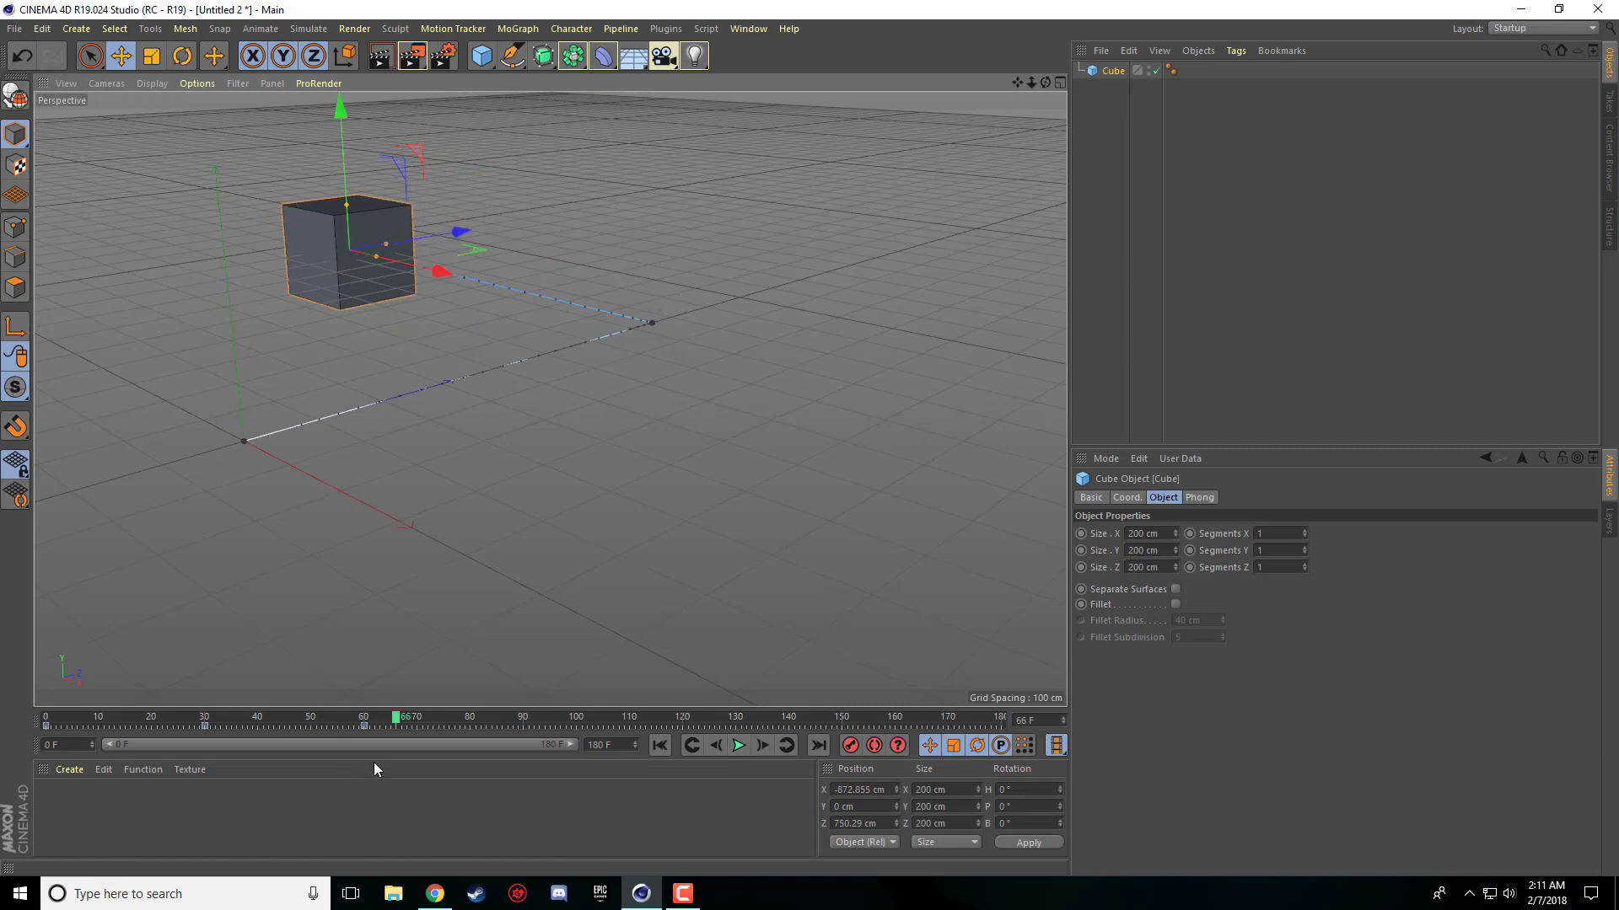
left_click_drag(392, 727, 9, 747)
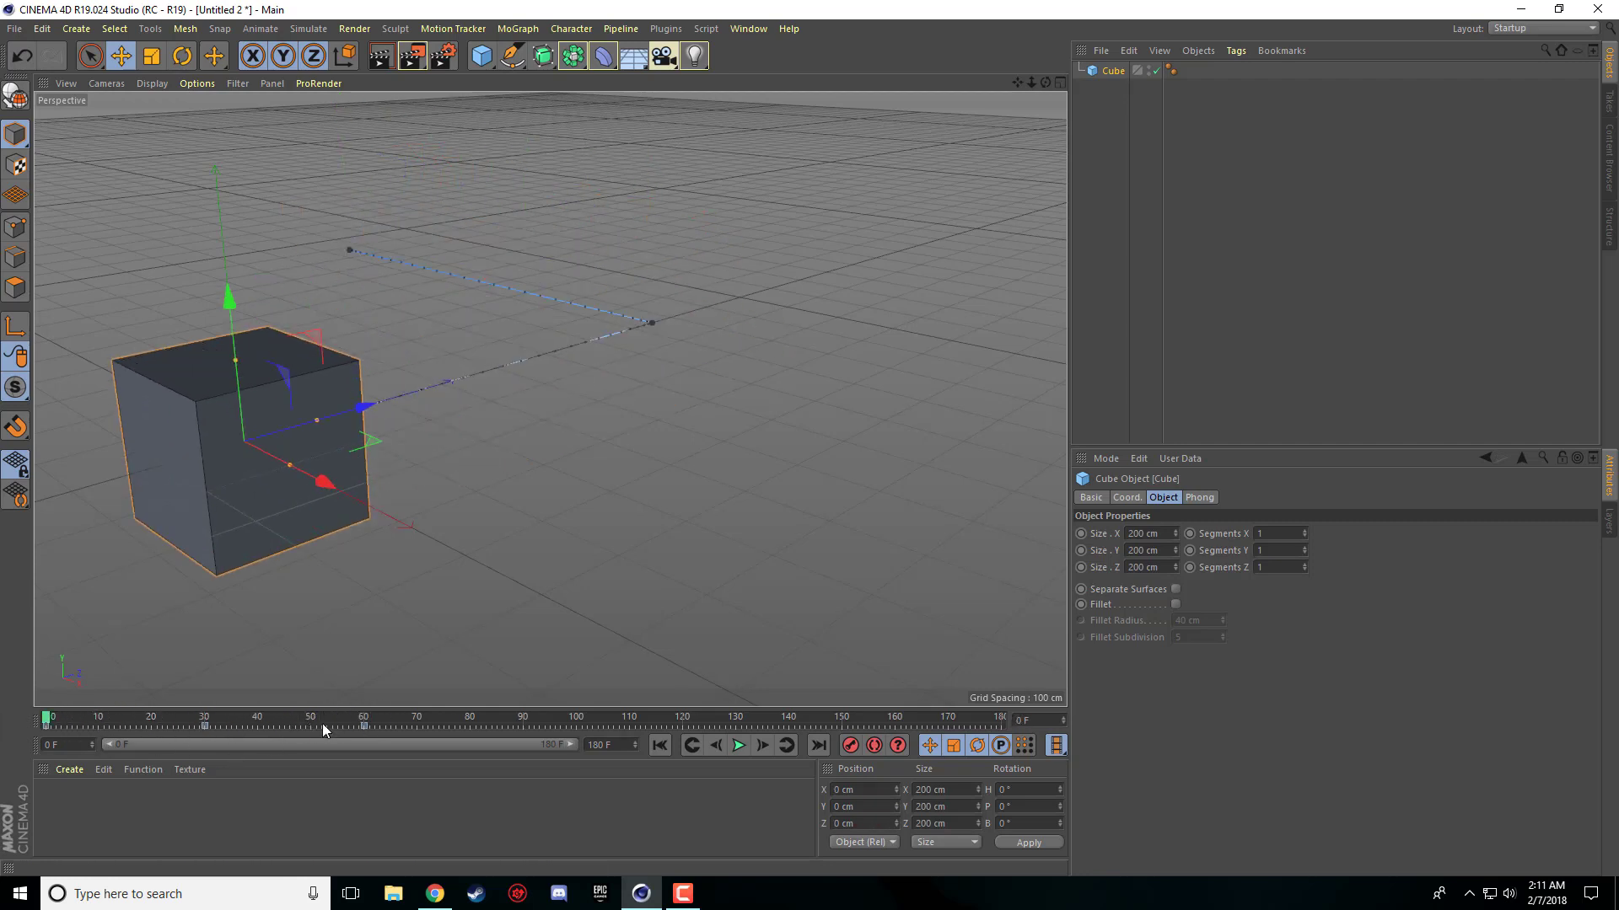
Step: Delete the cube's keyframes at frames 60, 30 and 0
left_click(366, 724)
key("Delete")
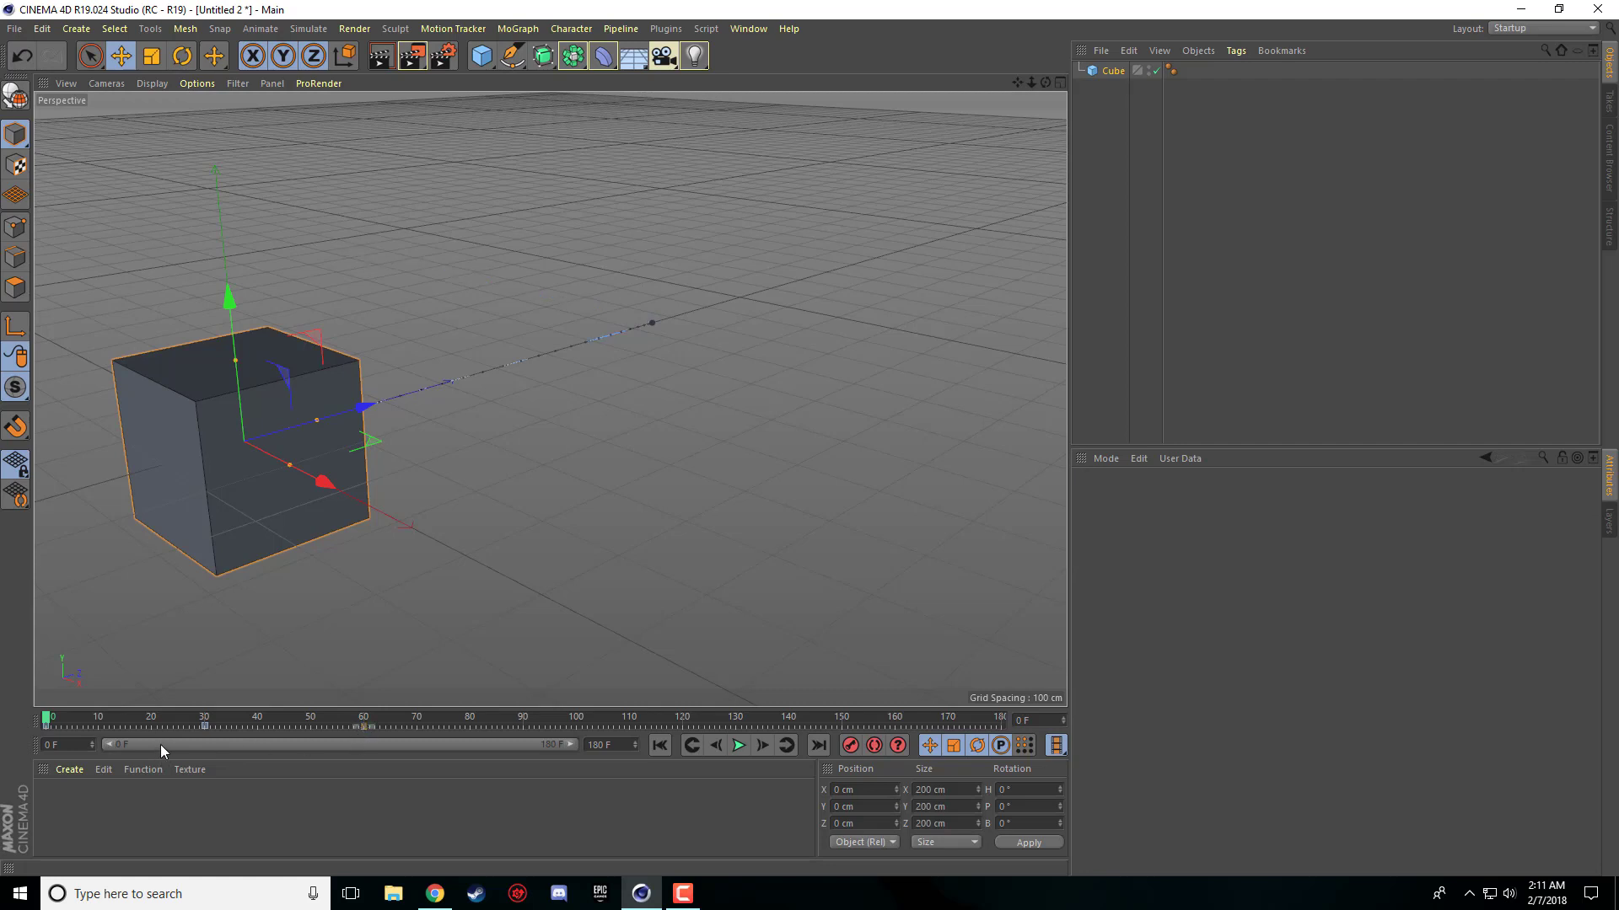
left_click(204, 727)
key("Delete")
left_click(48, 728)
key("Delete")
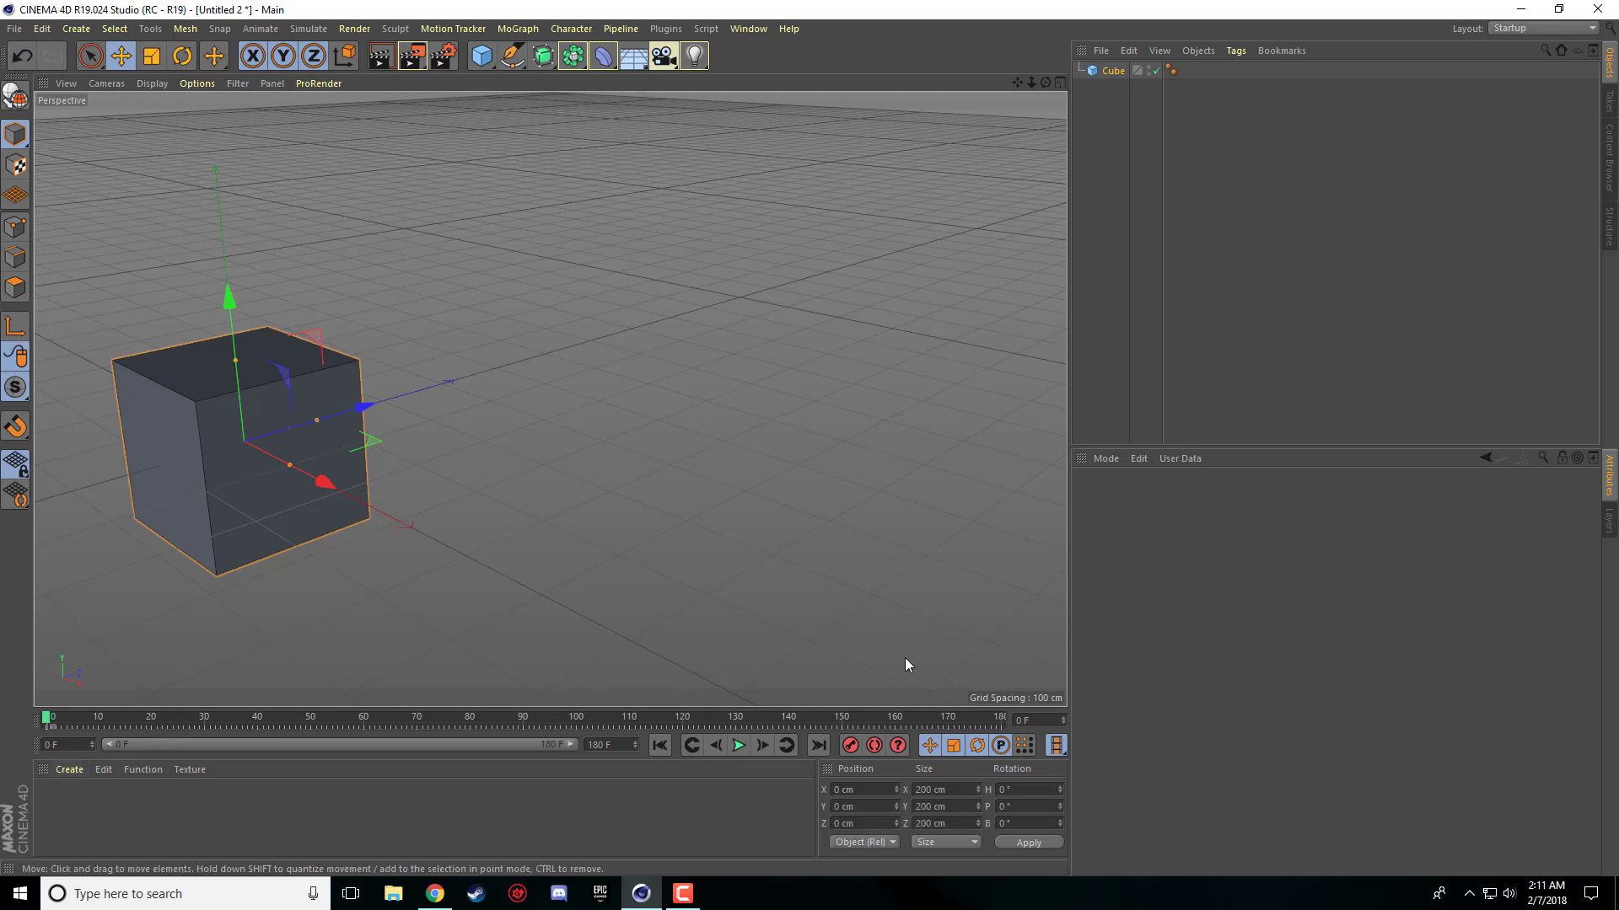
Step: Turn on Autokeying and record a starting keyframe for the cube at frame 0
left_click(877, 744)
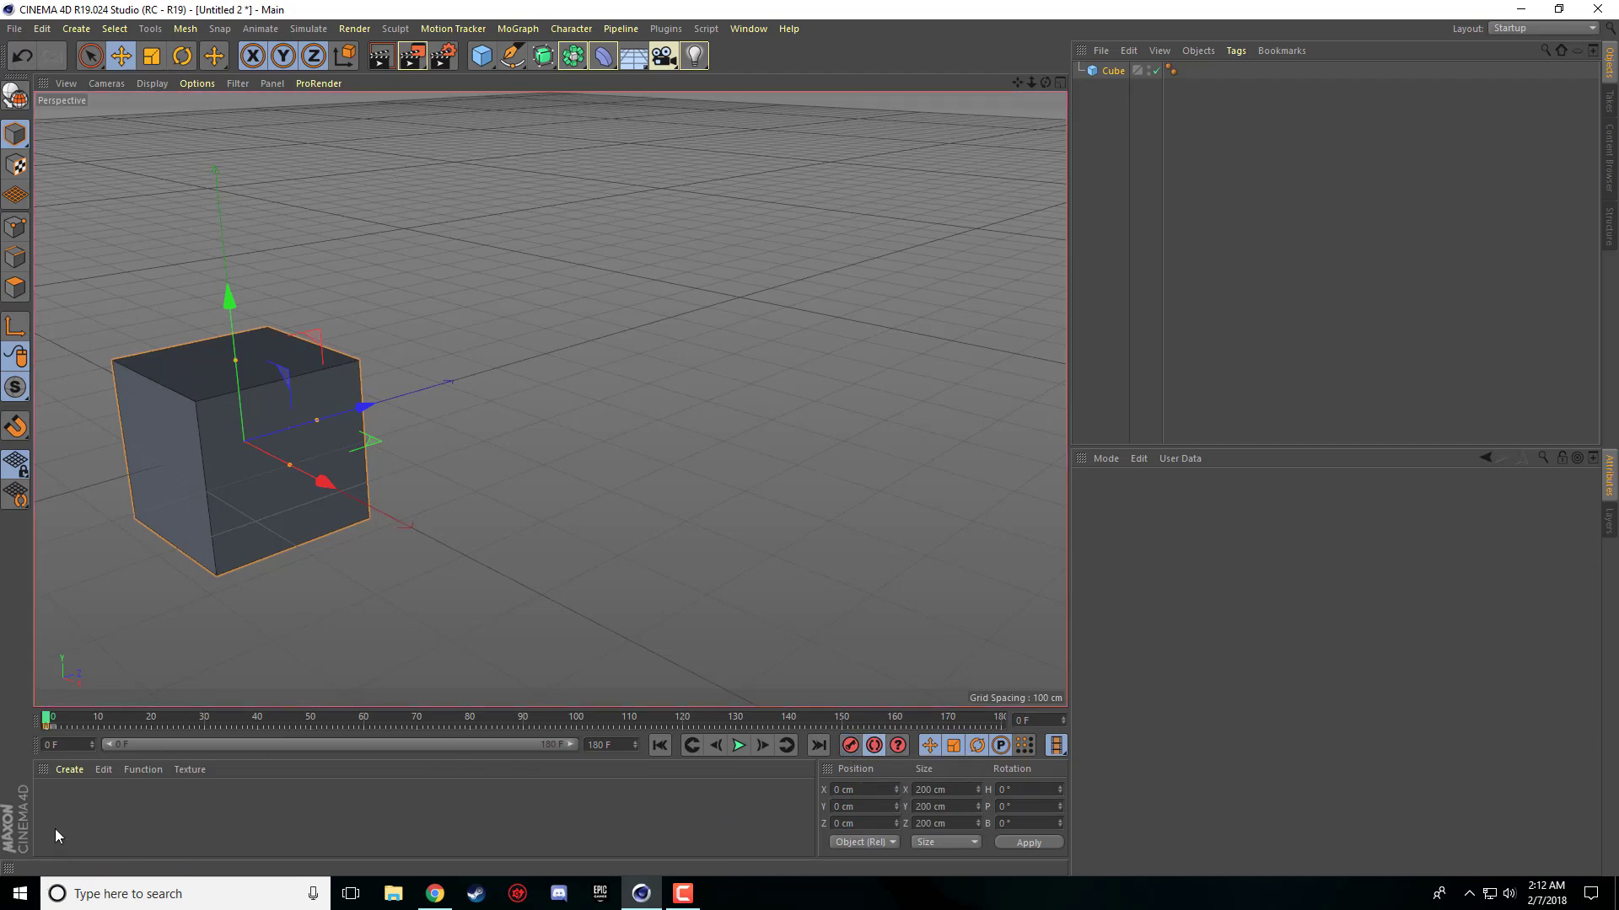
right_click(49, 729)
left_click(56, 755)
left_click(850, 745)
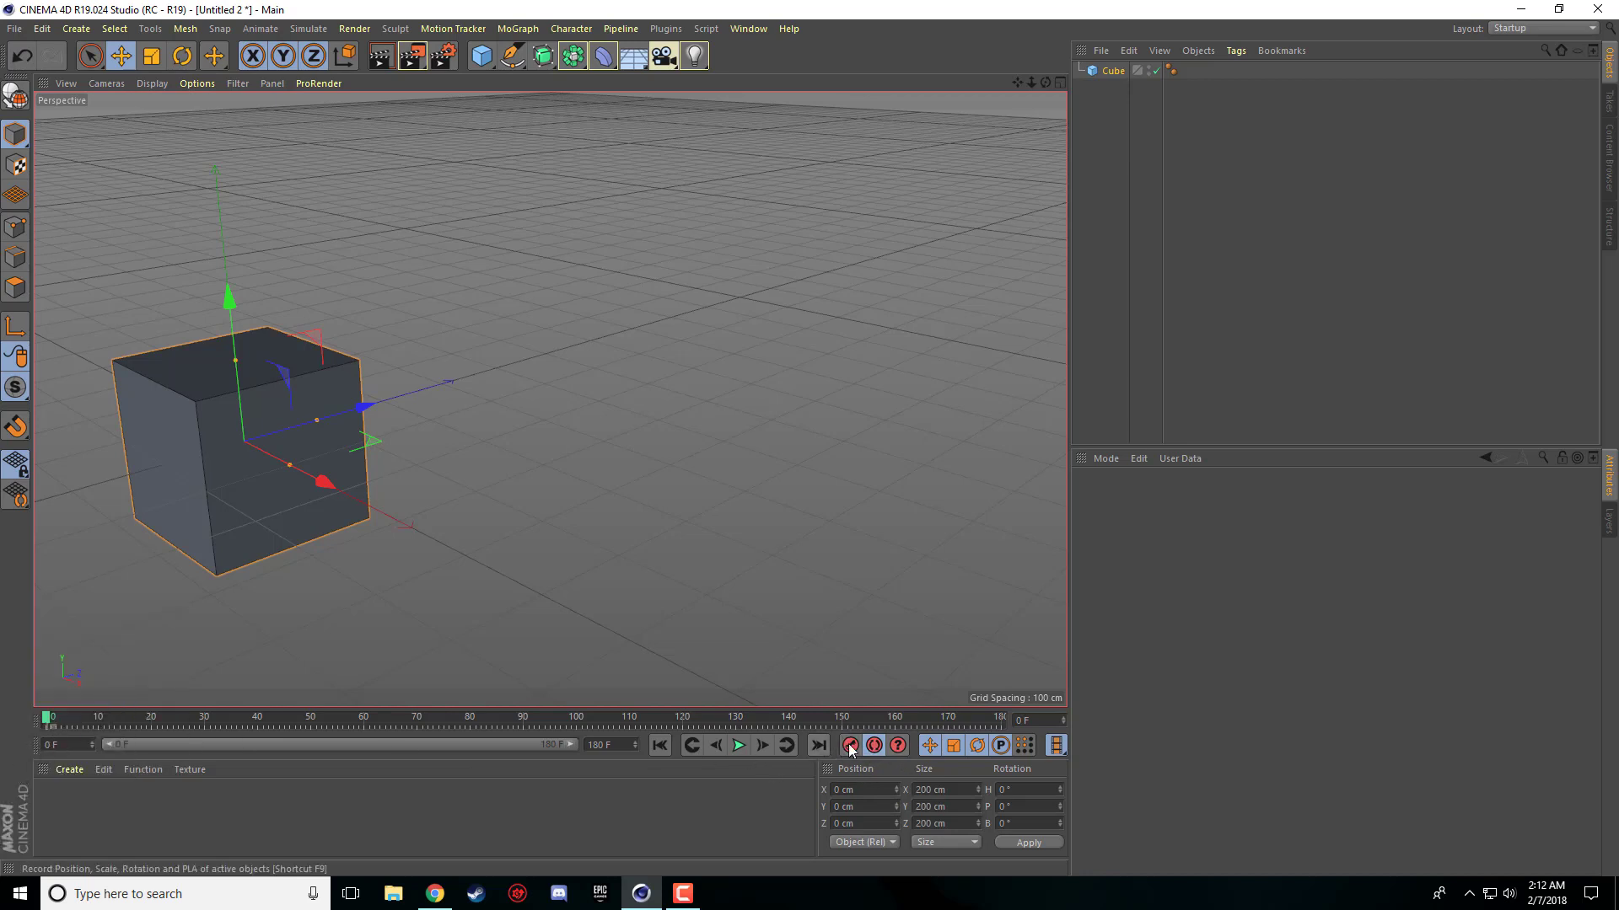
left_click(46, 725)
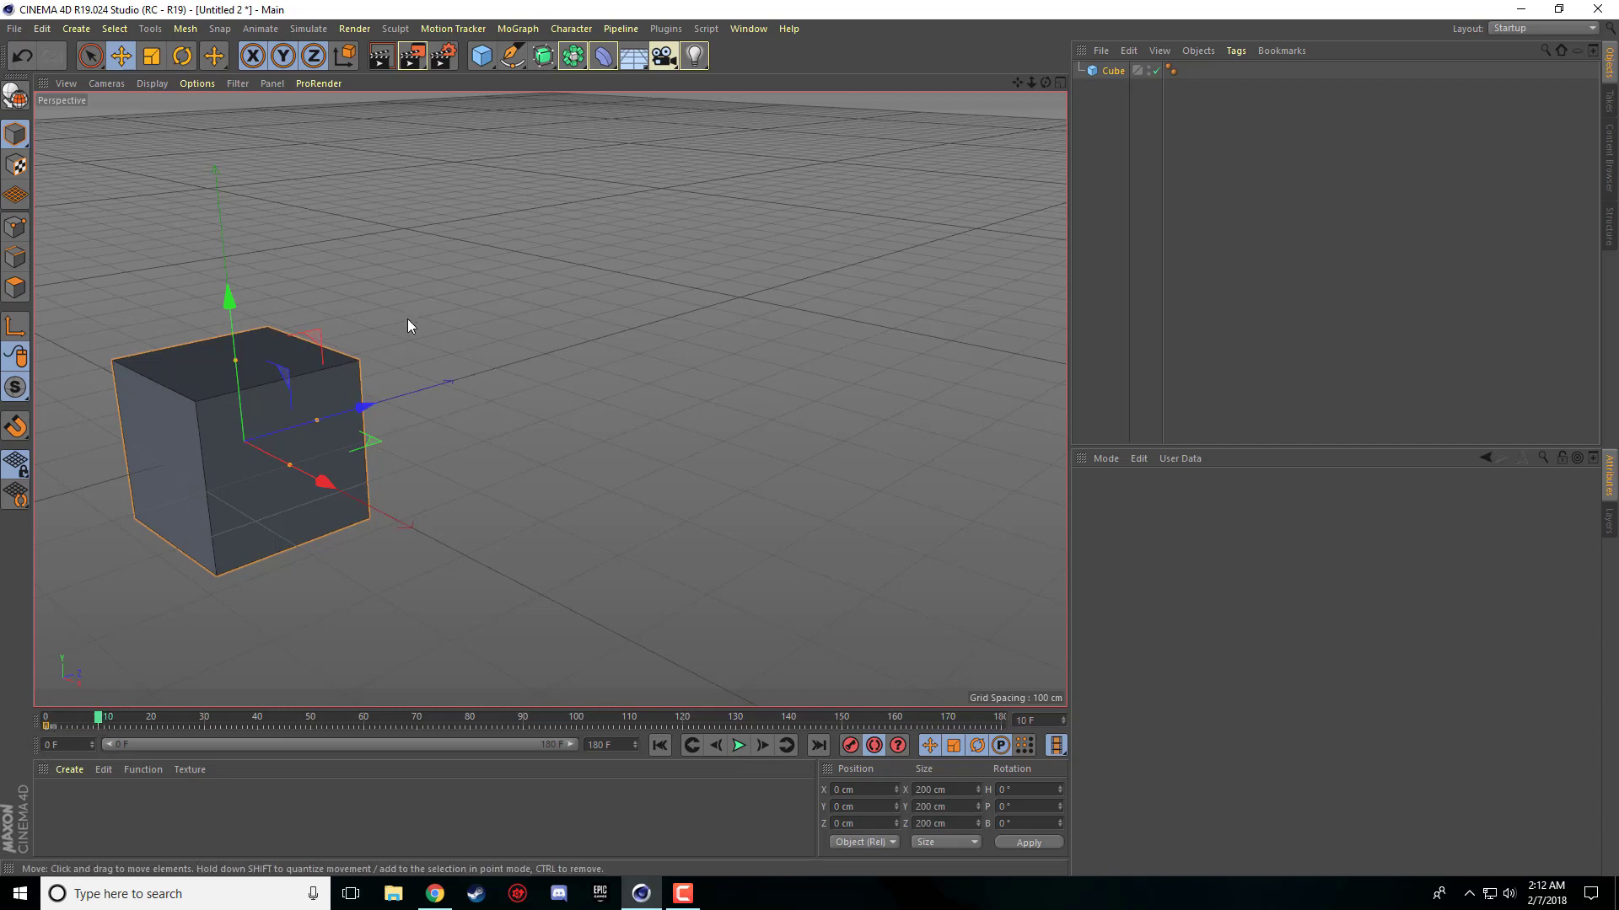
Step: Move the cube to about X -775 cm, Z 768 cm at frame 10, and to about X 66 cm at frame 50
left_click_drag(376, 419, 738, 270)
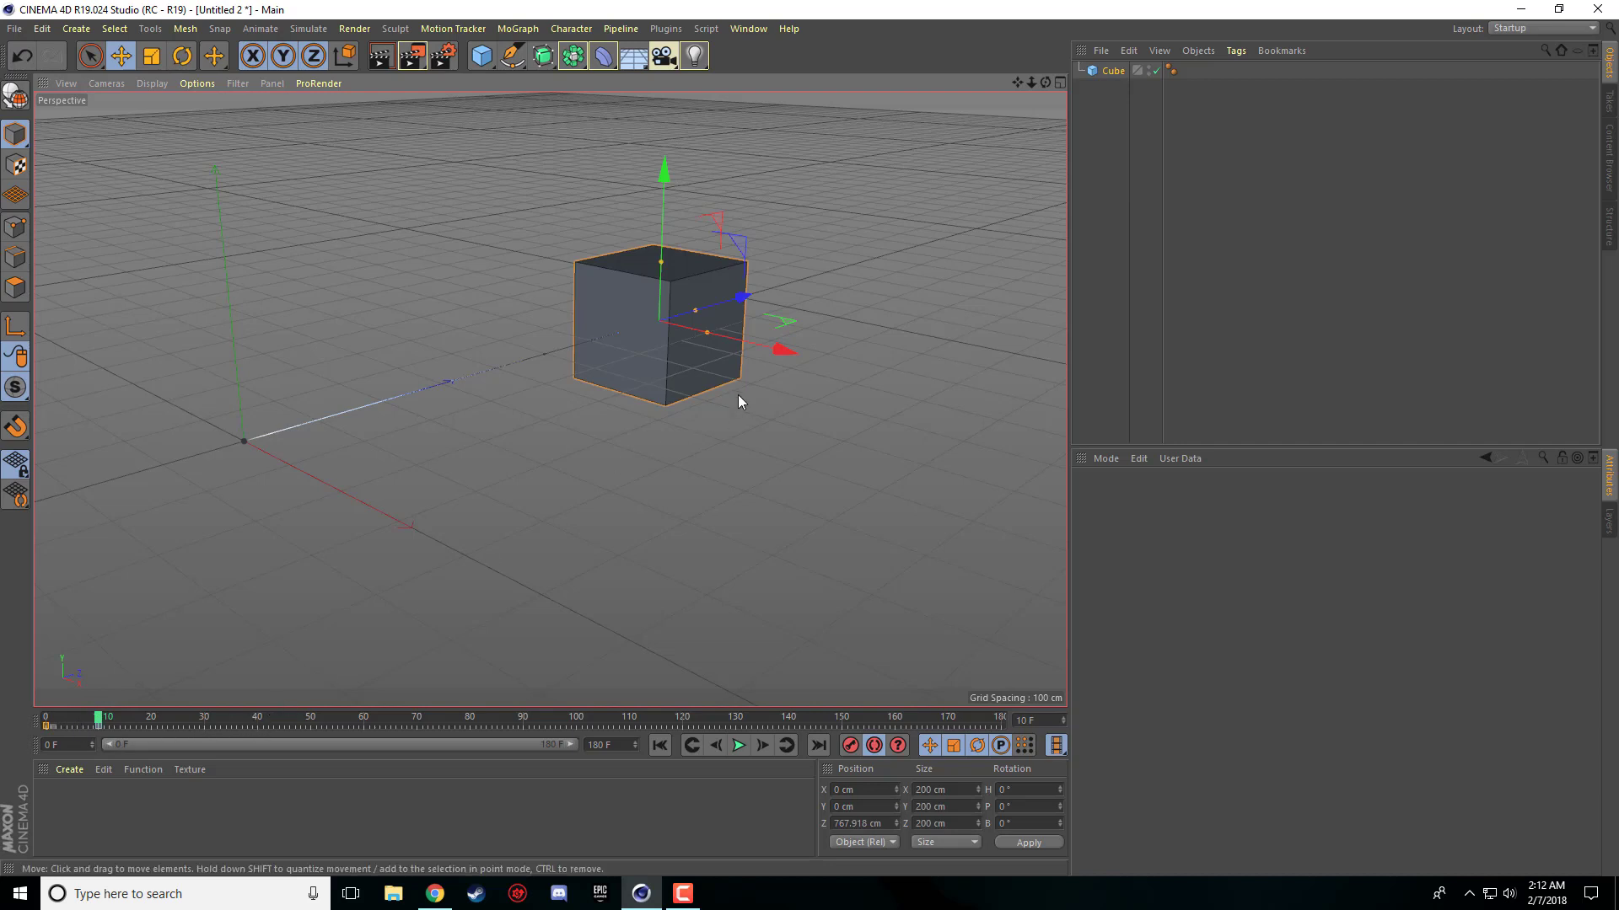
left_click_drag(776, 351, 487, 218)
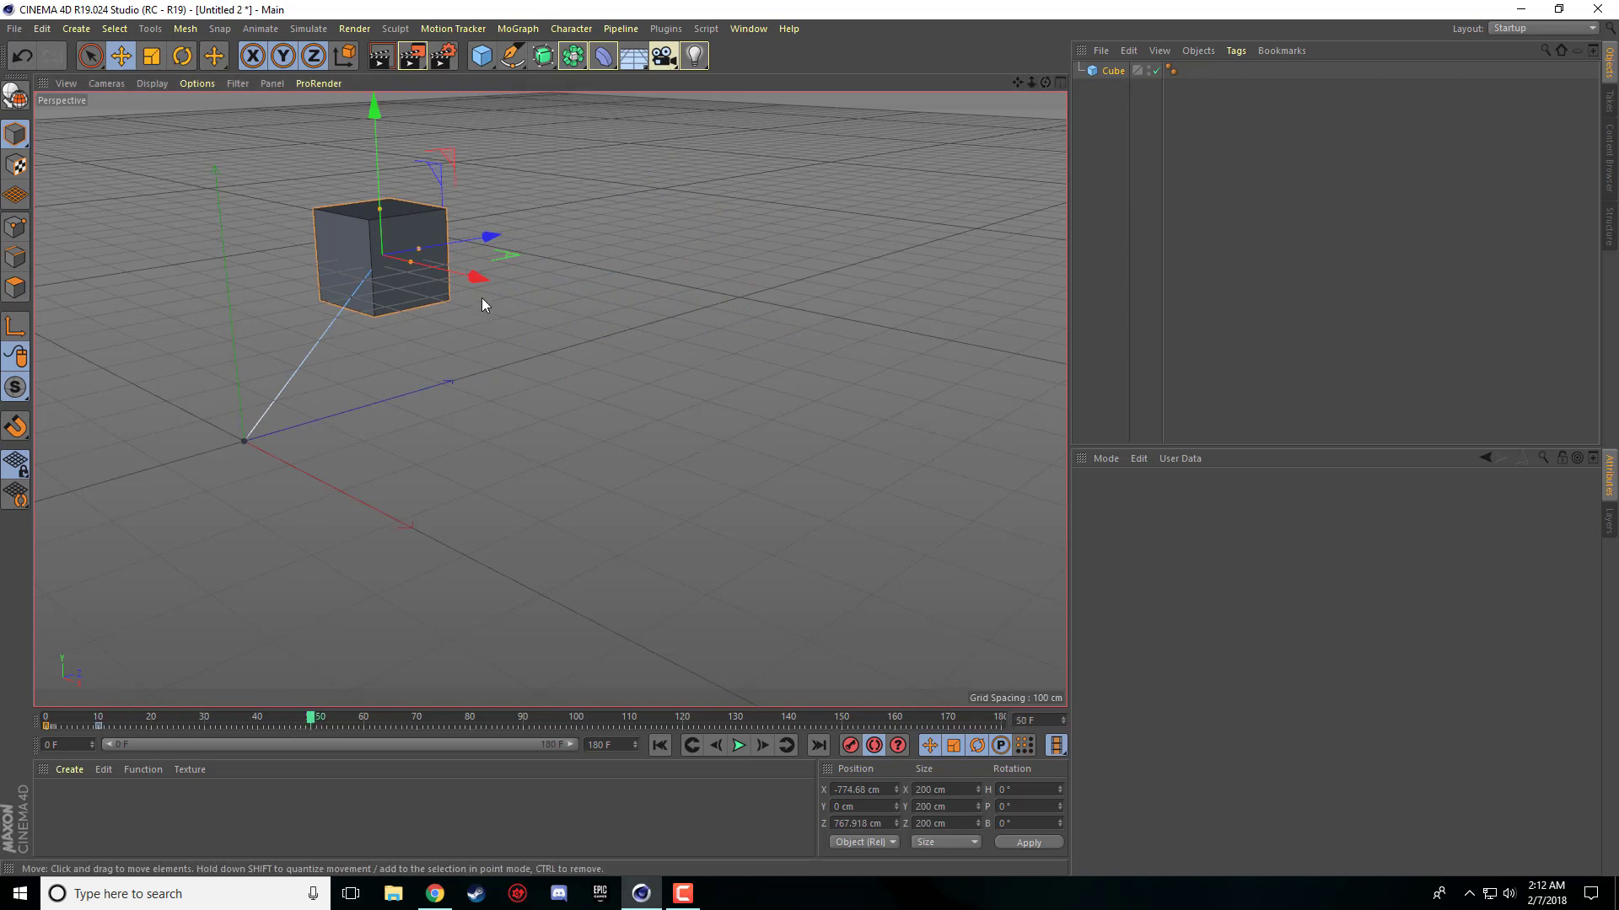
left_click_drag(479, 277, 764, 398)
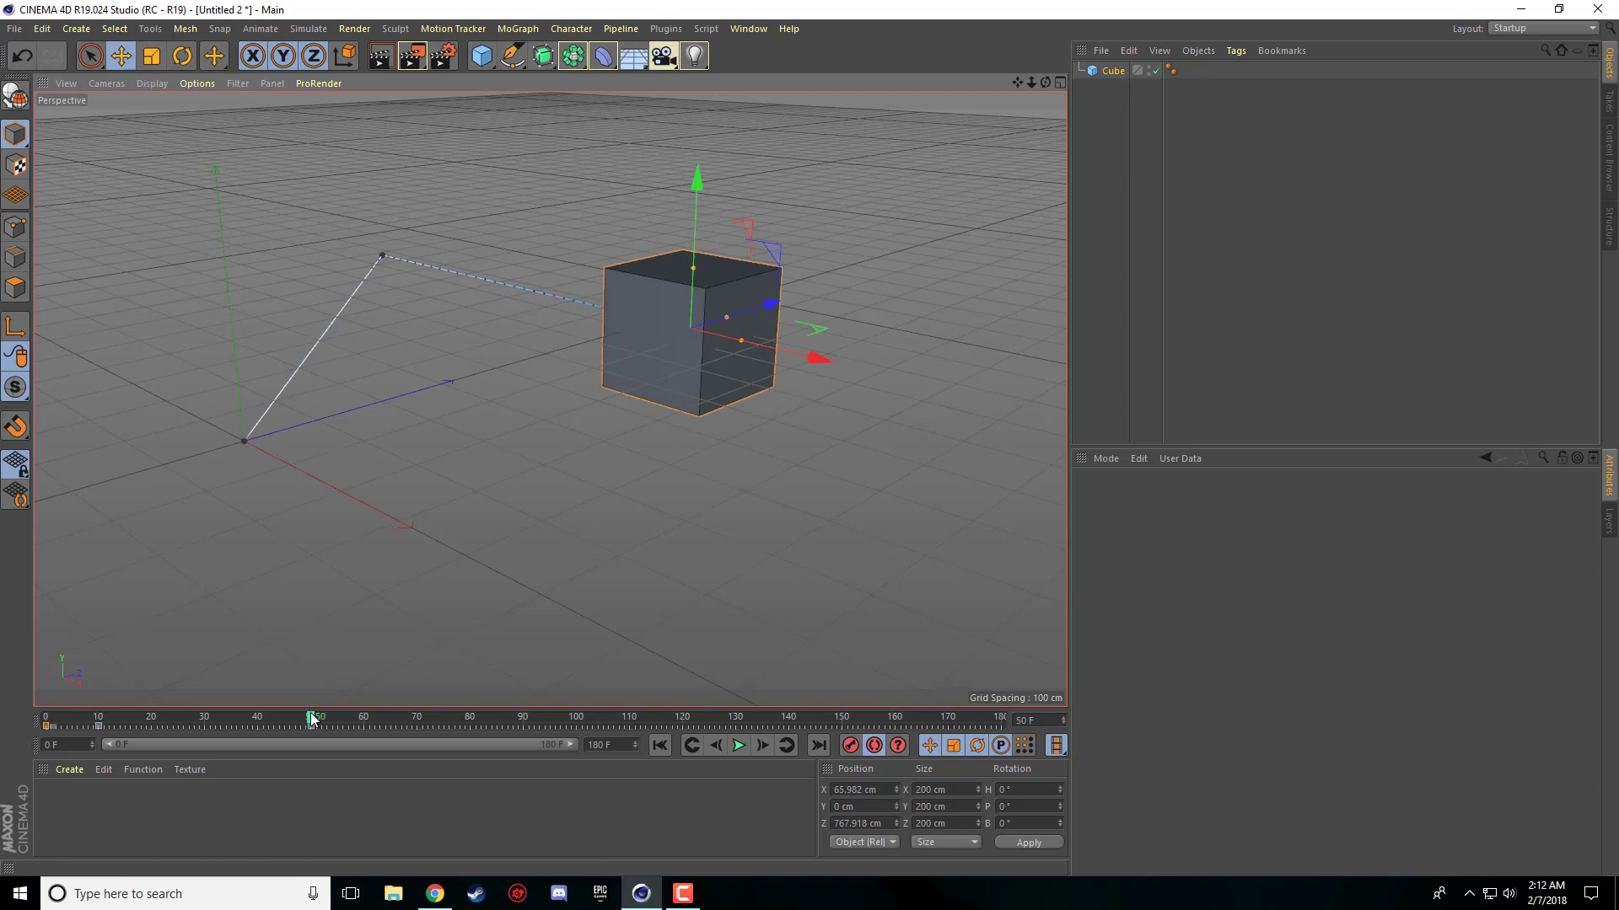
Step: Move the cube to about Z 1997 cm near frame 78, and to about Z 46 cm, Y 287 cm at frame 108
left_click_drag(310, 717, 460, 717)
left_click_drag(777, 302, 1060, 225)
left_click_drag(464, 722, 621, 718)
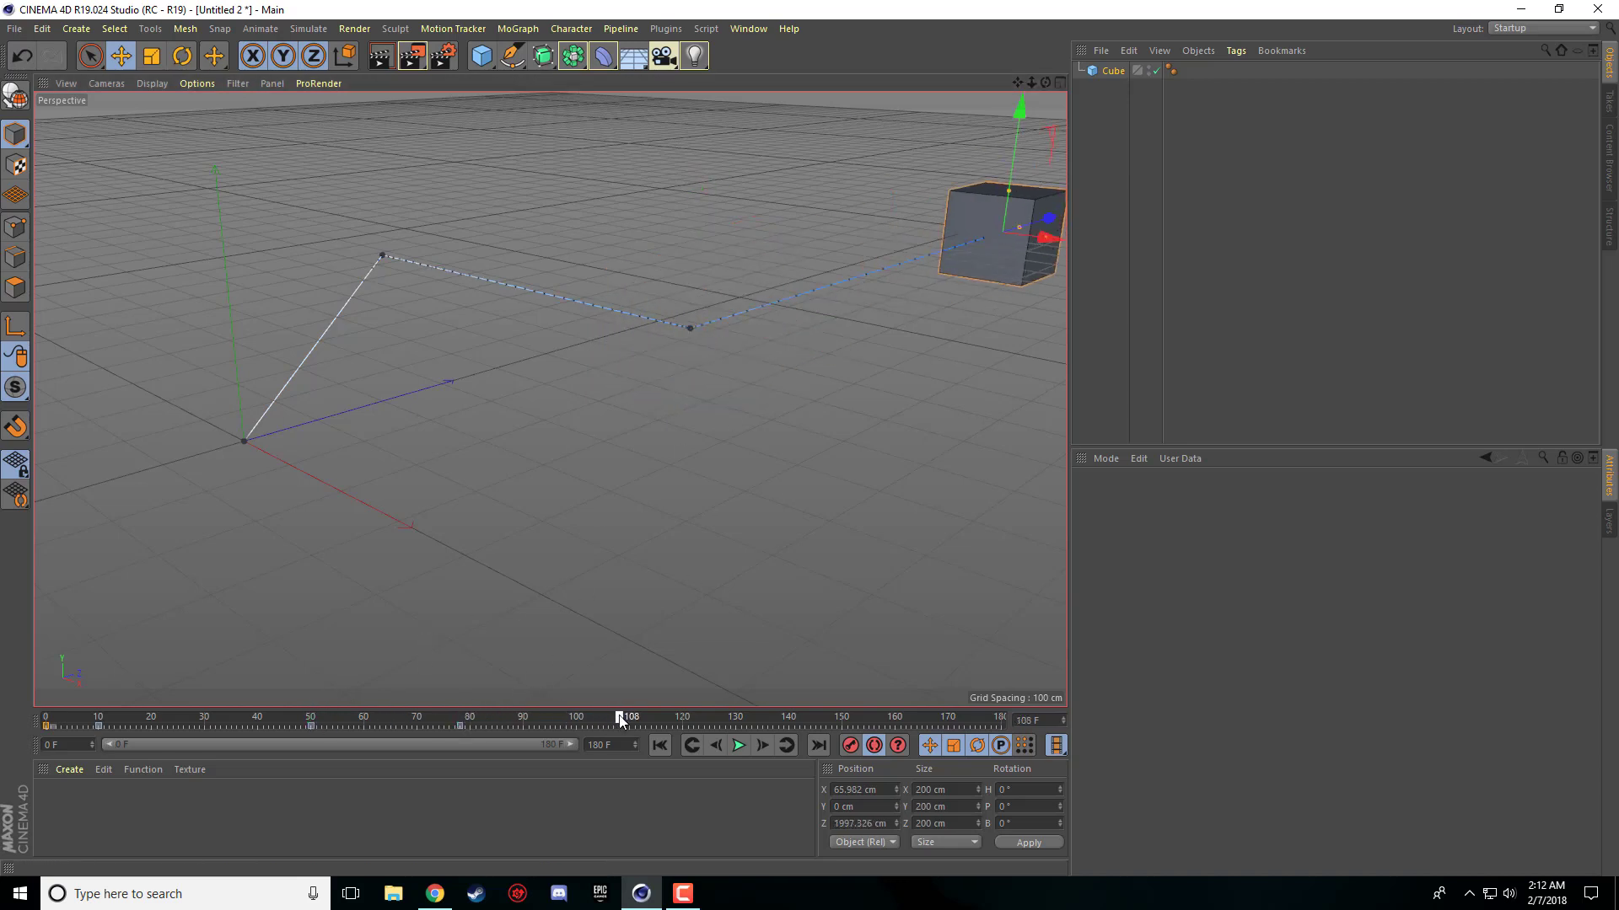
left_click_drag(1059, 220, 472, 601)
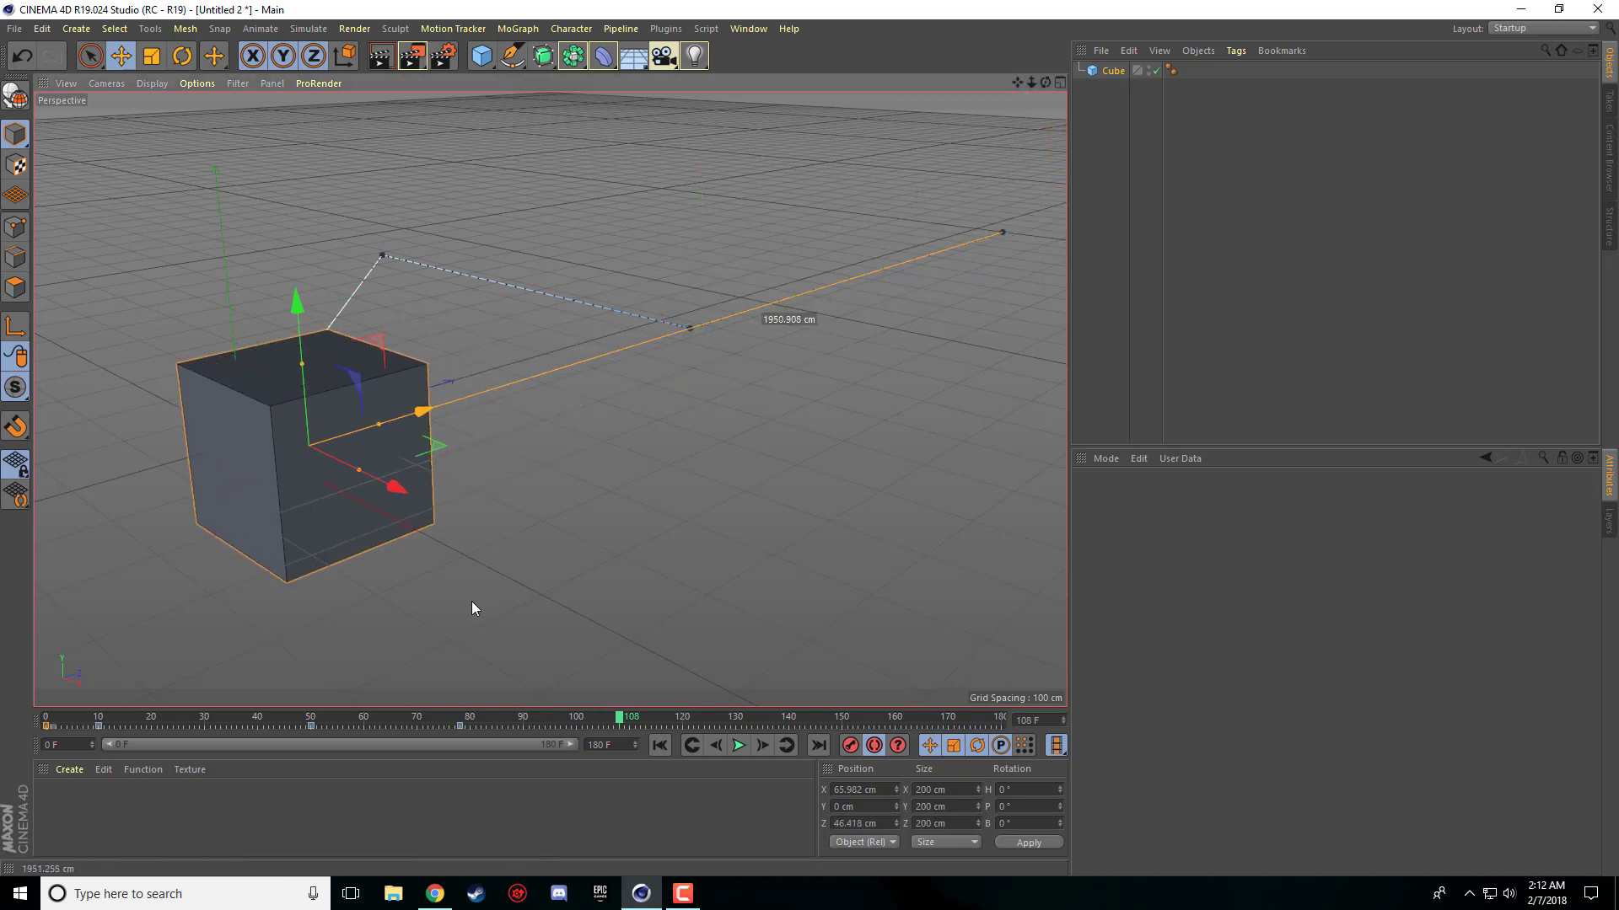
left_click_drag(298, 309, 284, 17)
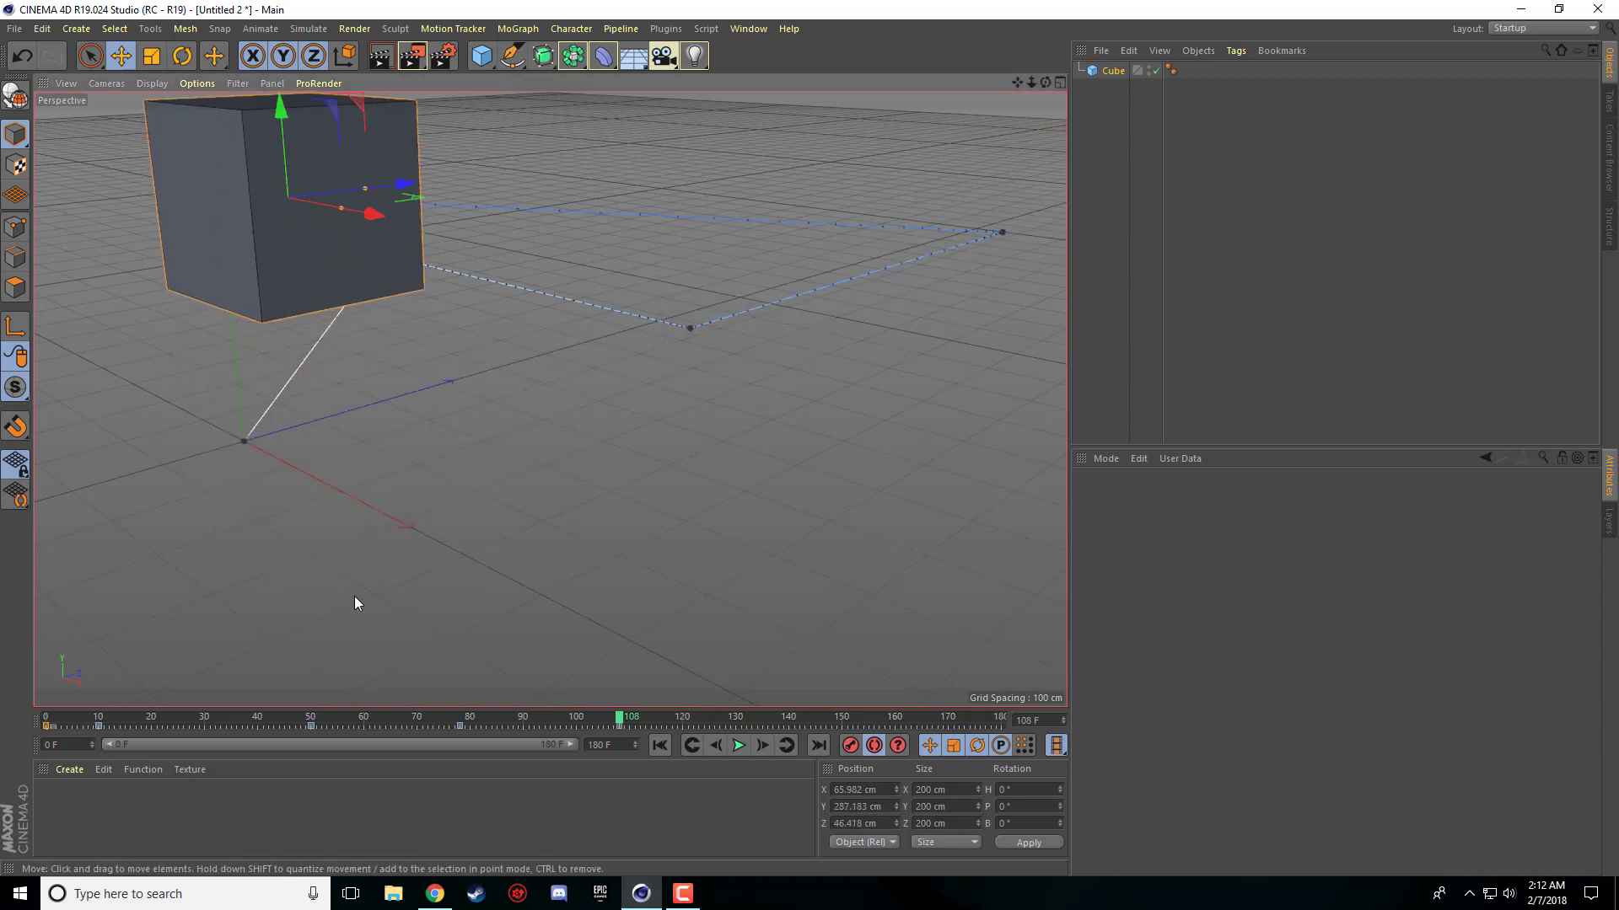
Step: Play the autokeyed cube animation from the start past its last keyframe, stop it and return to frame 0
left_click(659, 745)
left_click(738, 745)
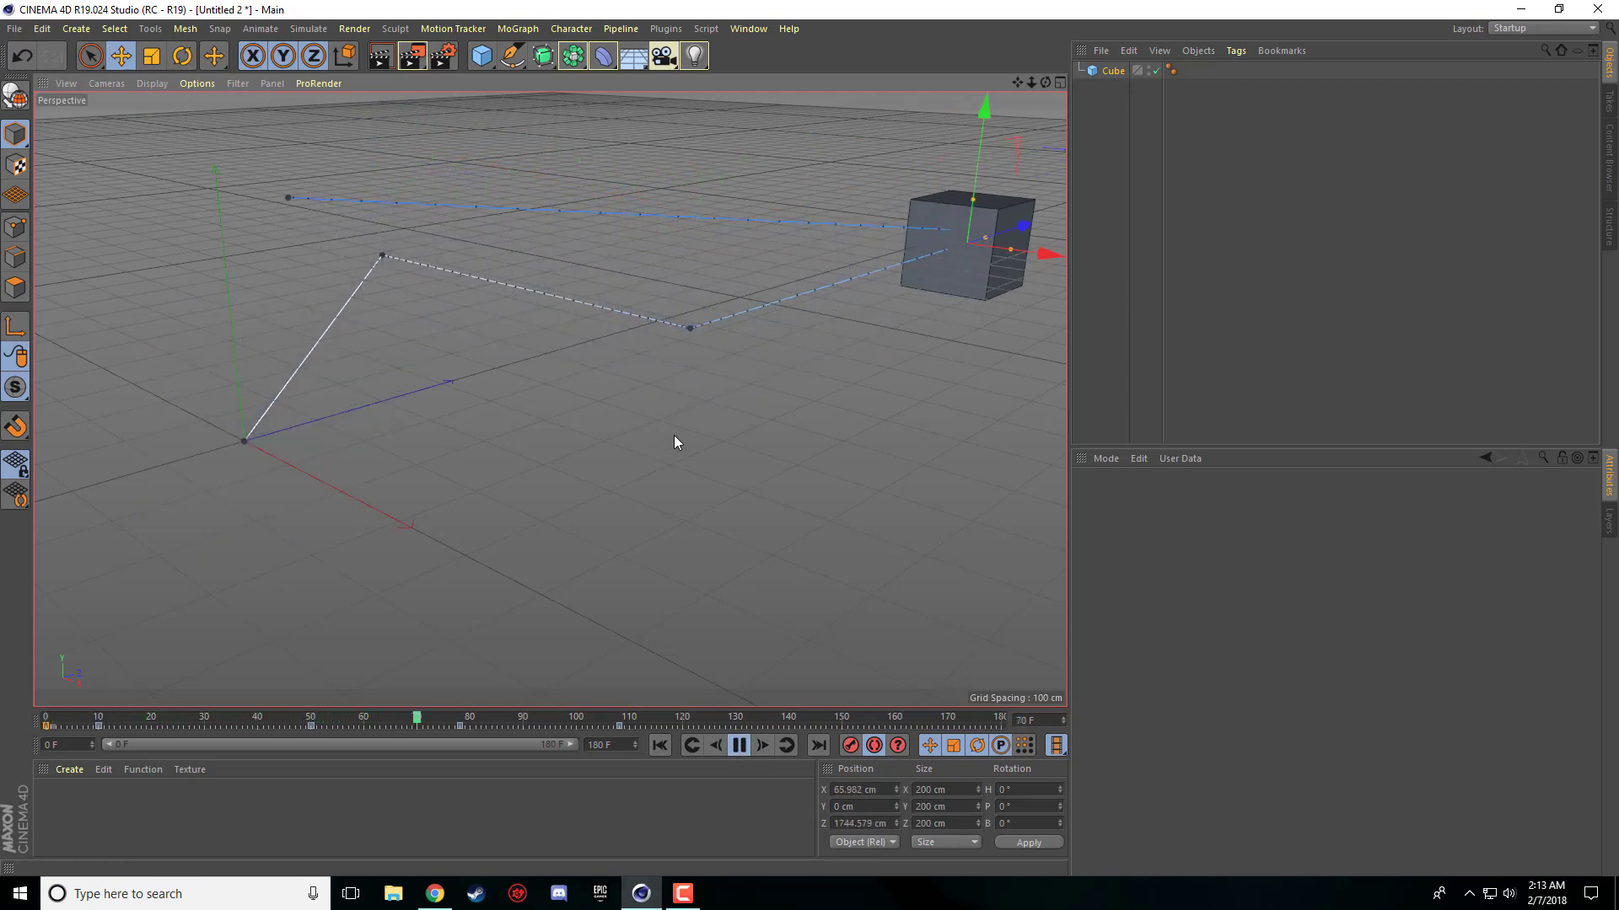
left_click(738, 750)
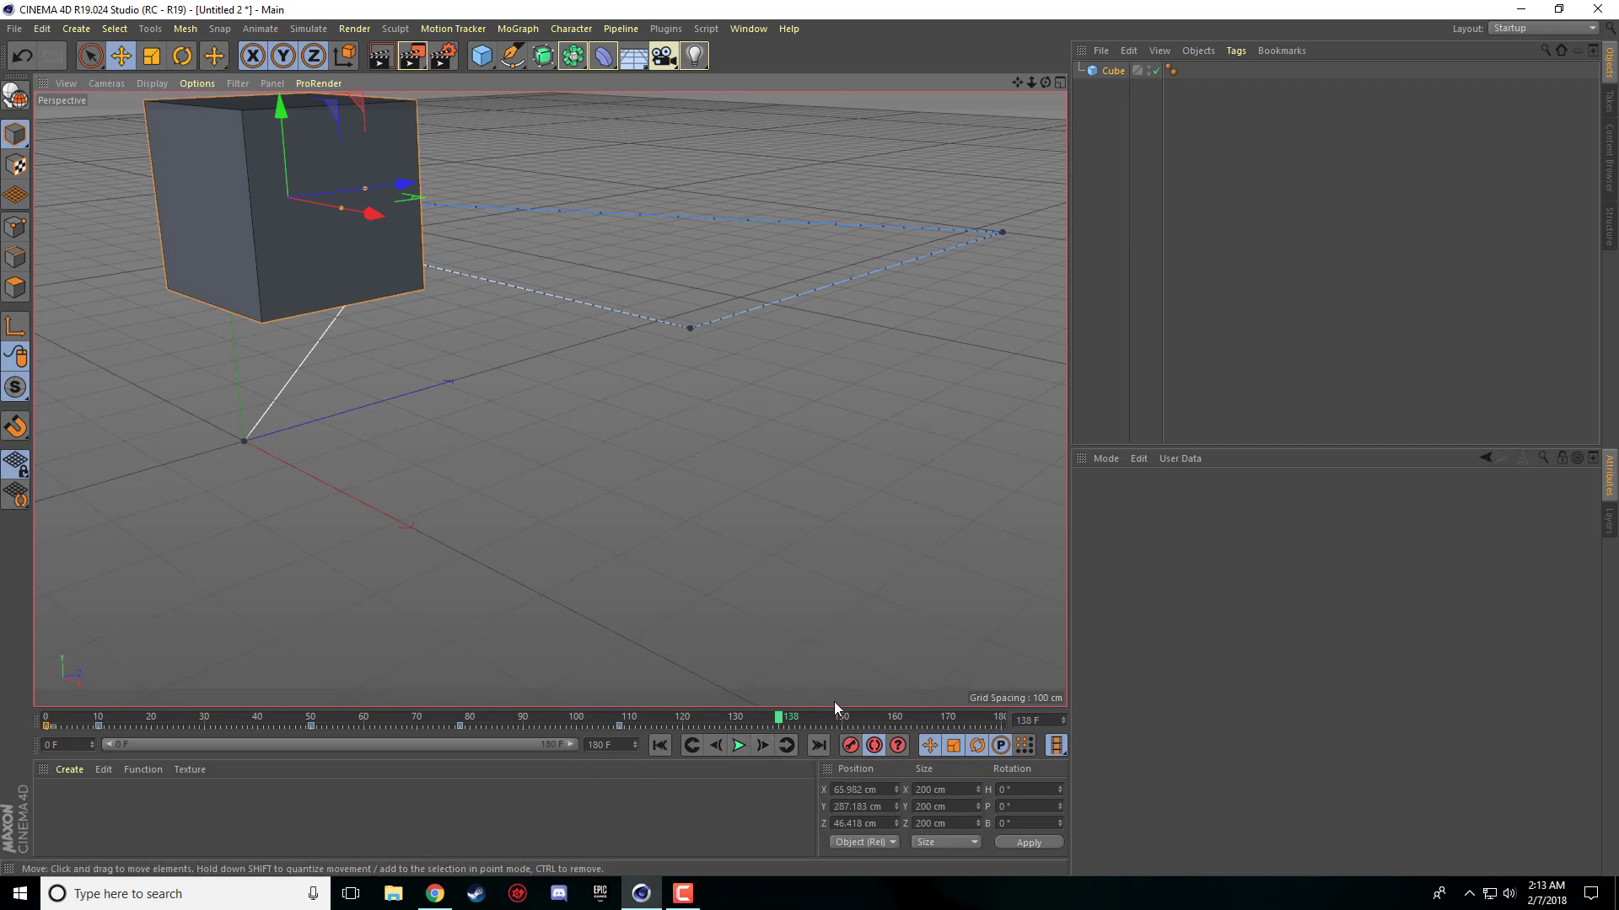
left_click(662, 746)
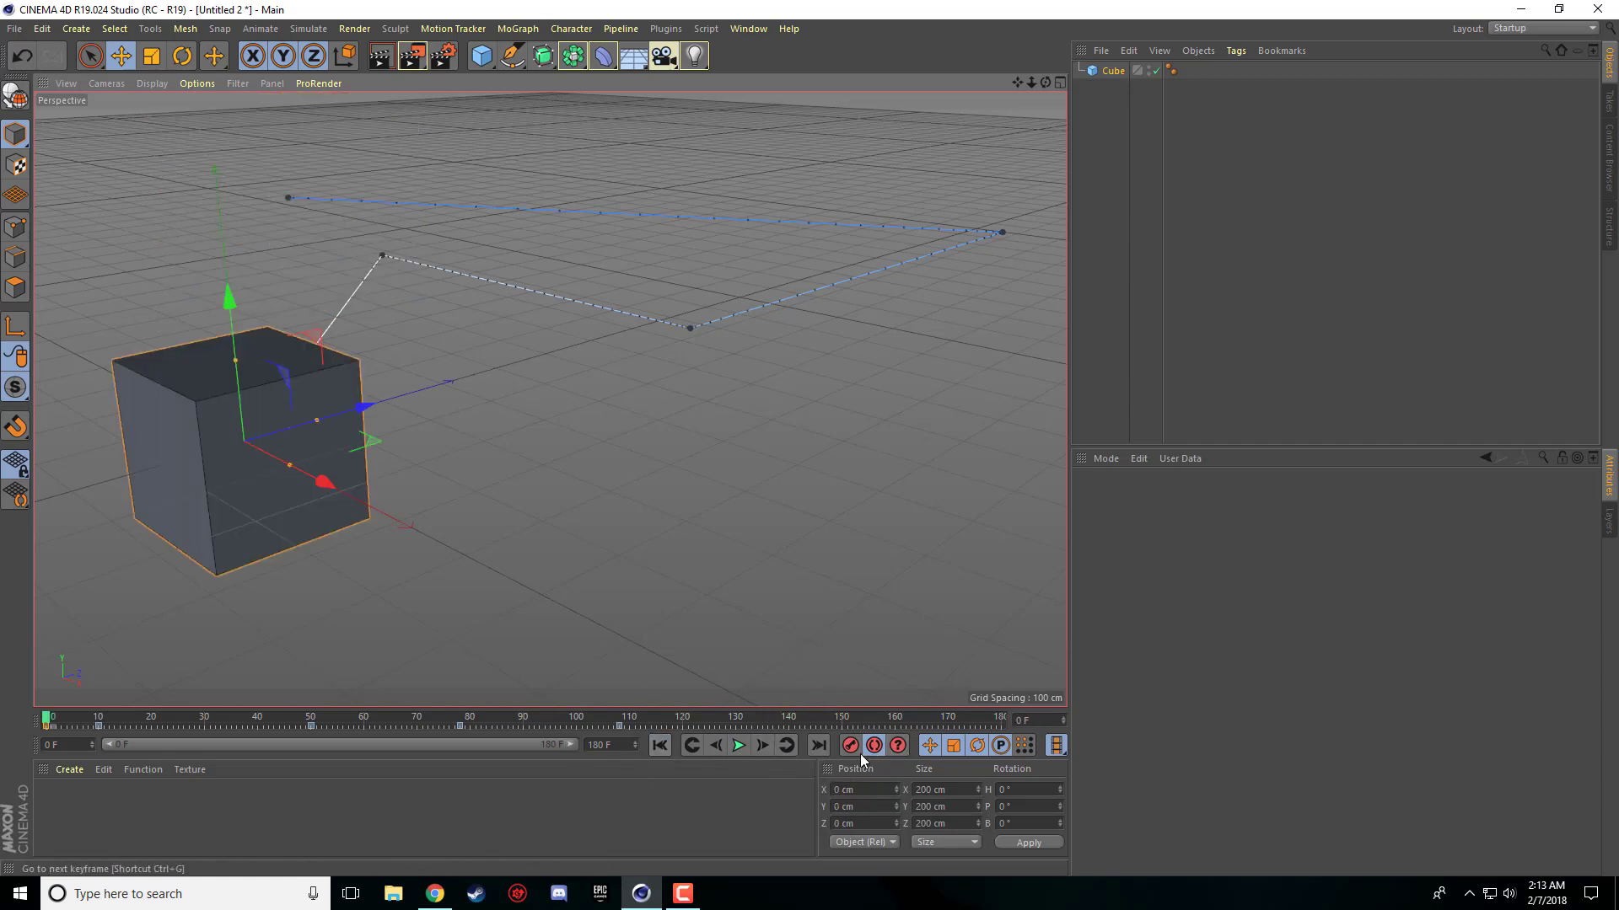
Step: Delete the cube's position keyframes at frames 108, 78, 50 and 10
left_click(619, 726)
left_click(477, 732)
left_click(459, 726)
key("Delete")
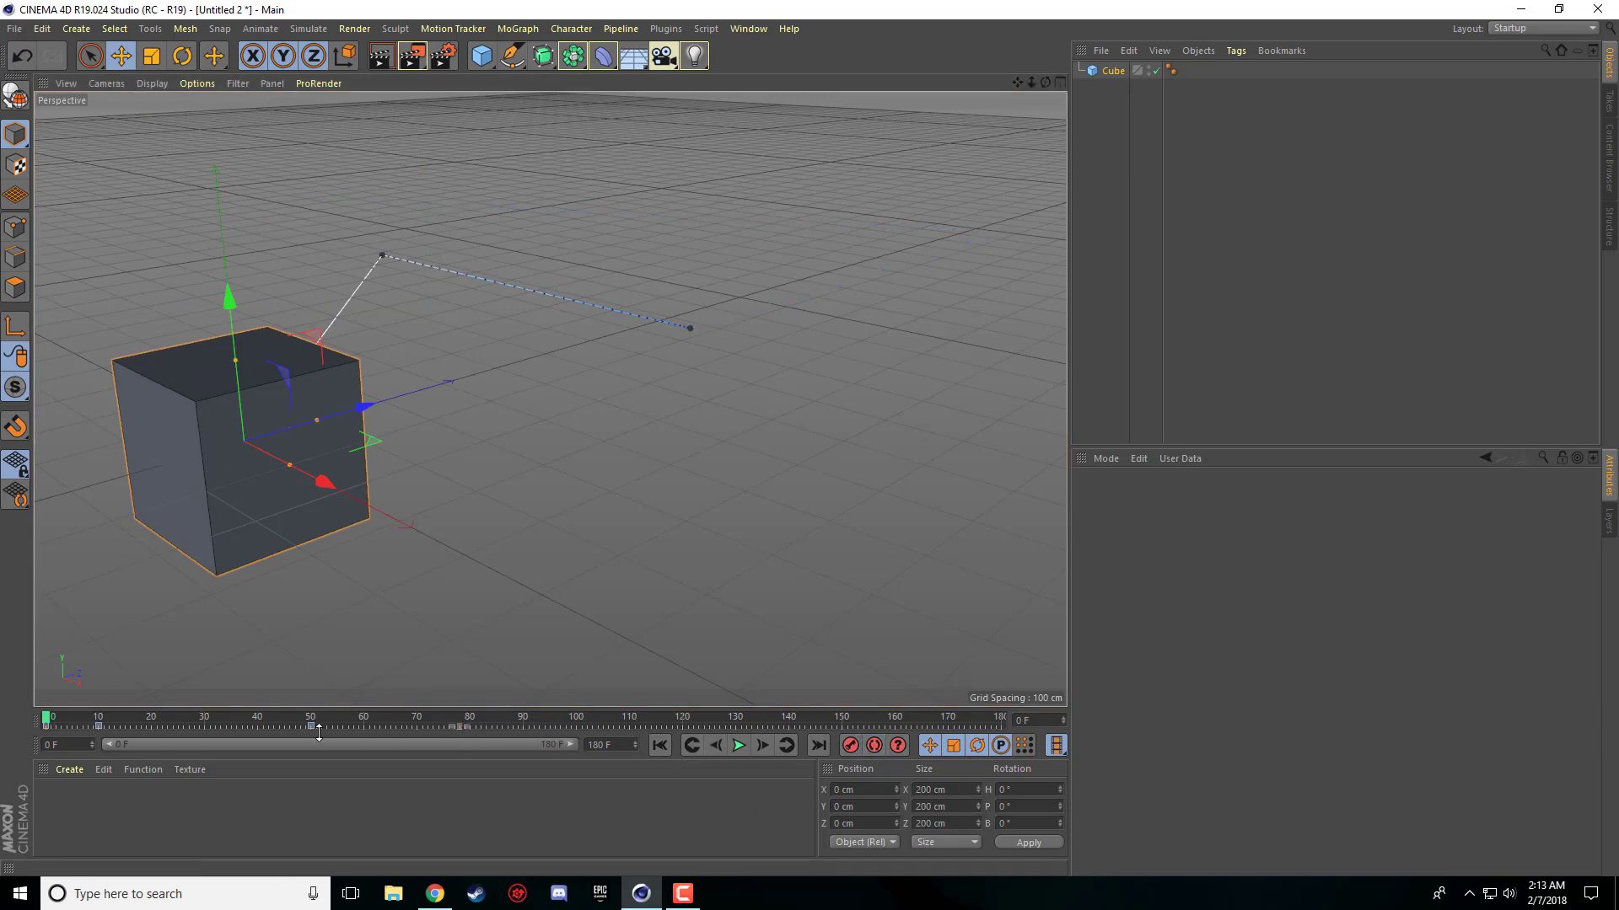
left_click(312, 727)
key("Delete")
left_click(99, 727)
left_click(51, 727)
Step: At frame 90, set the cube's X, Y and Z sizes to 50 cm and record keyframes for them
left_click(215, 490)
left_click_drag(1017, 82, 1311, 27)
scroll(800, 306, "up", 3)
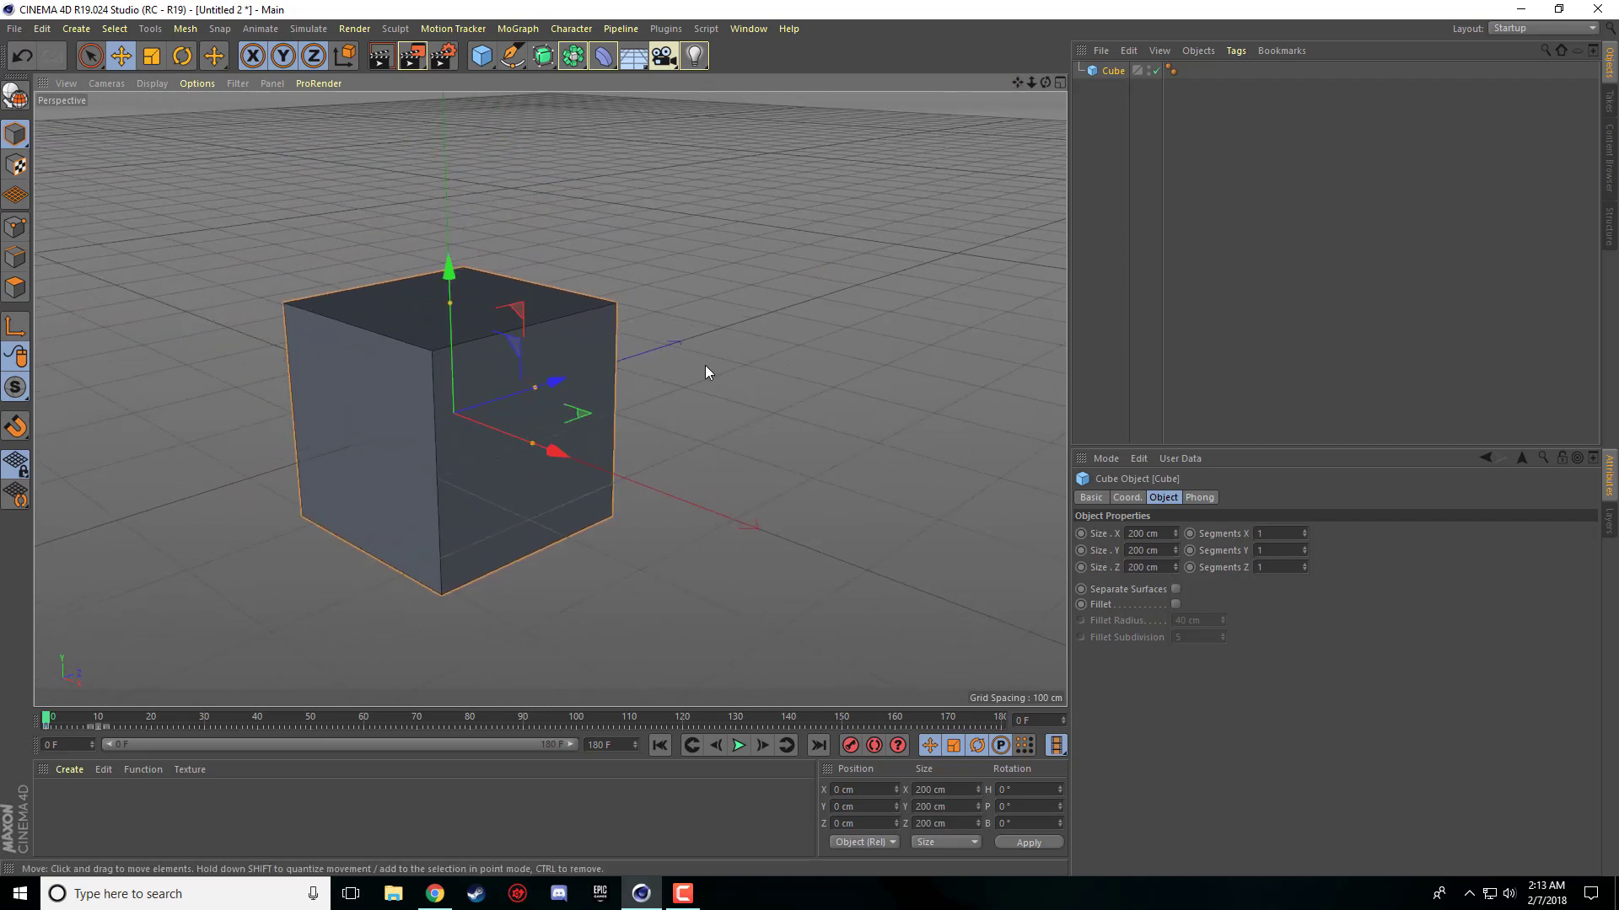
left_click_drag(1017, 83, 1096, 58)
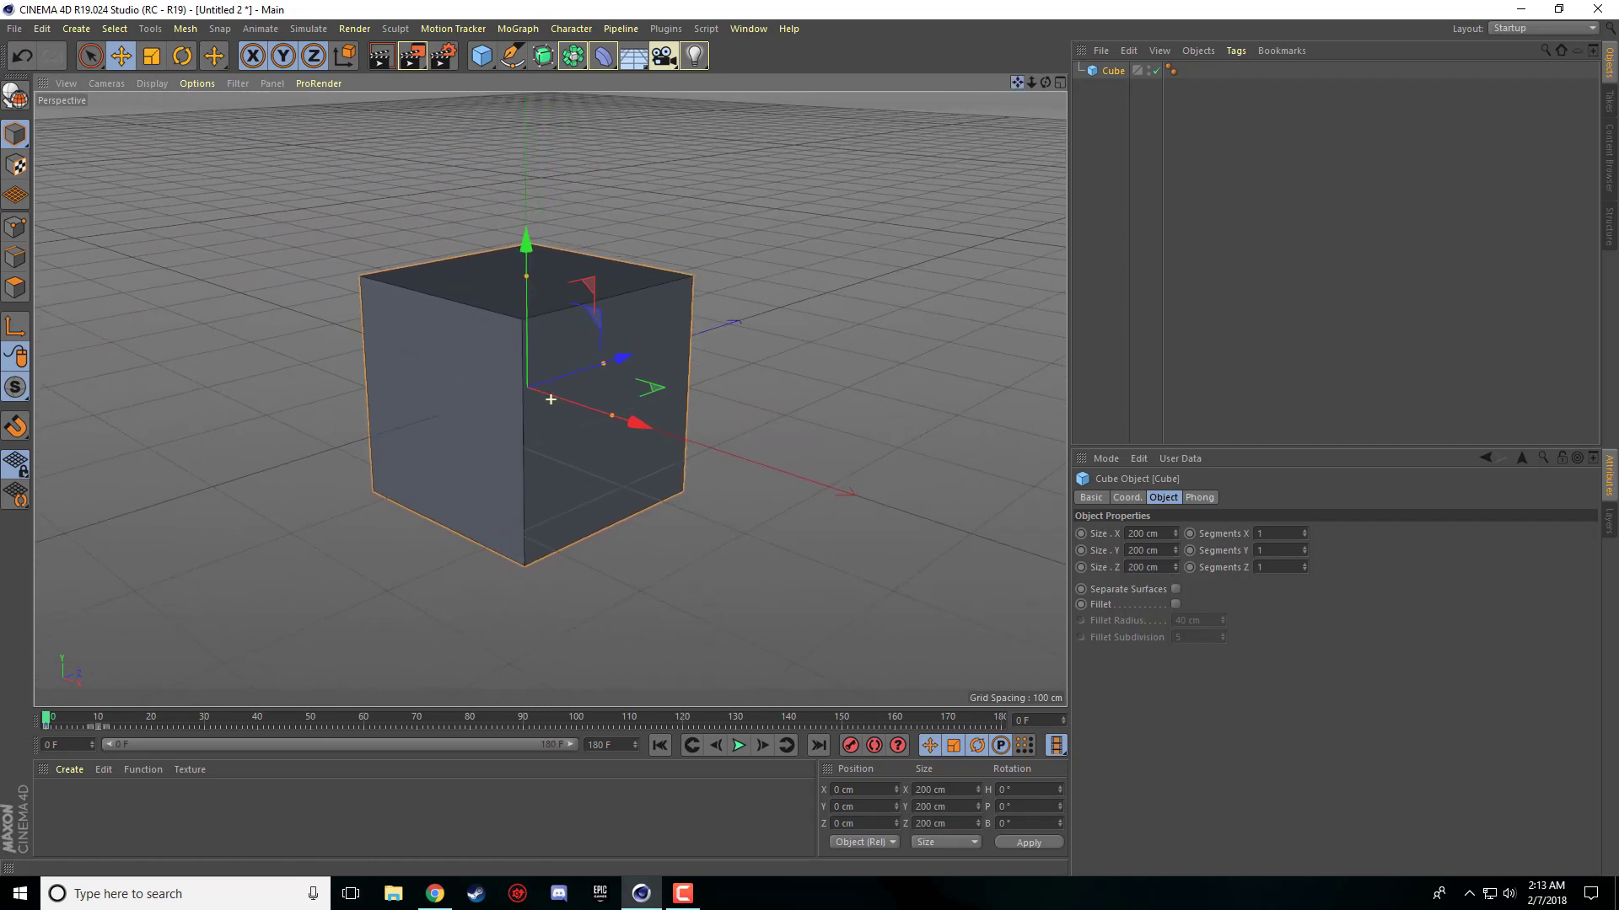
left_click(46, 718)
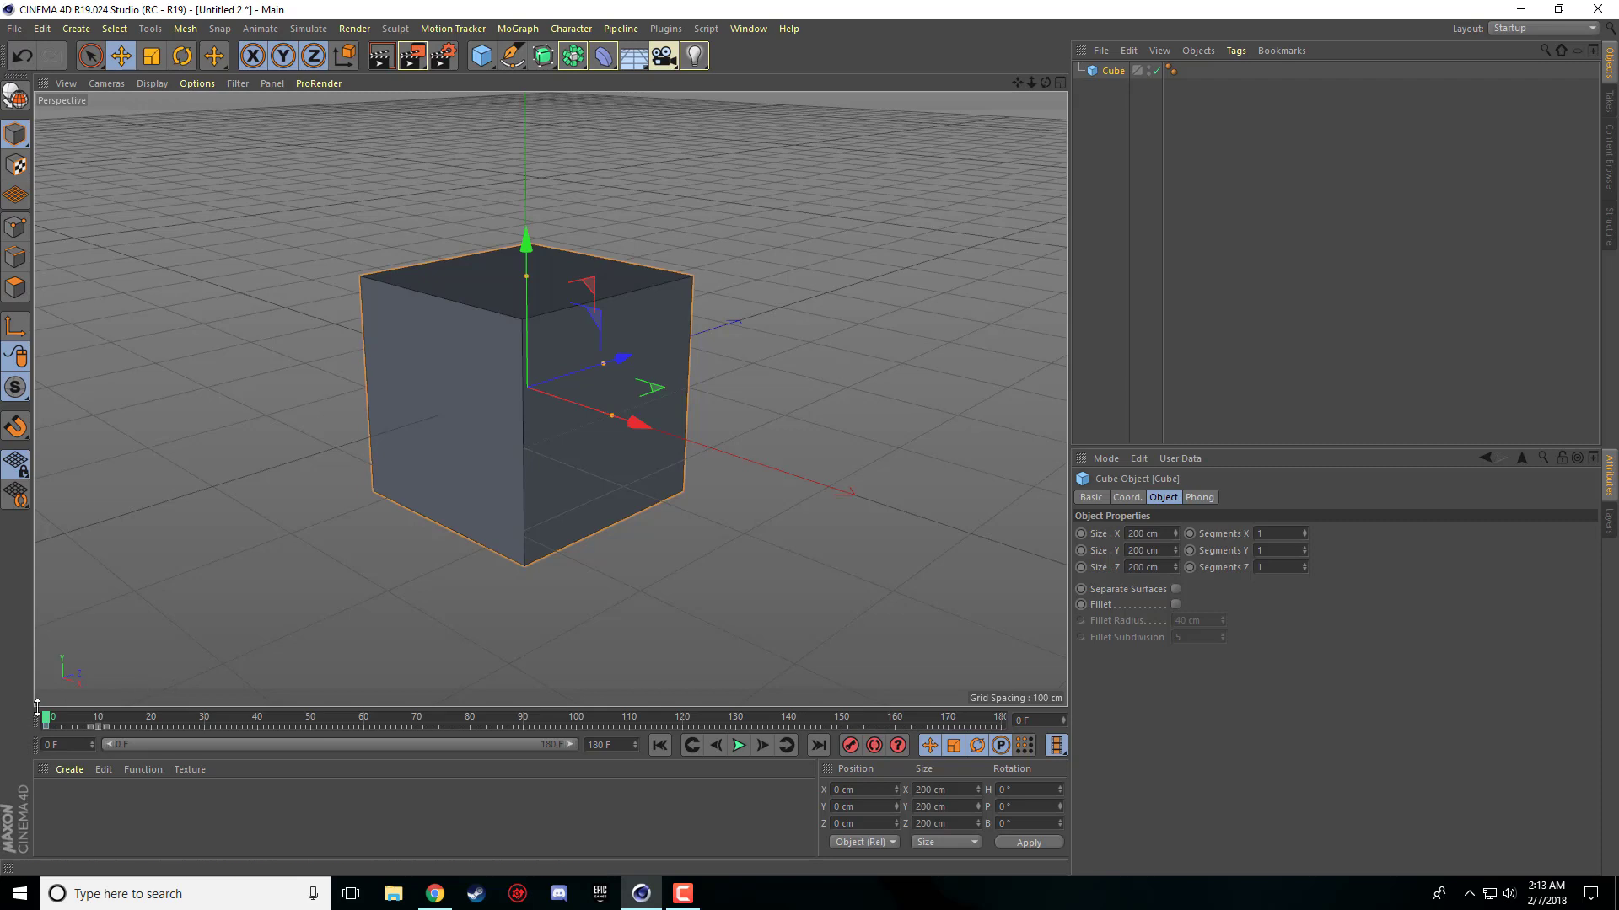
left_click_drag(45, 717, 403, 728)
left_click(1081, 533, "ctrl")
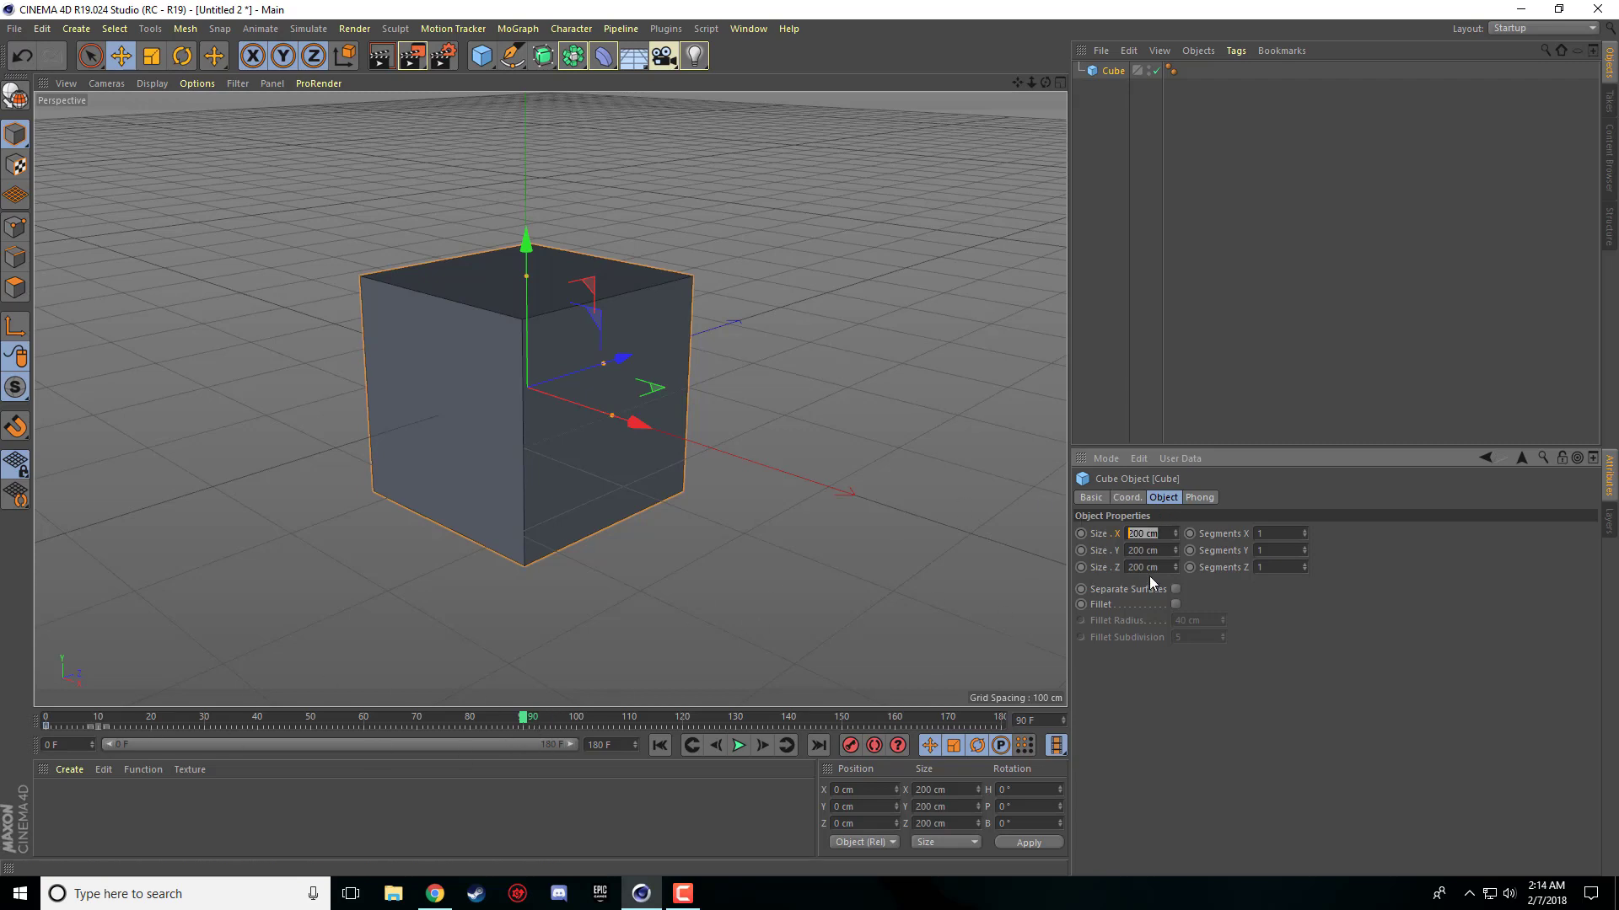
type("50")
key("Tab")
type("50")
key("Tab")
type("50")
key("Return")
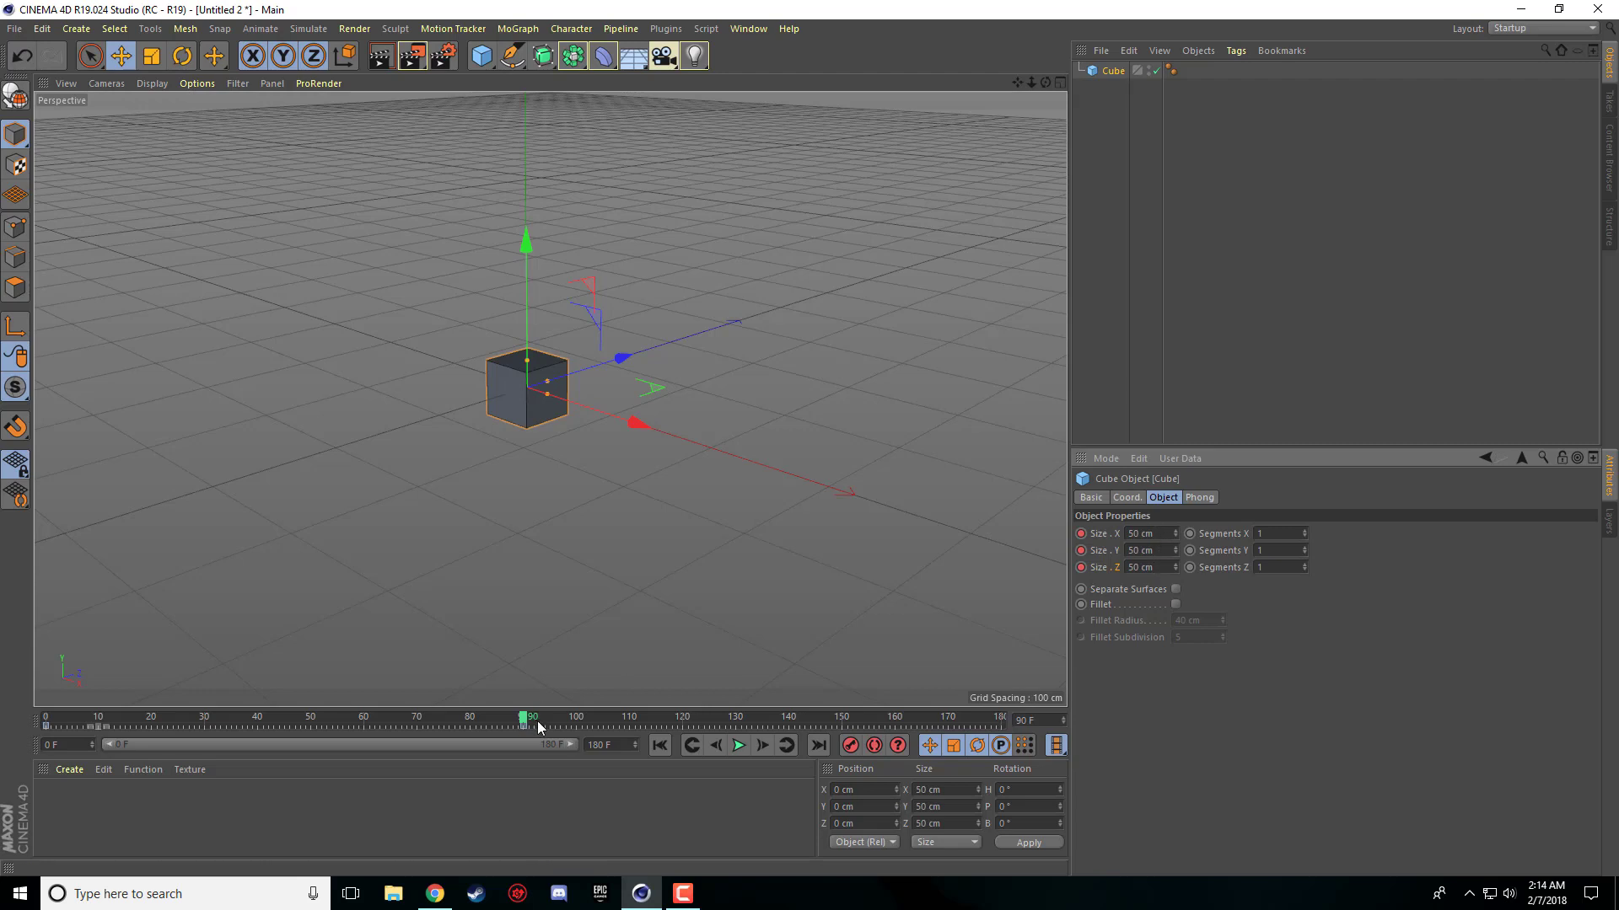
Step: At frame 0, set the cube's X, Y and Z sizes to 200 cm and record keyframes for all three
left_click(512, 722)
left_click_drag(511, 721, 2, 757)
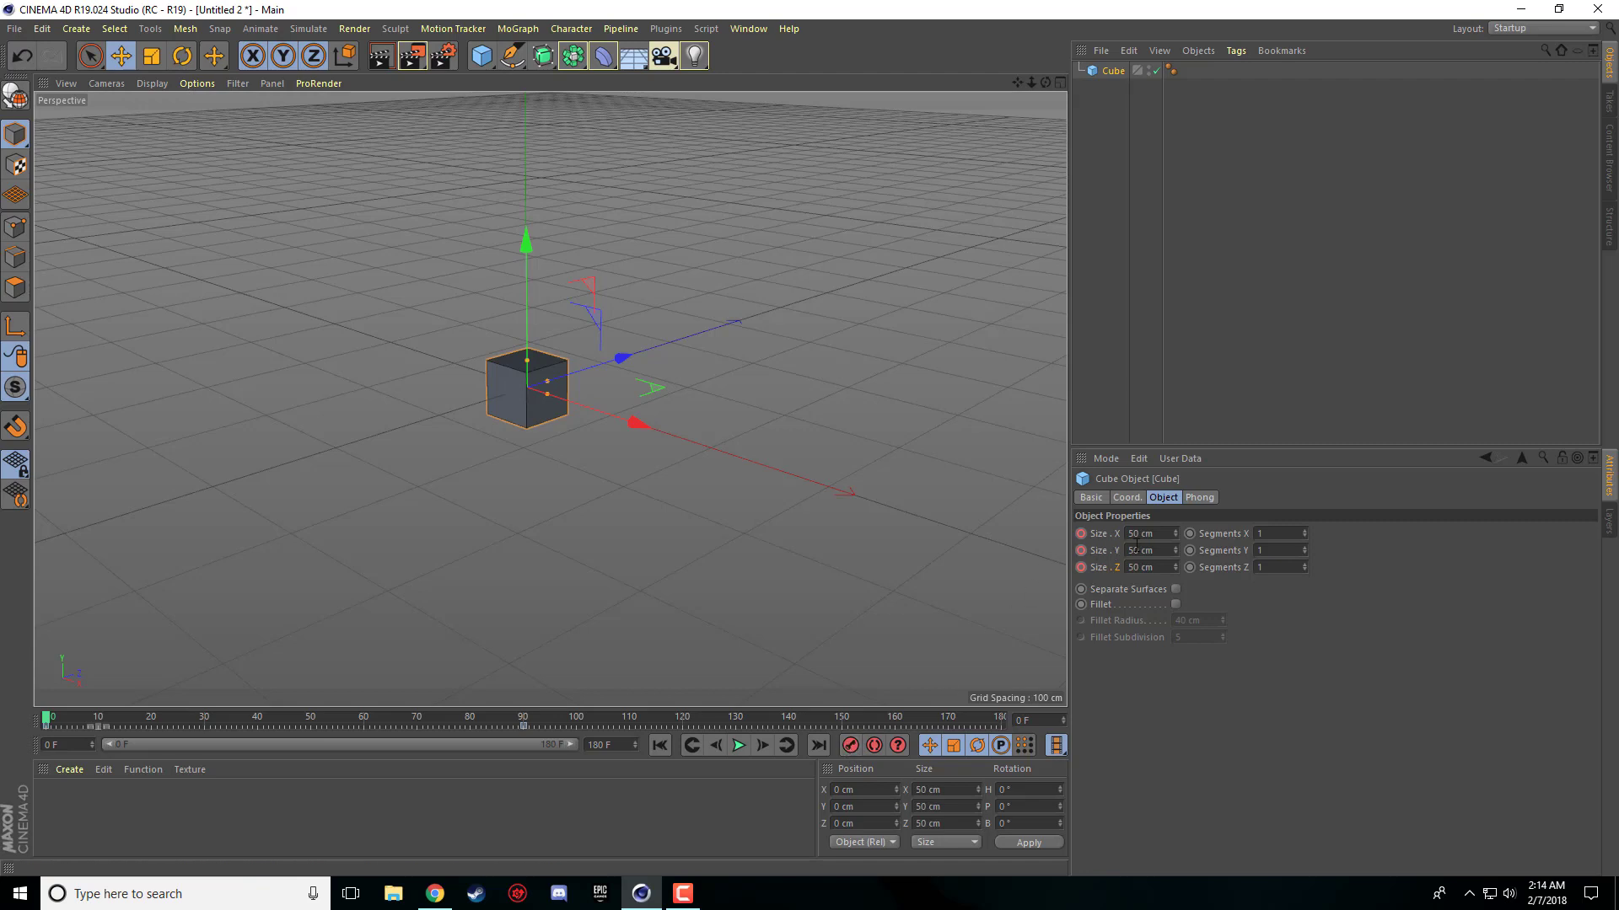
left_click(1162, 538)
type("202")
key("Return")
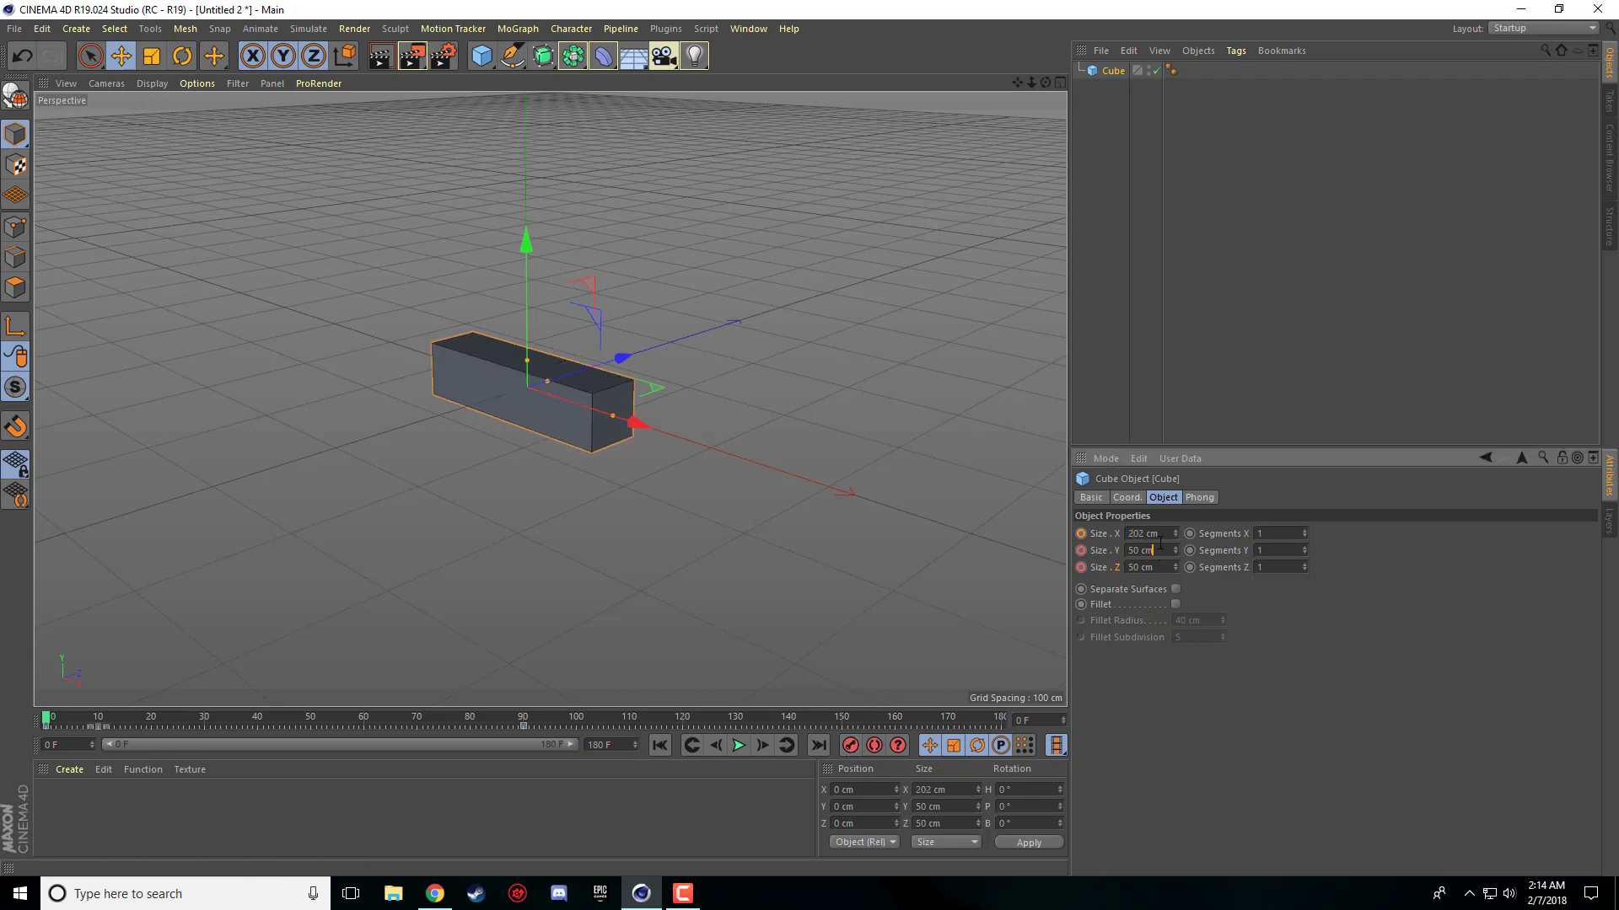
type("200")
key("Tab")
type("200")
key("Tab")
type("200")
key("Return")
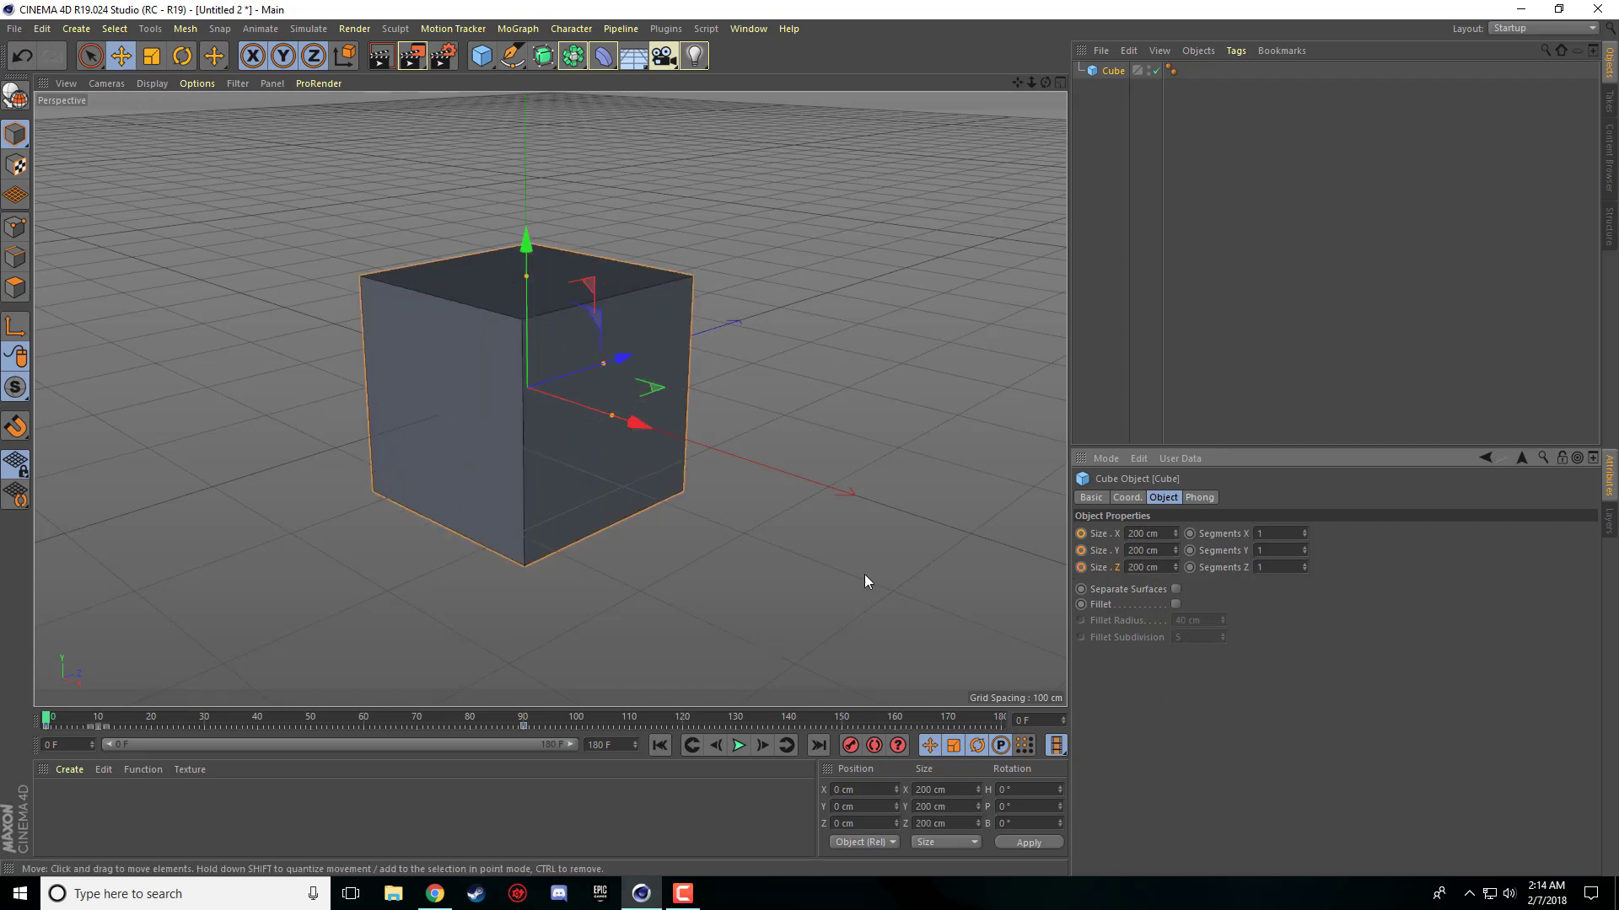
left_click(1081, 534)
left_click(1080, 567)
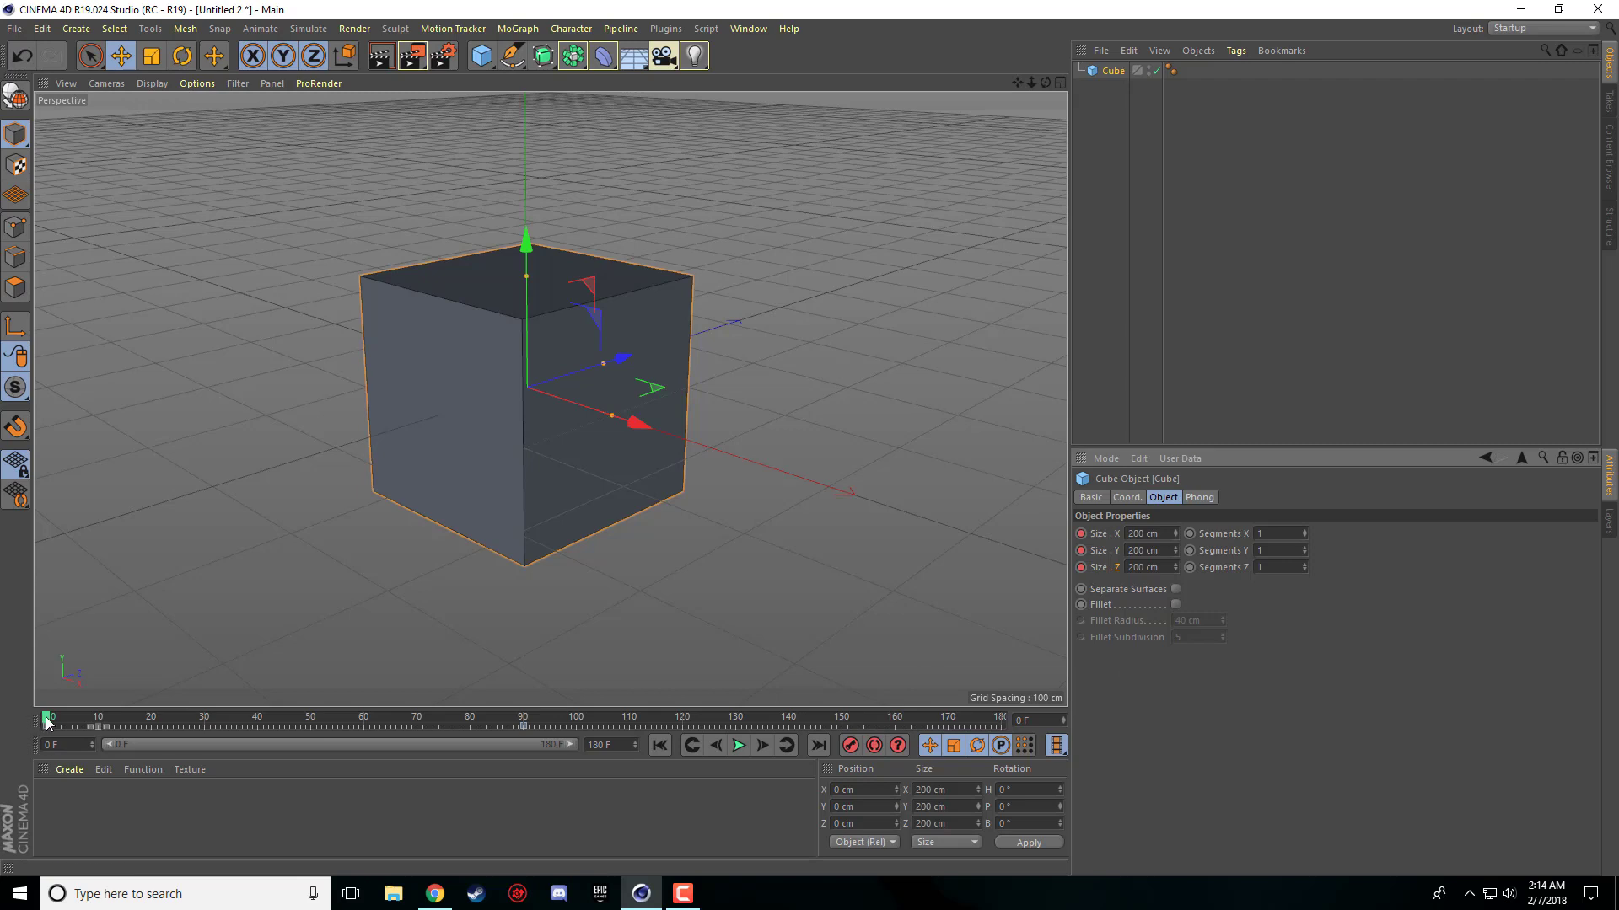
Step: At frame 120, set the cube's Y size to 467 cm and record a keyframe for it
left_click_drag(49, 721, 683, 737)
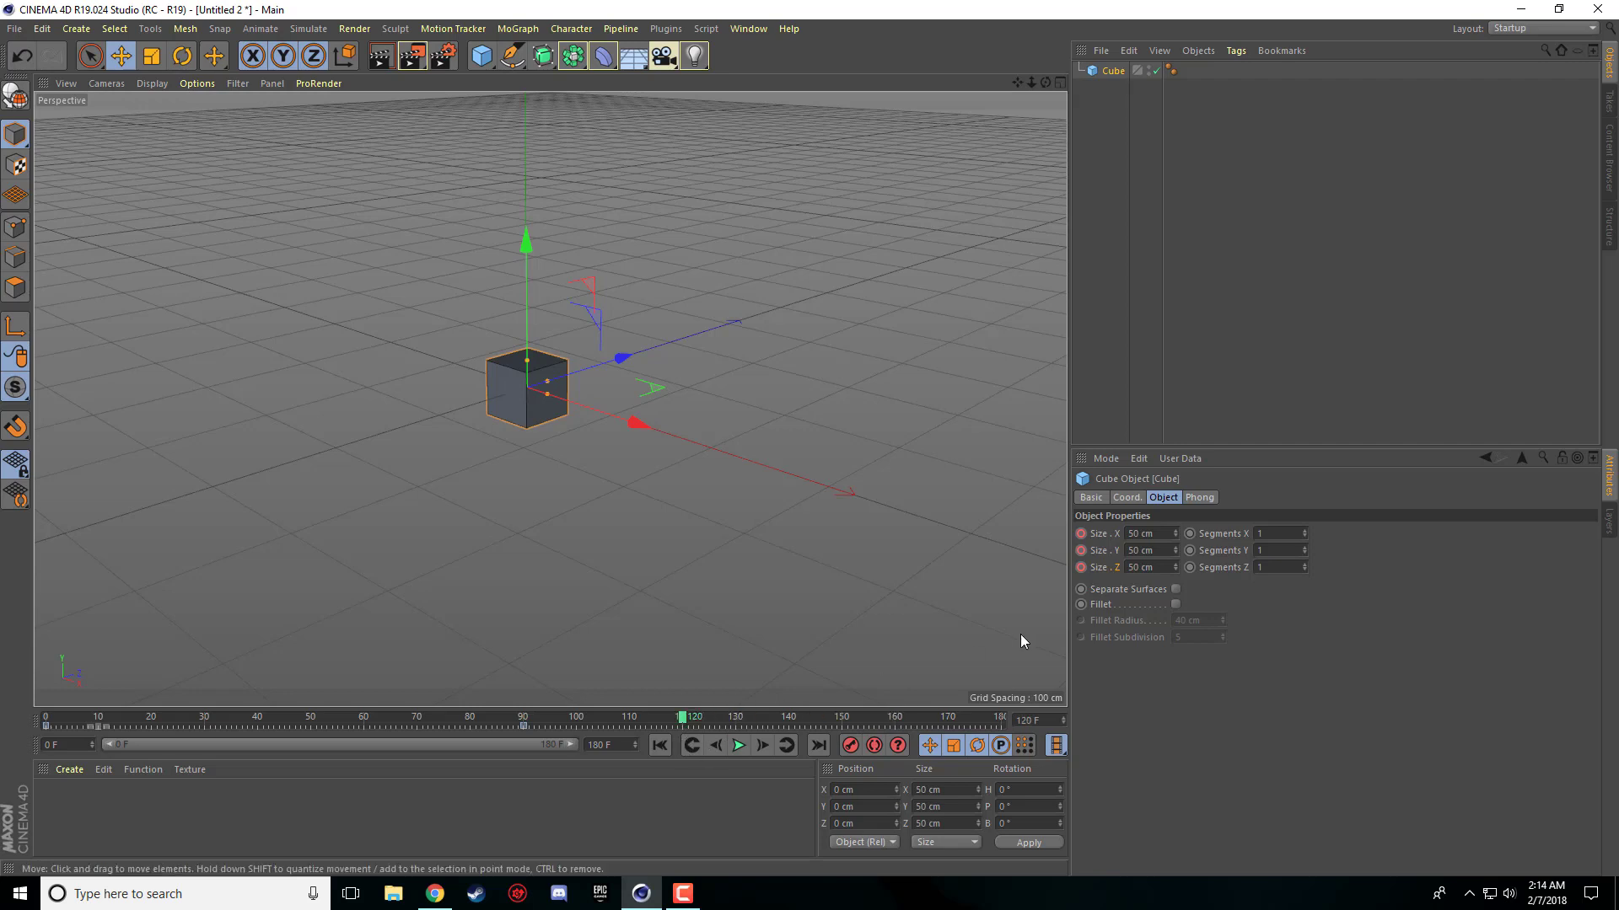
left_click_drag(1175, 549, 1175, 456)
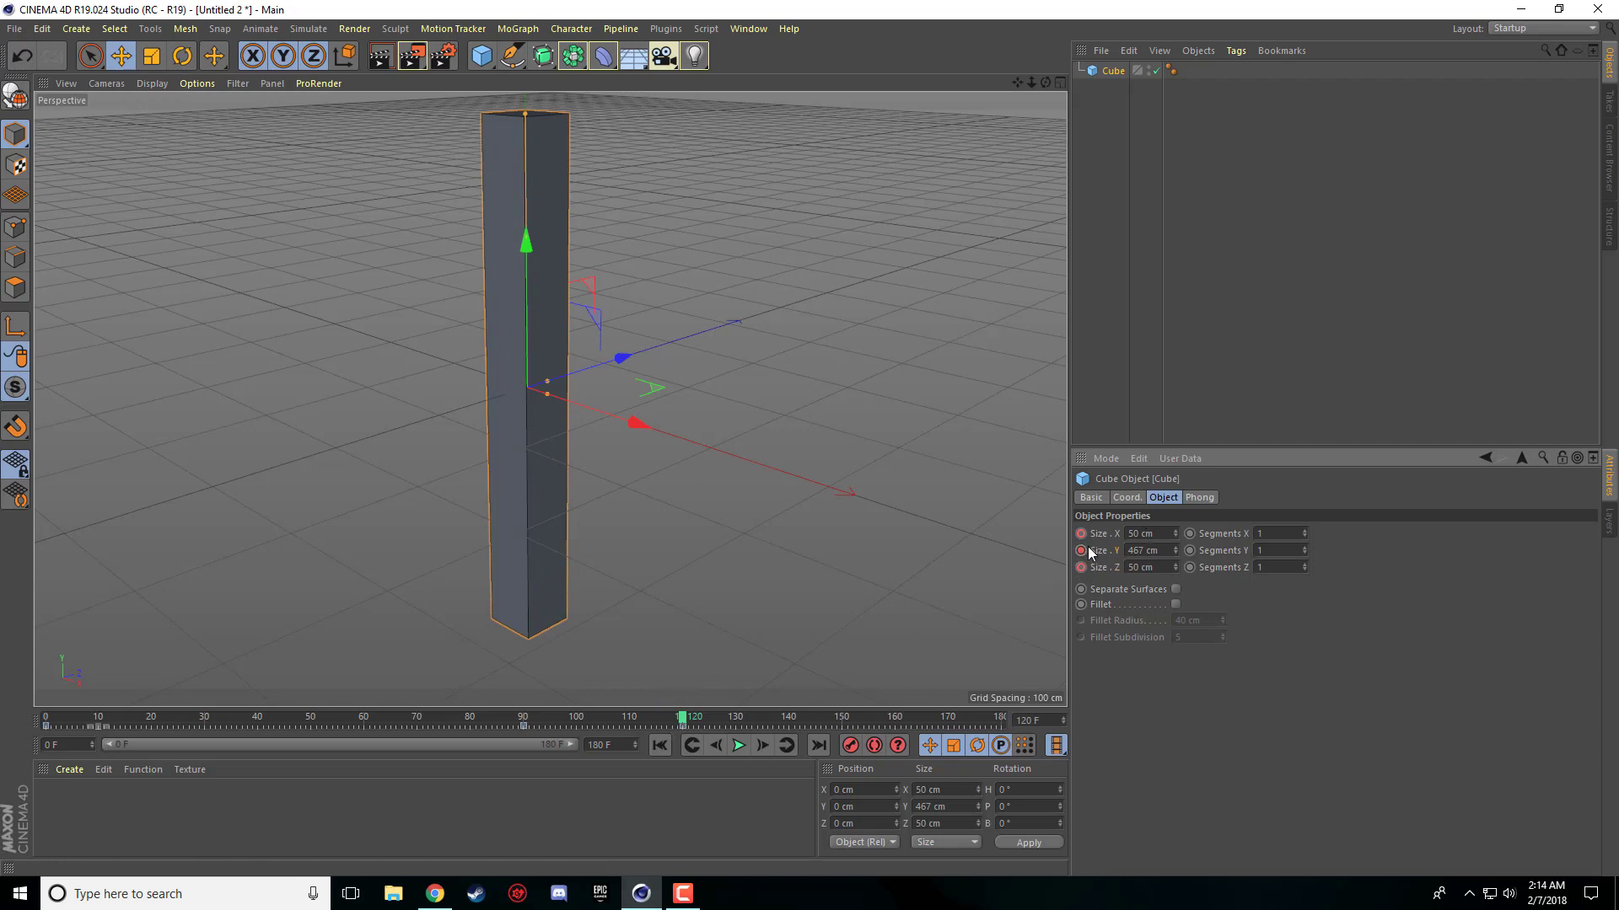
mouse_move(685, 722)
left_mouse_down()
mouse_move(311, 711)
mouse_move(741, 712)
mouse_move(153, 721)
mouse_move(479, 751)
mouse_move(715, 723)
left_mouse_up()
mouse_move(658, 791)
left_mouse_down()
mouse_move(531, 785)
mouse_move(675, 794)
left_mouse_up()
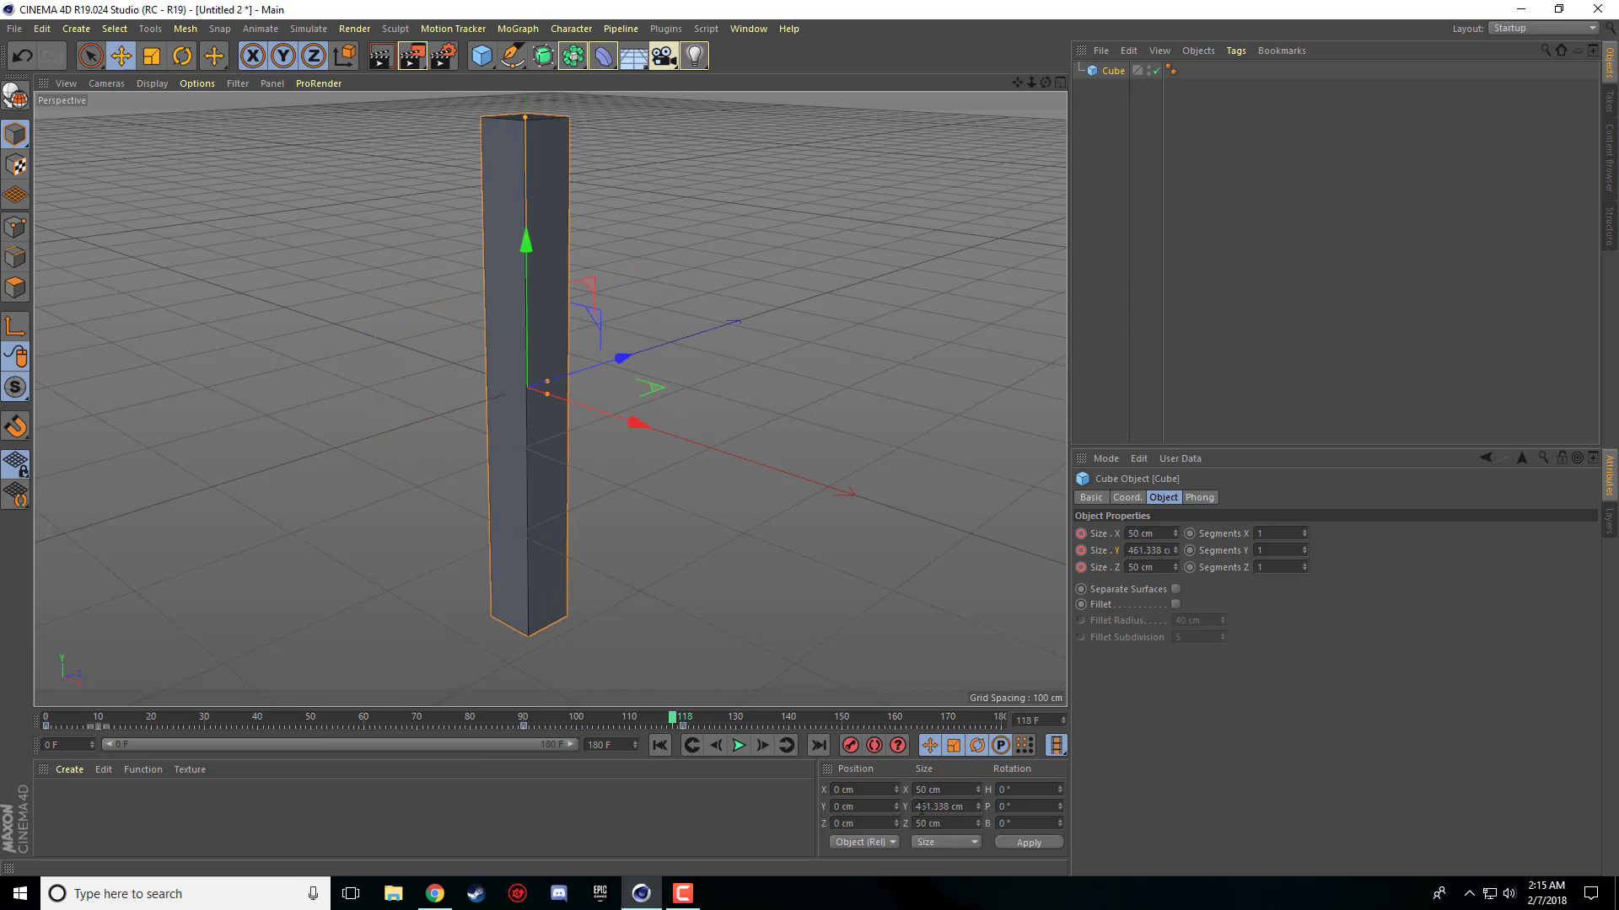
Step: At frame 120, record keyframes for the cube's H, P and B rotation
left_click(1126, 498)
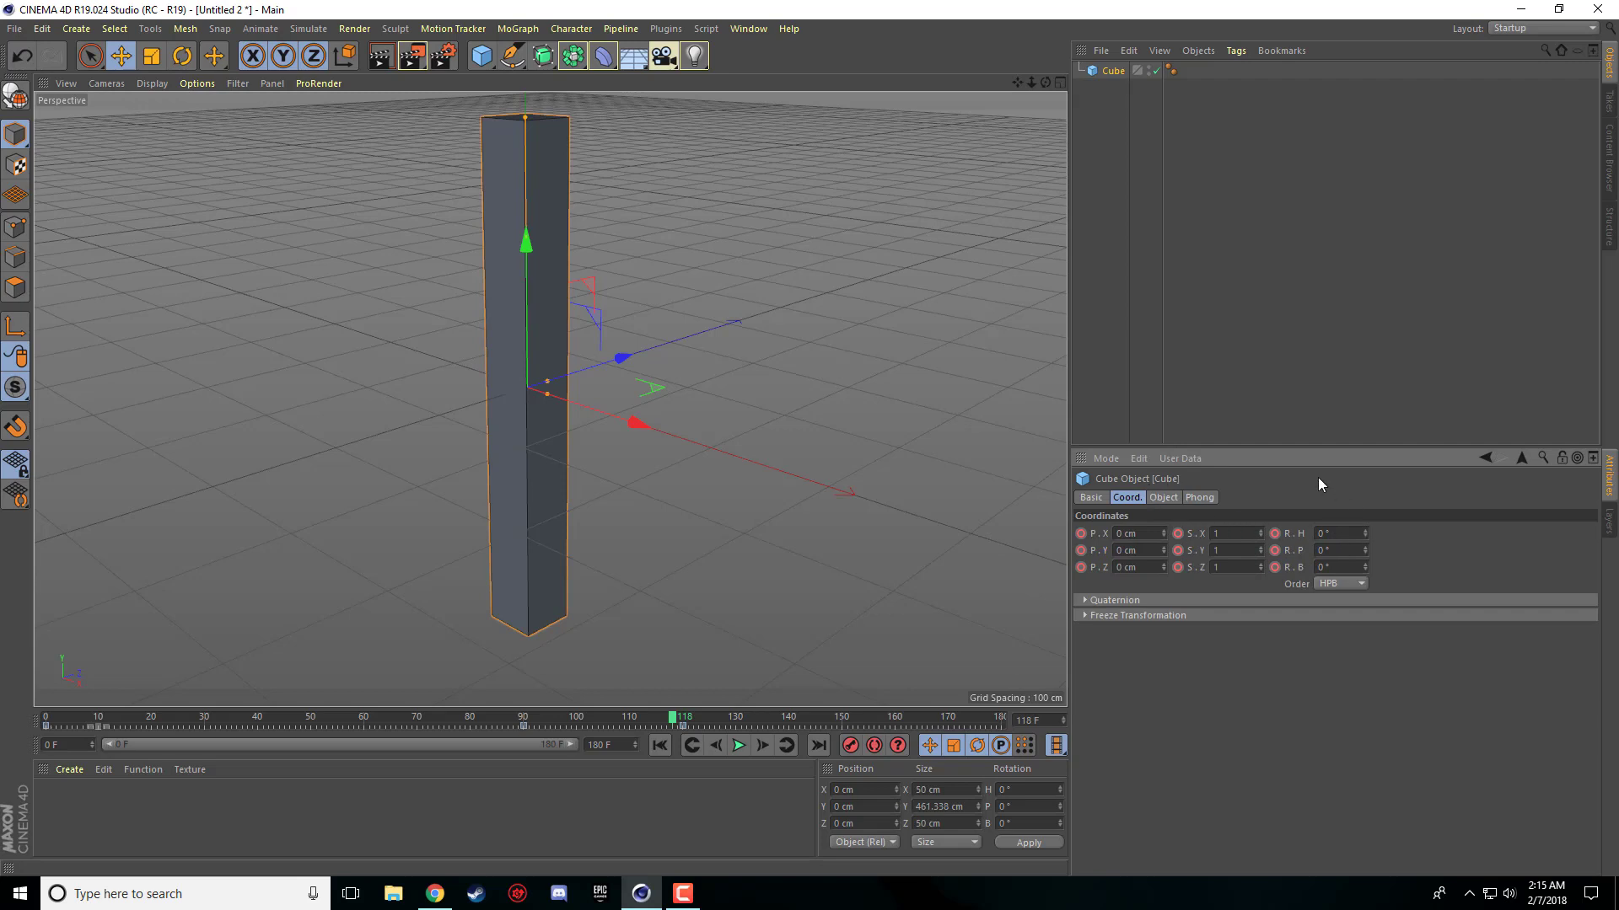
mouse_move(670, 718)
left_mouse_down()
mouse_move(843, 719)
mouse_move(683, 718)
left_mouse_up()
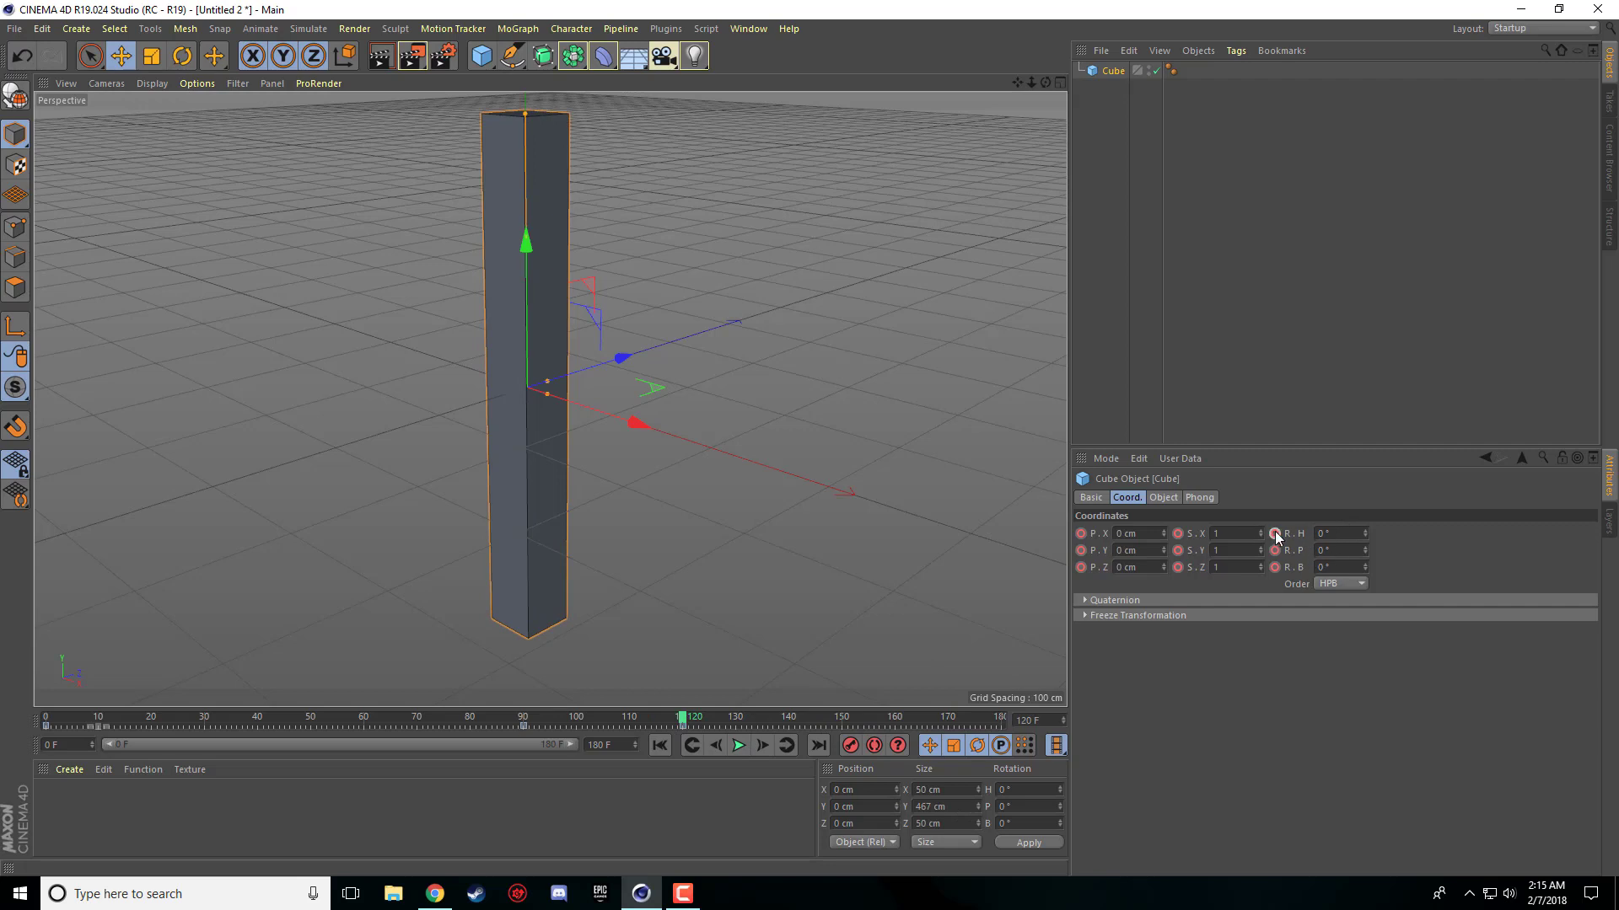
left_click_drag(1275, 534, 1275, 568)
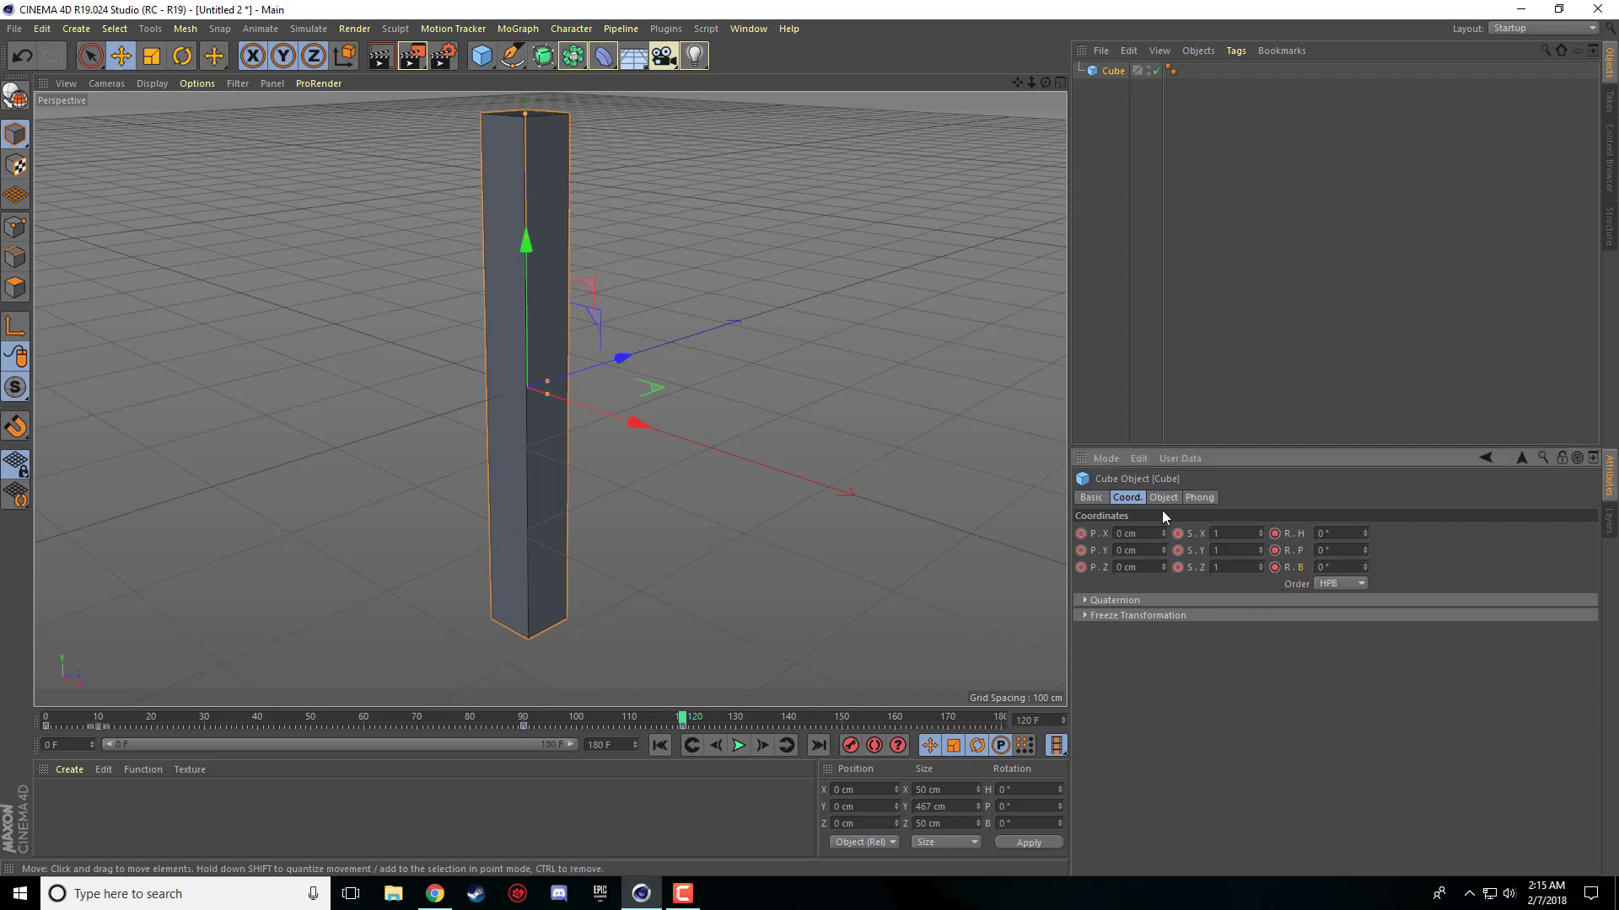
Step: At frame 160, set the cube's rotation to H 73°, P 107°, B 156° and record keyframes for it
left_click_drag(681, 719, 900, 721)
left_click_drag(1364, 534, 1365, 461)
left_click_drag(1365, 569, 1365, 437)
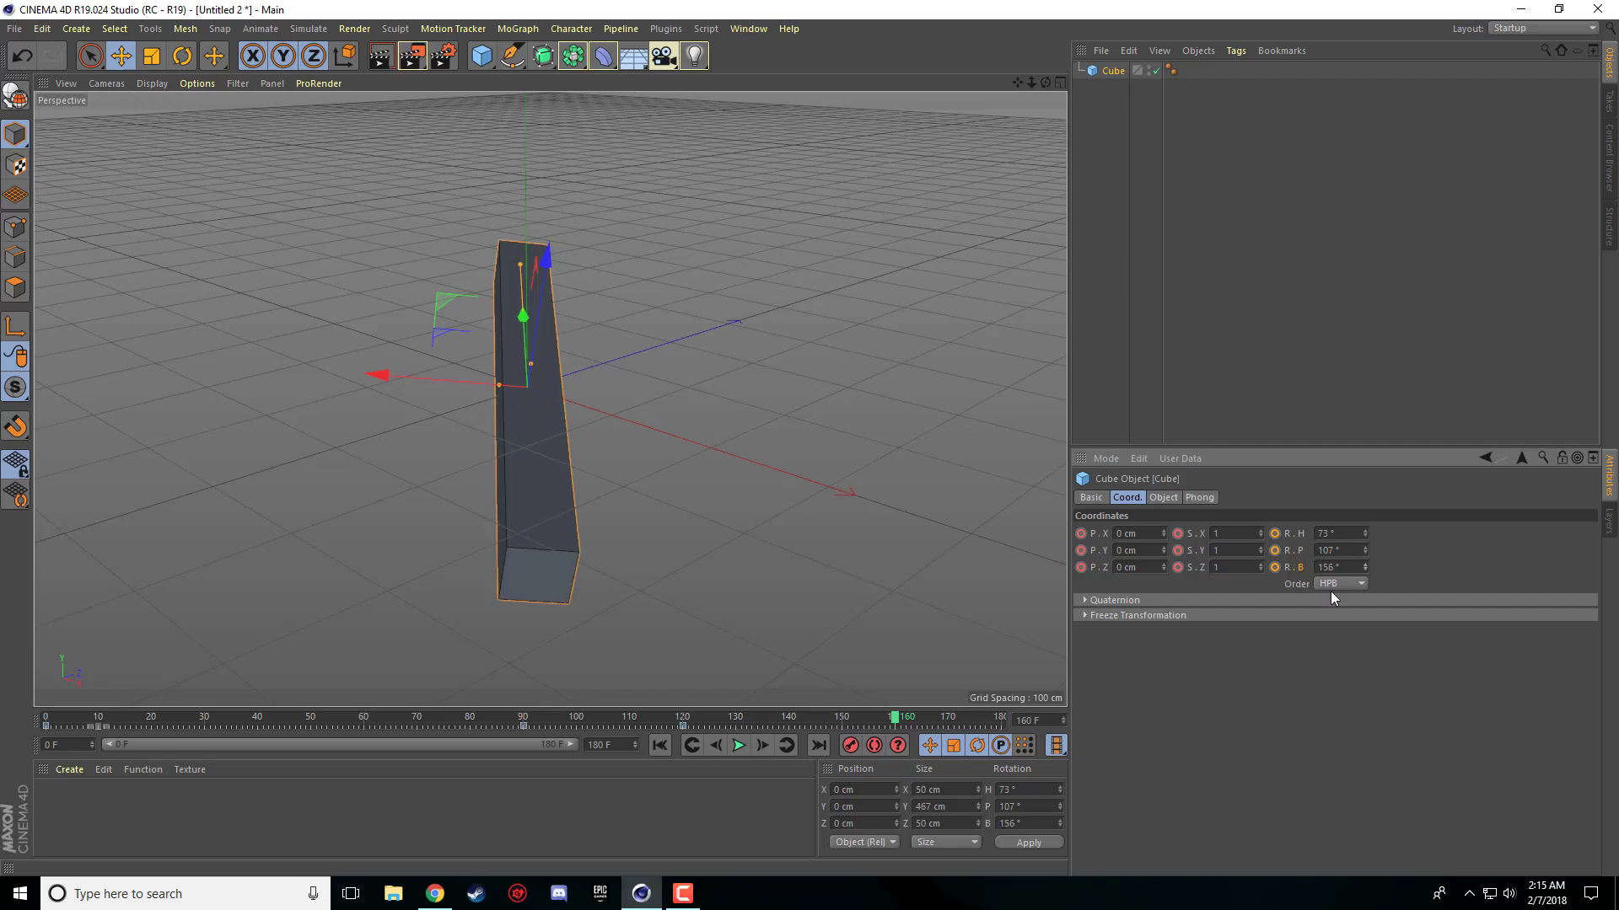
left_click(1275, 550)
left_click(1275, 533)
Step: Scrub between frames 120 and 160 to preview the cube's rotation animation
left_click_drag(895, 722, 685, 772)
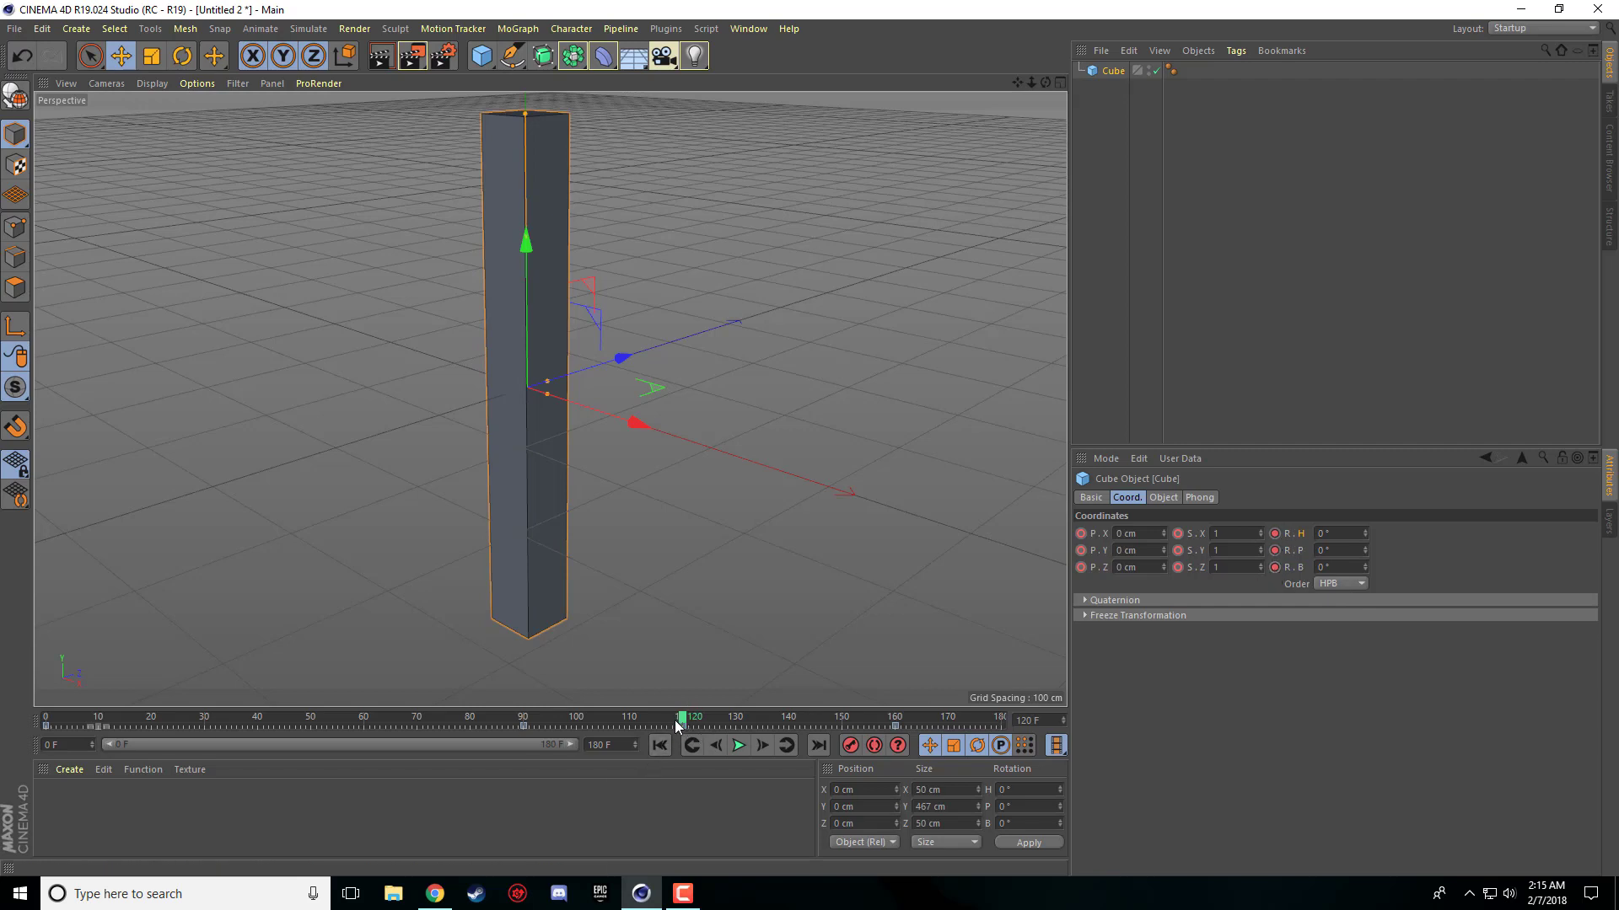
left_click_drag(683, 721, 900, 718)
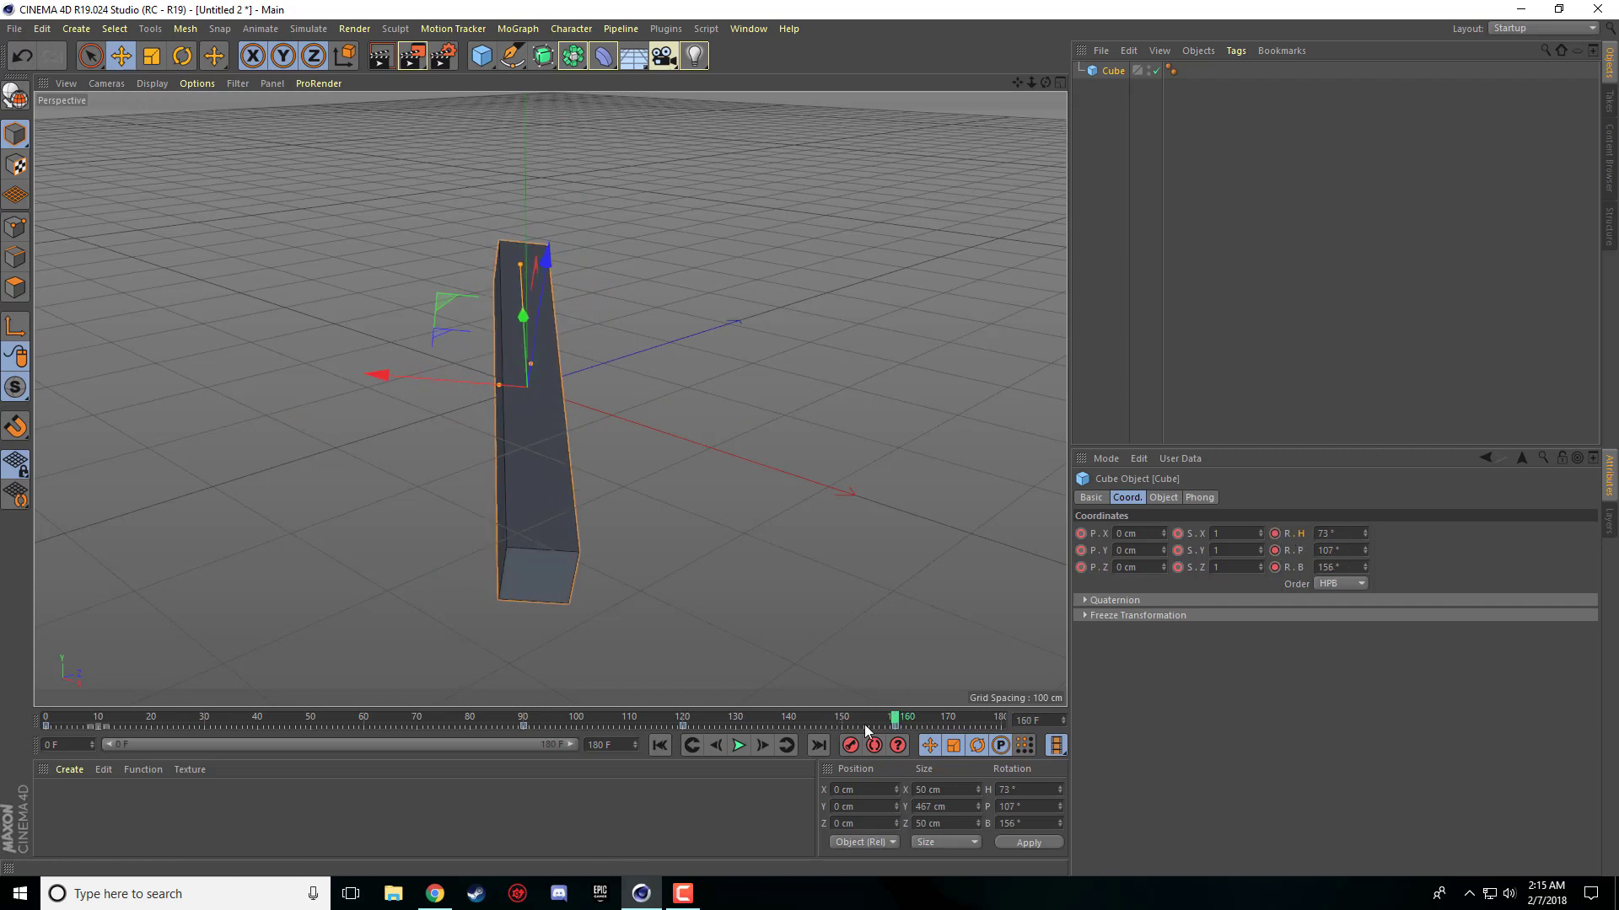
mouse_move(864, 725)
left_mouse_down()
mouse_move(52, 745)
mouse_move(902, 738)
left_mouse_up()
Step: At frame 177, rotate the cube freely to about H -467°, P -43°, B 367°, record a keyframe and scrub back to frame 0
key("r")
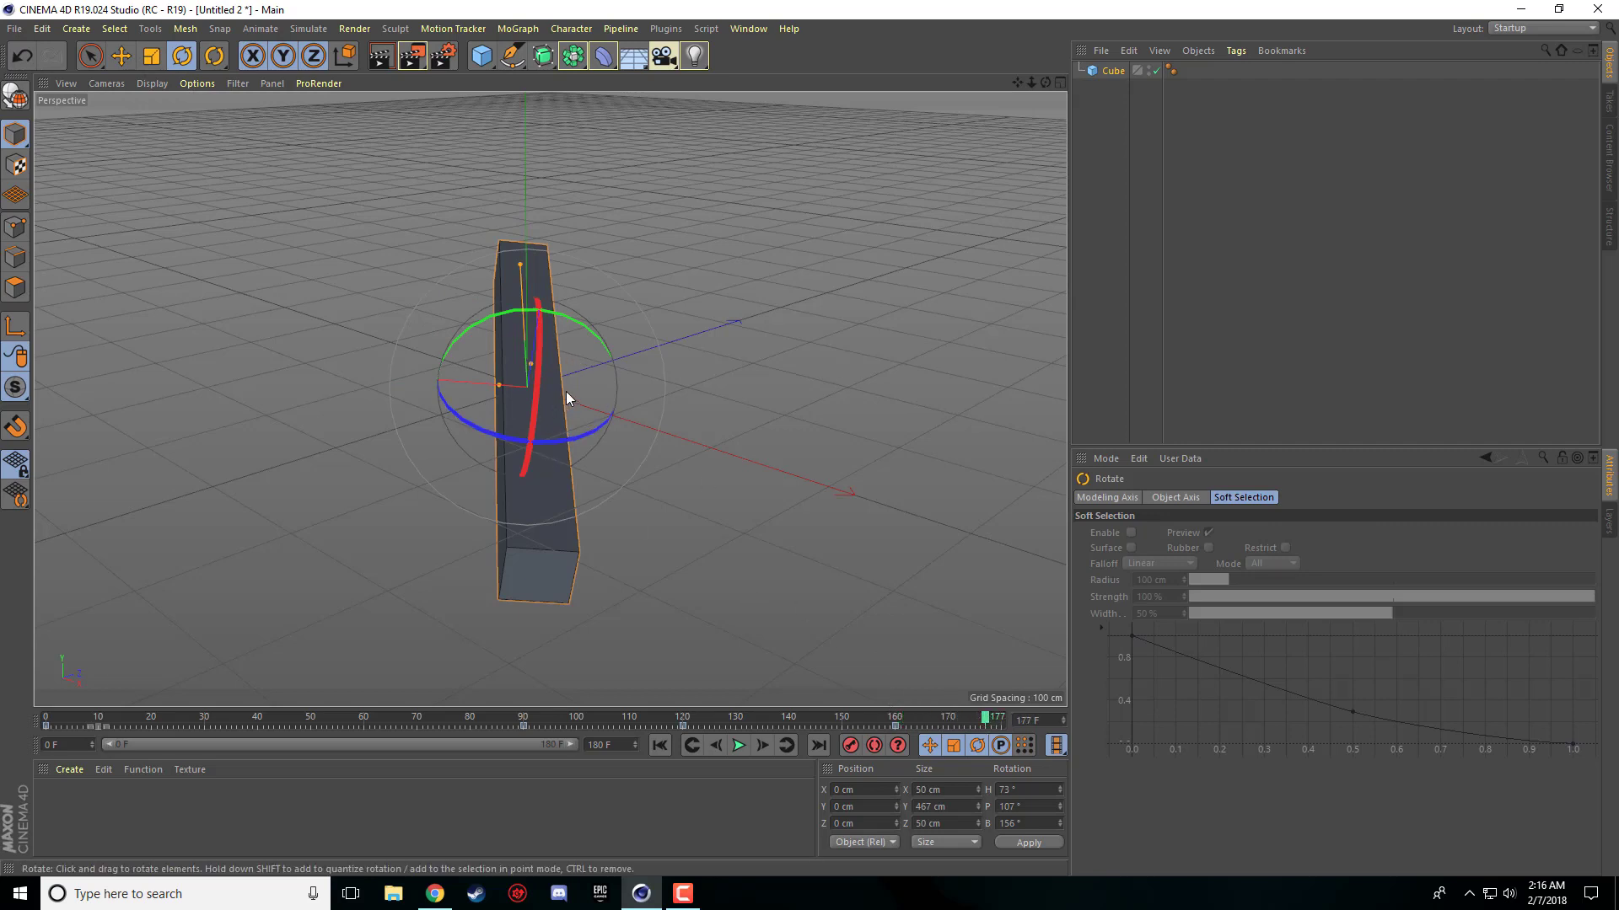
left_click_drag(564, 391, 472, 304)
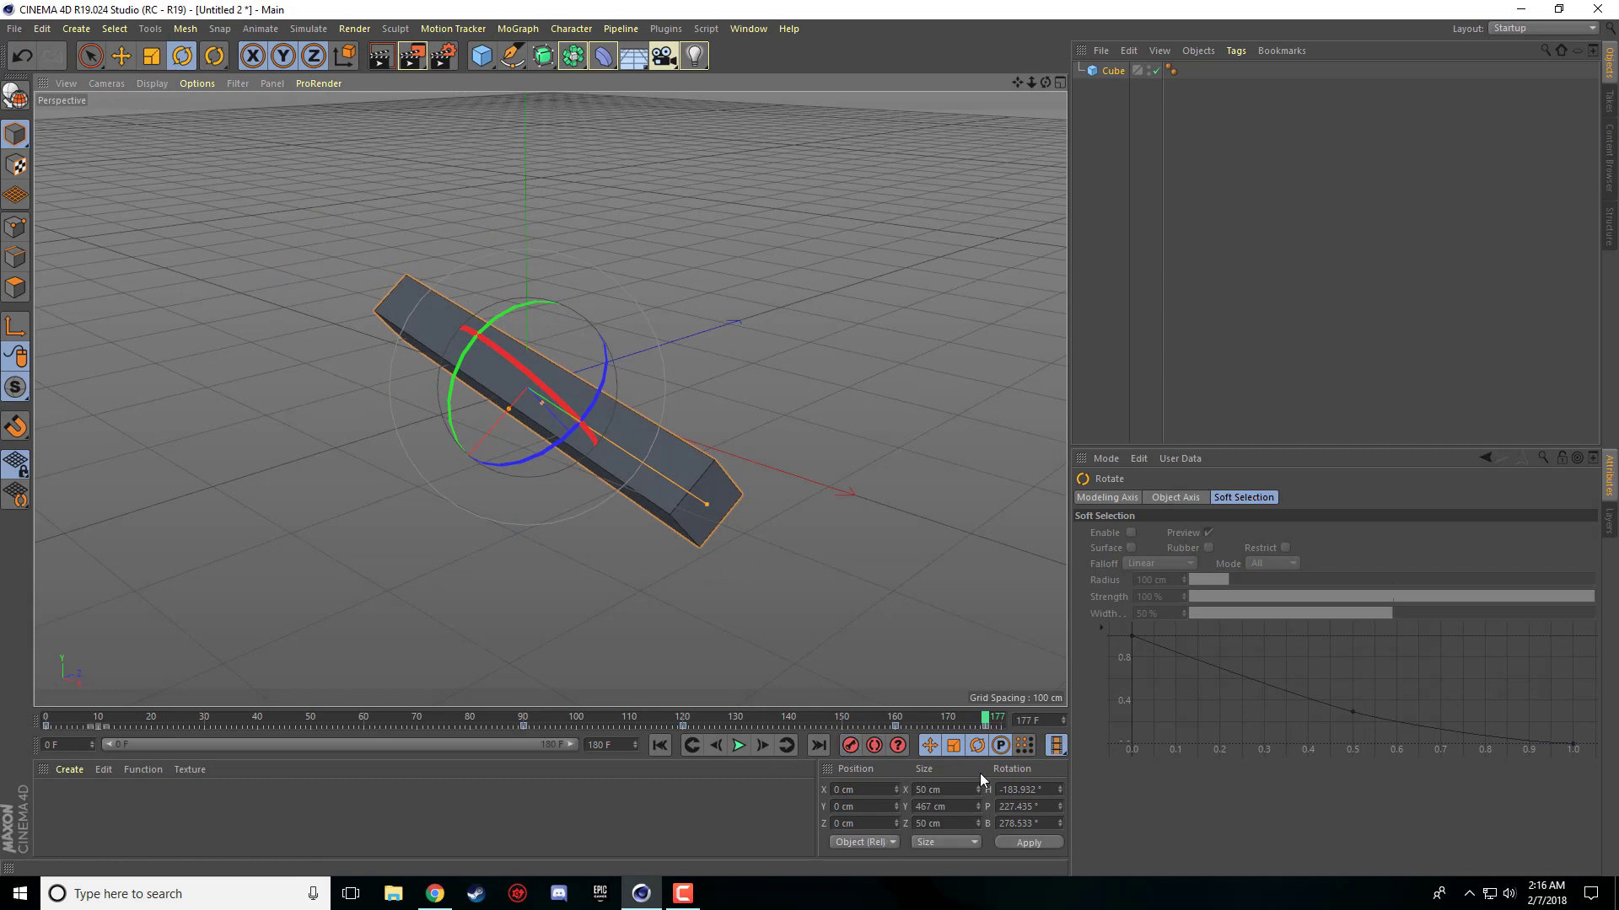
left_click_drag(979, 722, 984, 759)
left_click(1113, 70)
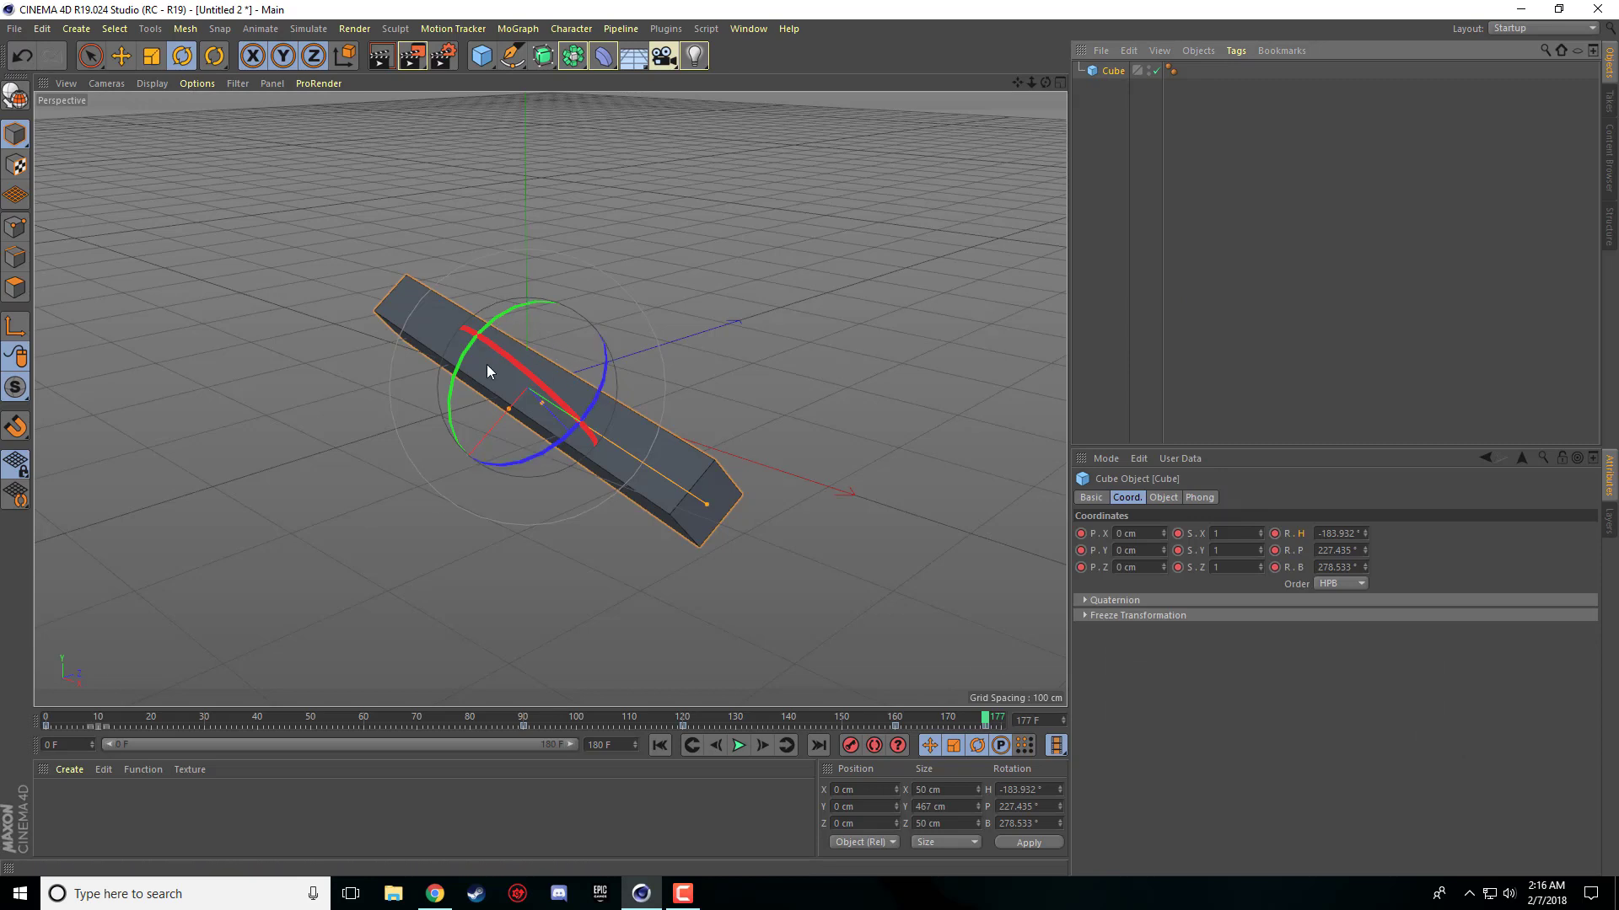
left_click_drag(535, 374, 556, 404)
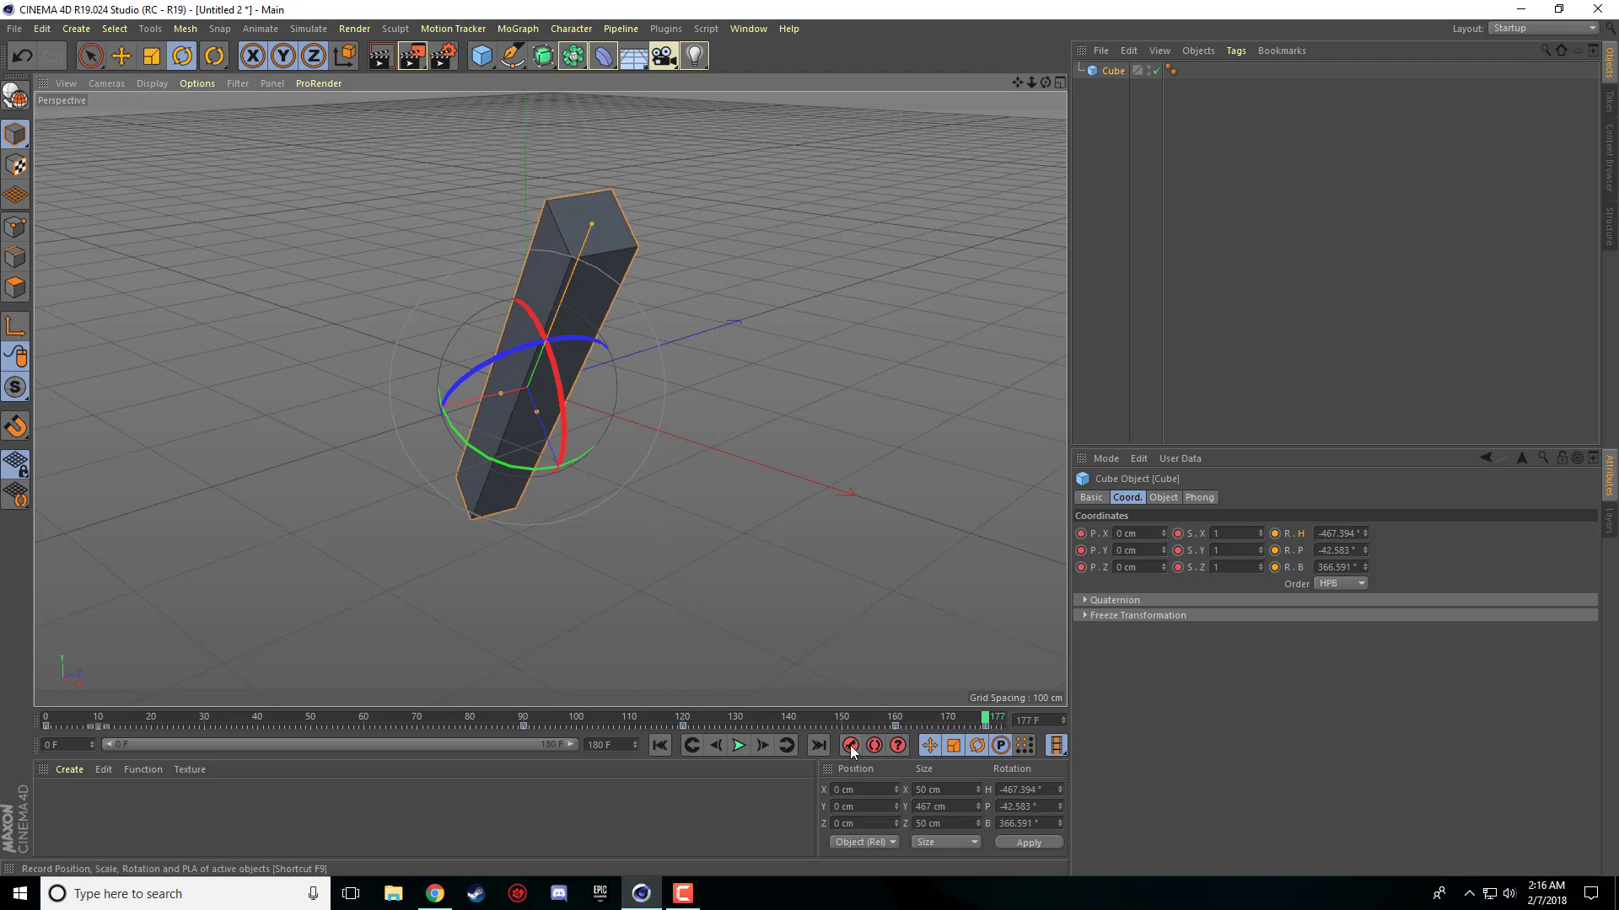
left_click_drag(970, 721, 4, 768)
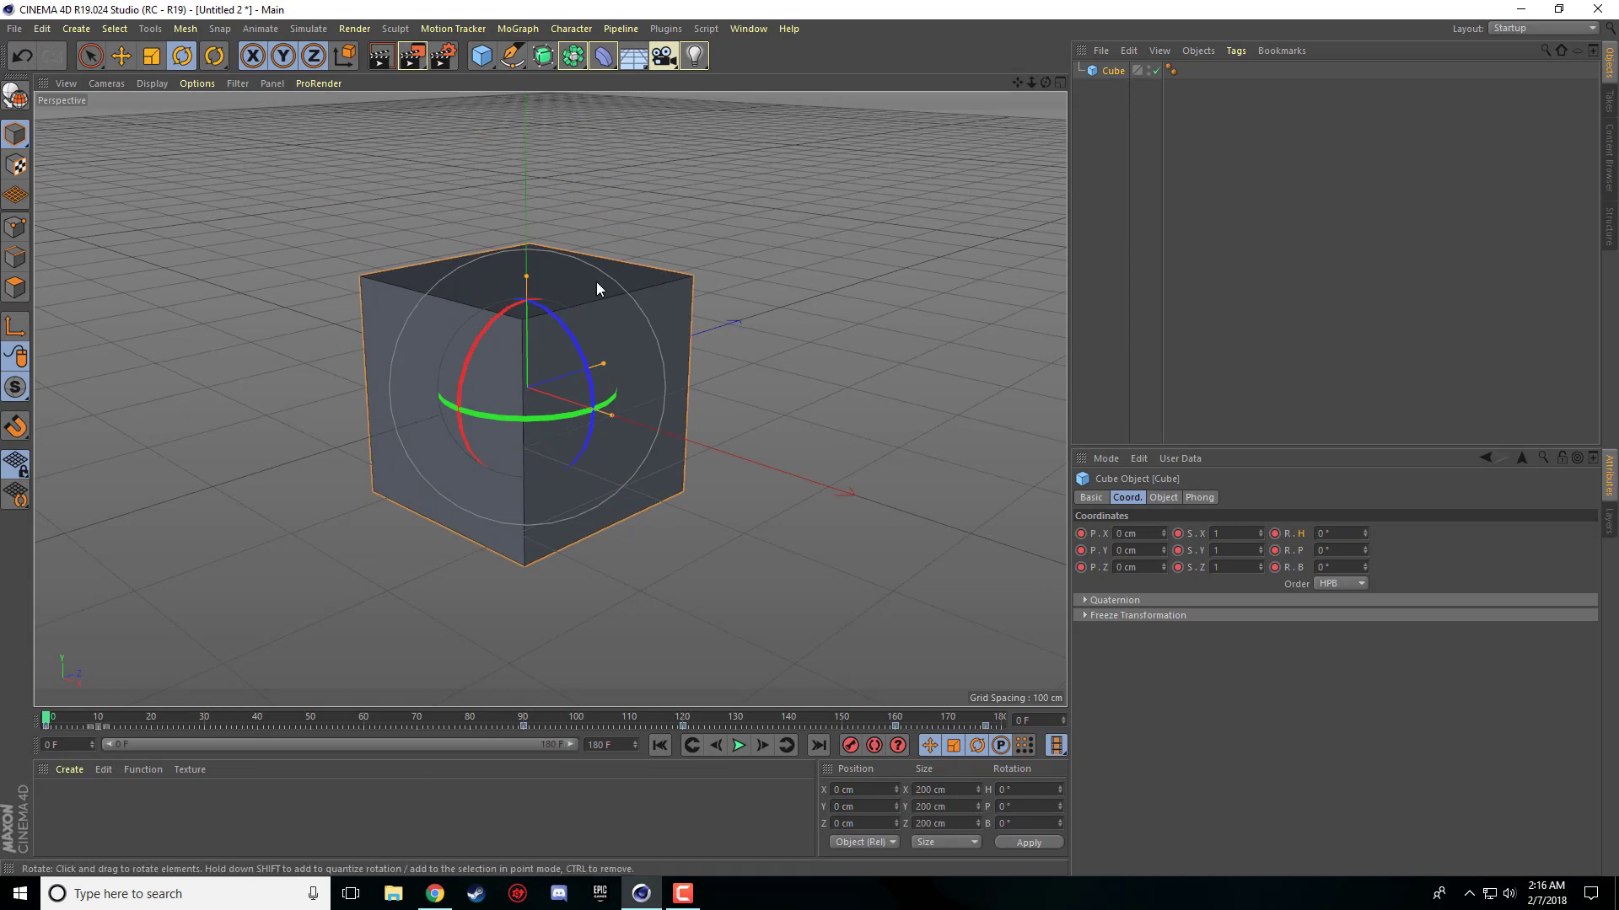
Step: Add a Bend deformer to the scene and display its object properties
left_click(573, 56)
left_click(482, 55)
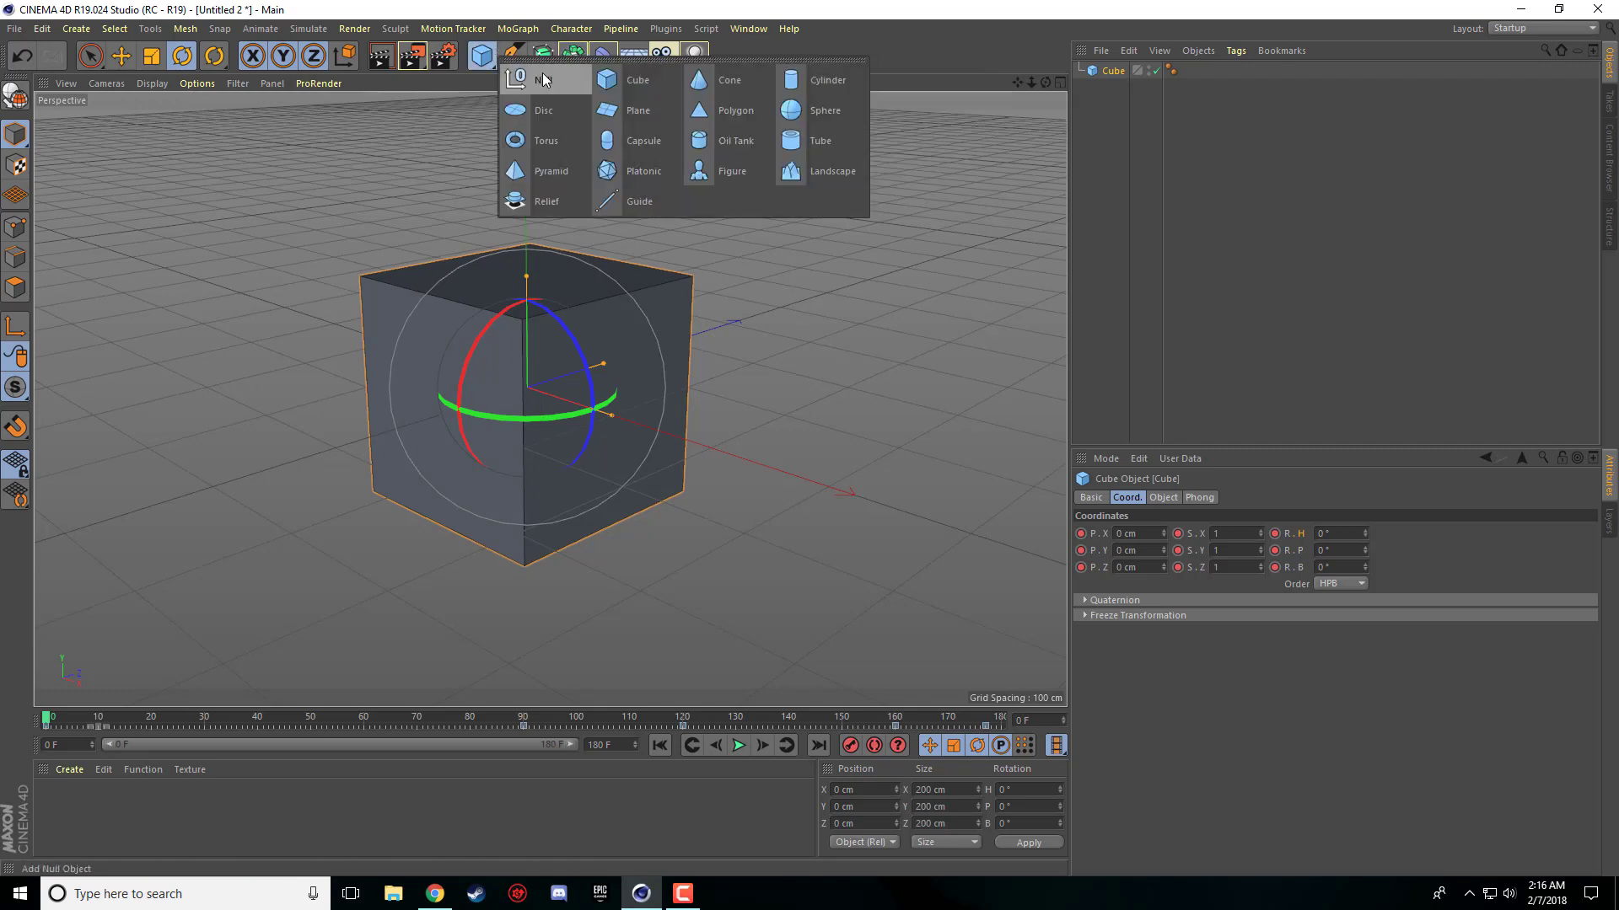
left_click(578, 64)
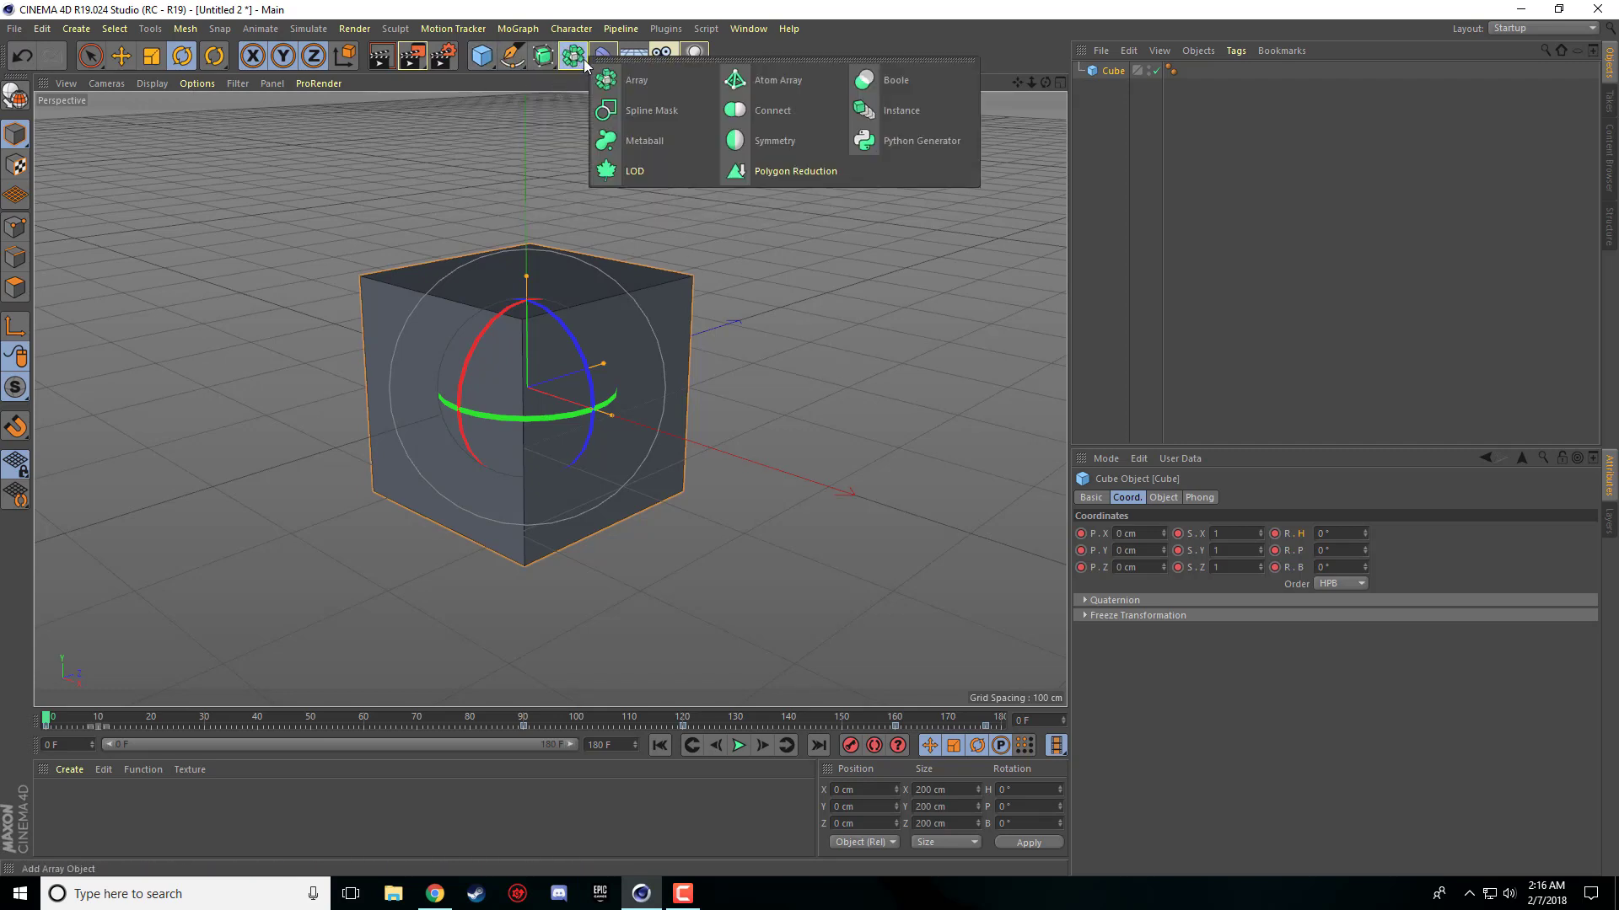
left_click(602, 56)
left_click(650, 77)
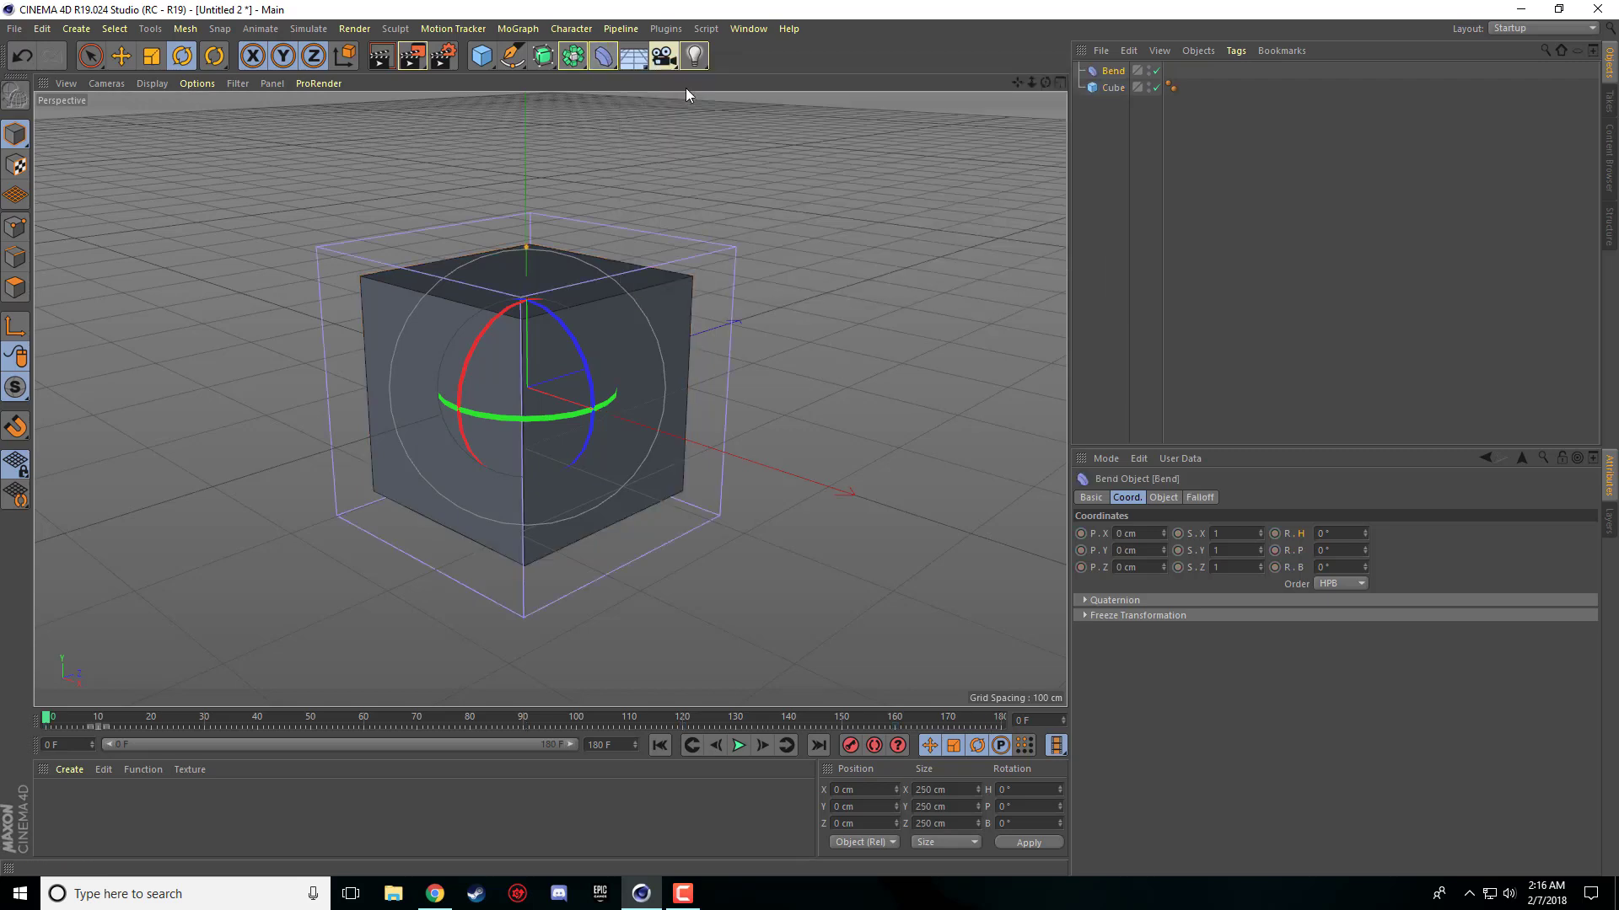
left_click(1160, 498)
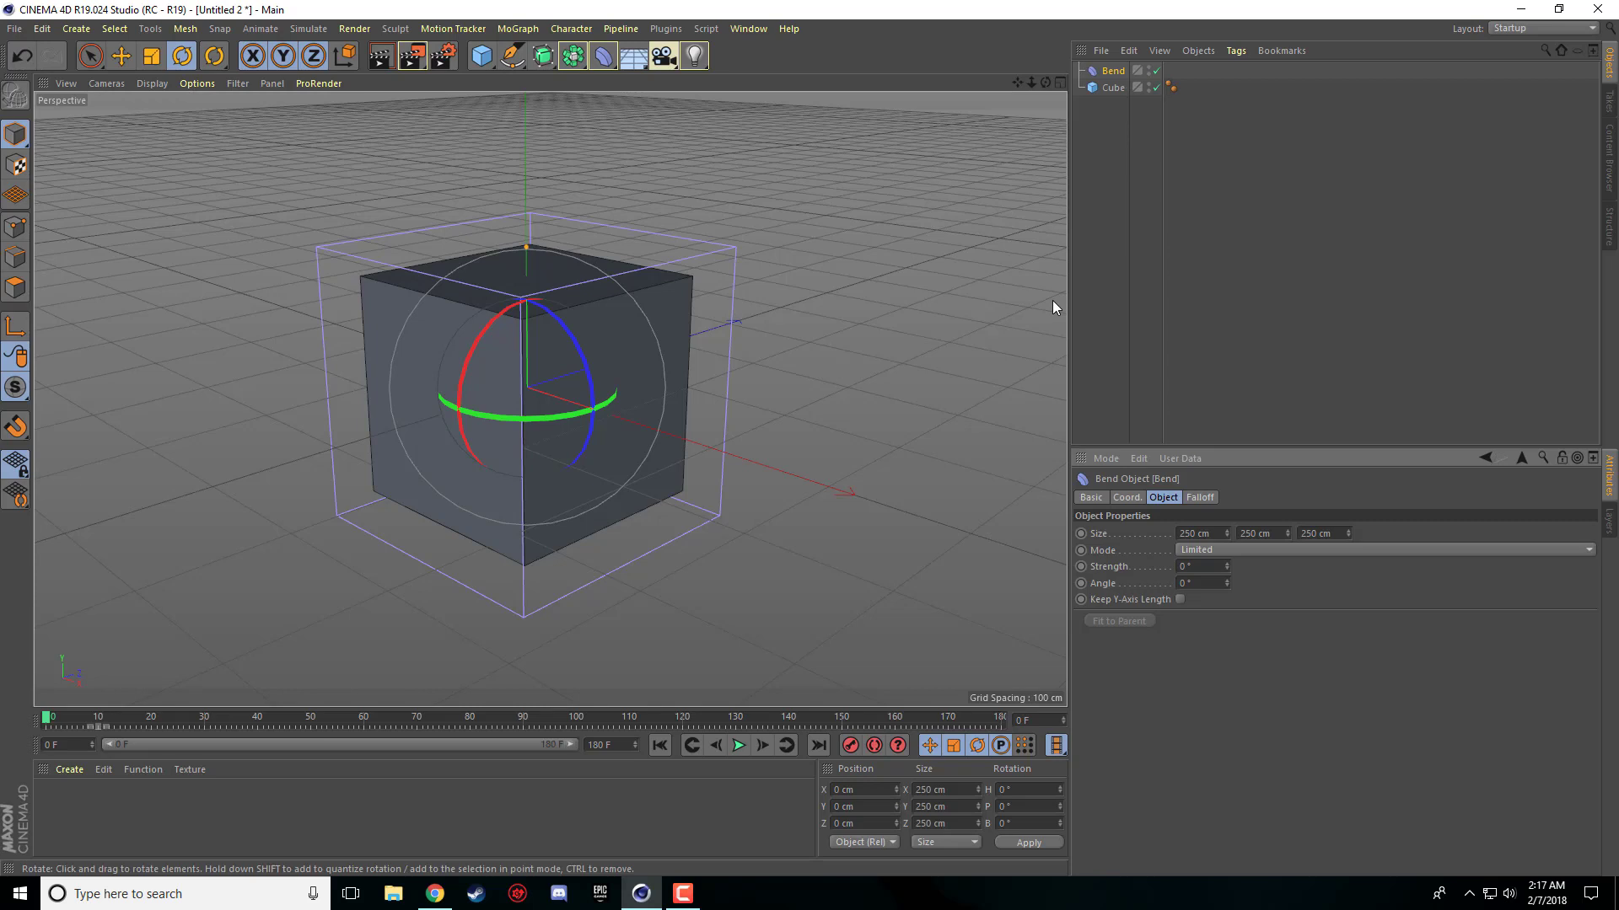
left_click(603, 56)
left_click(123, 59)
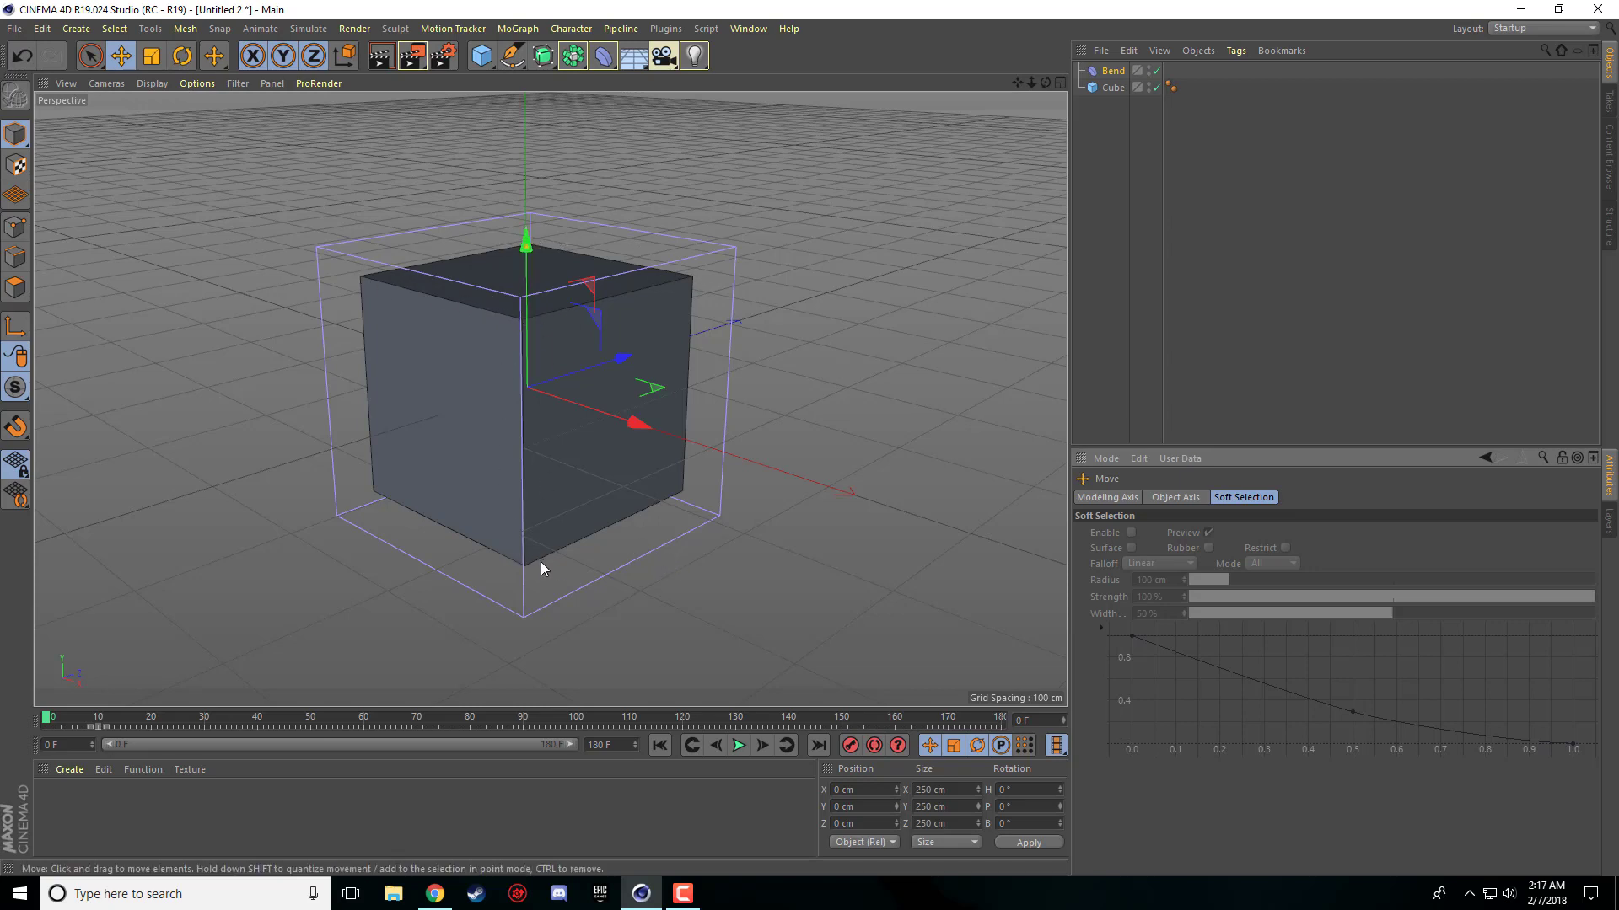
left_click(683, 894)
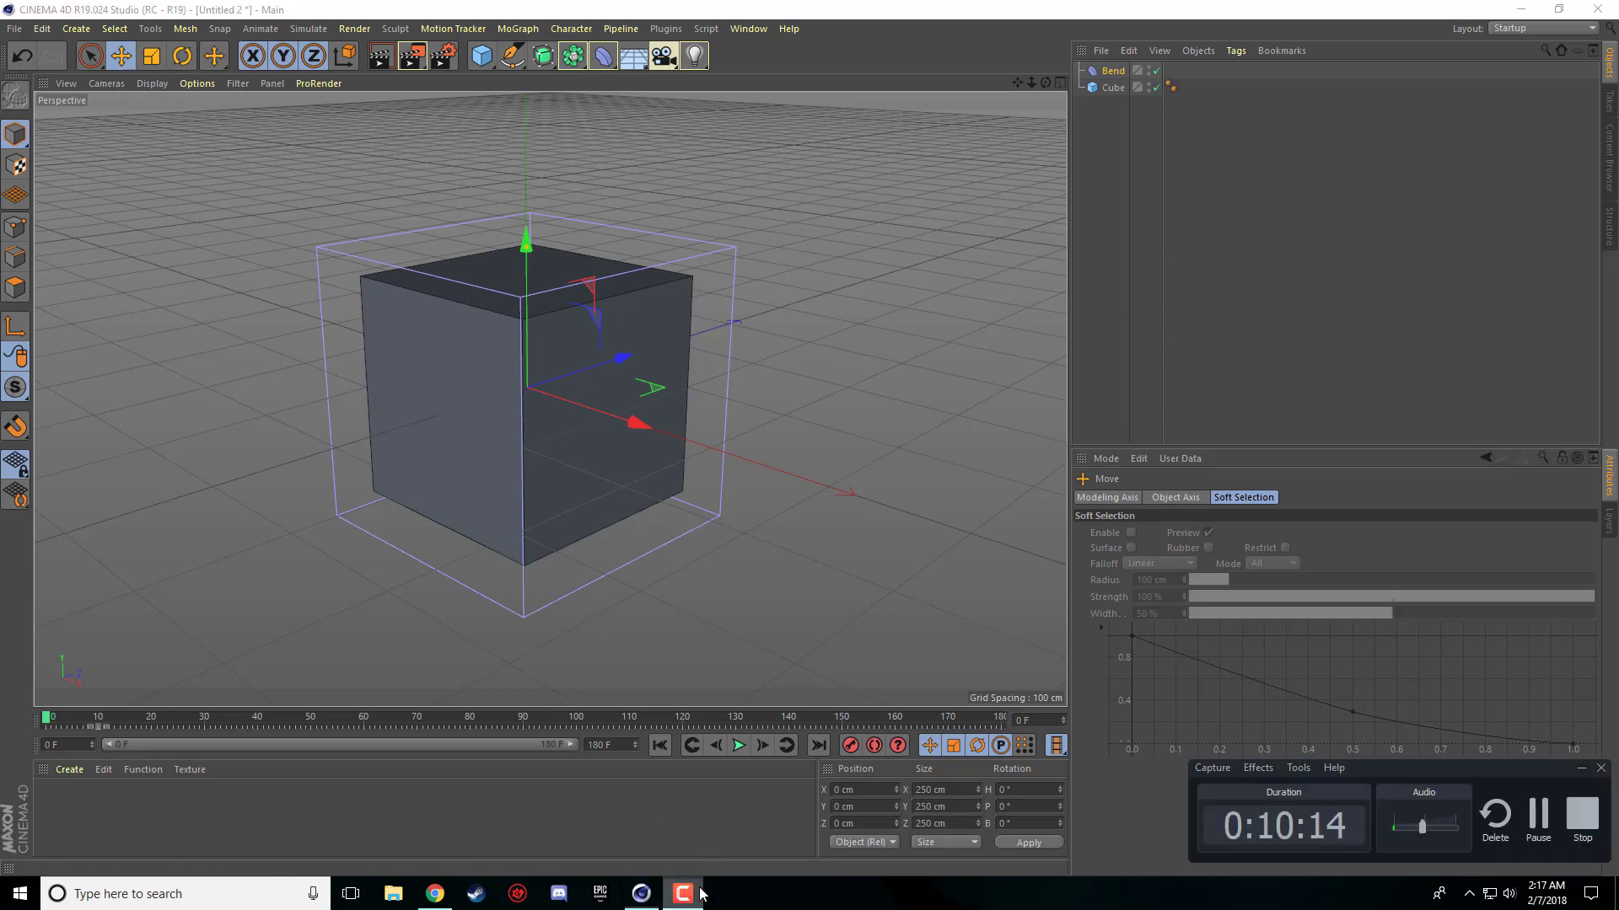